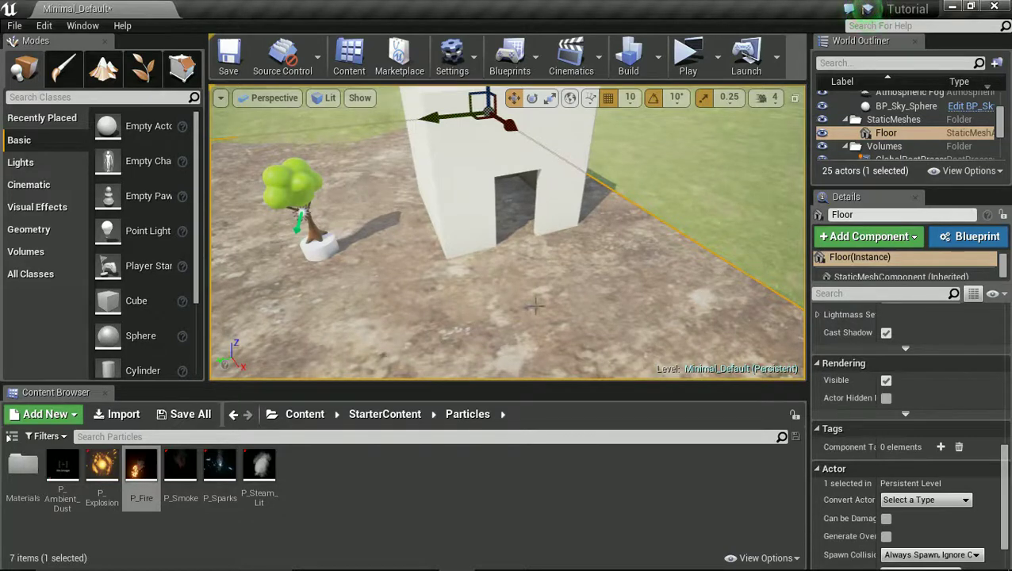
Step: Play the level in the standalone preview, inspect the portal, falling-leaf tree and tower doorway, and end the preview
click(688, 57)
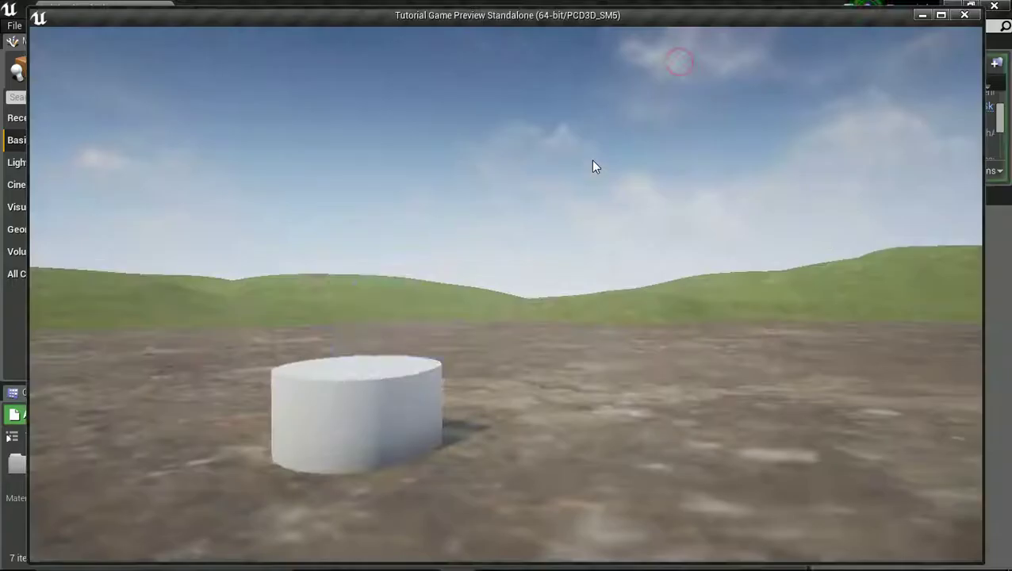
key(a)
click(554, 221)
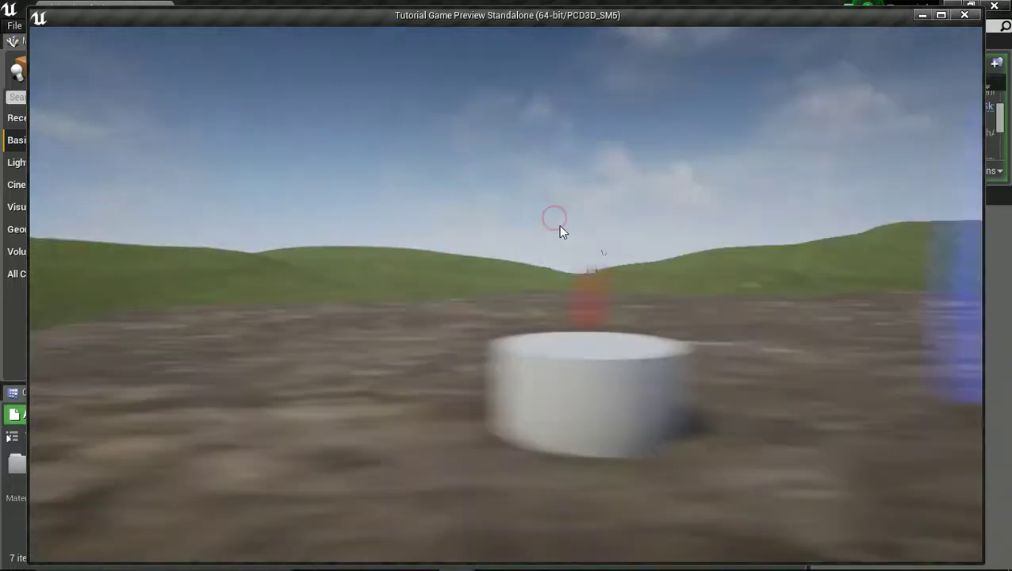
key(d)
key(w)
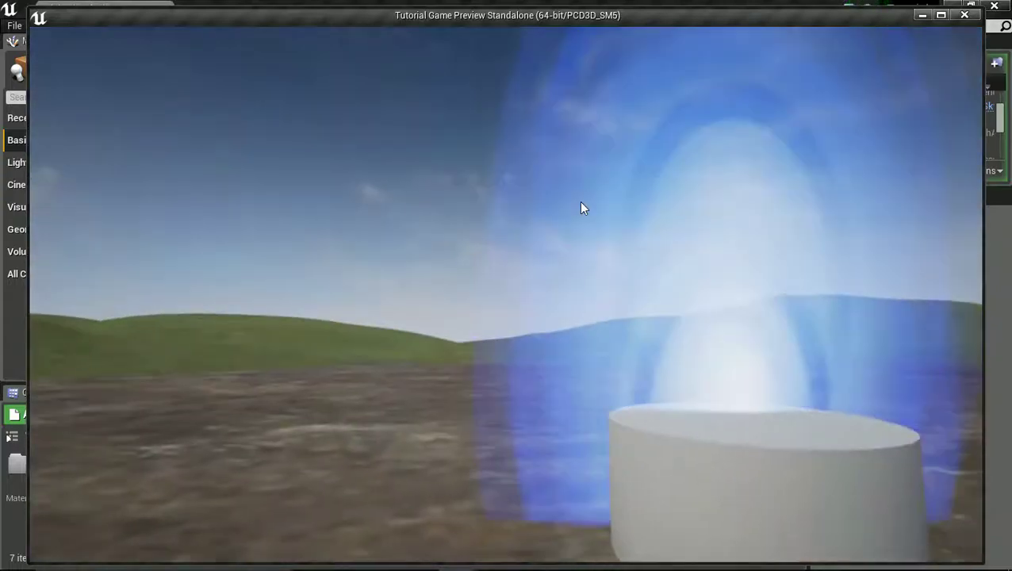
key(s)
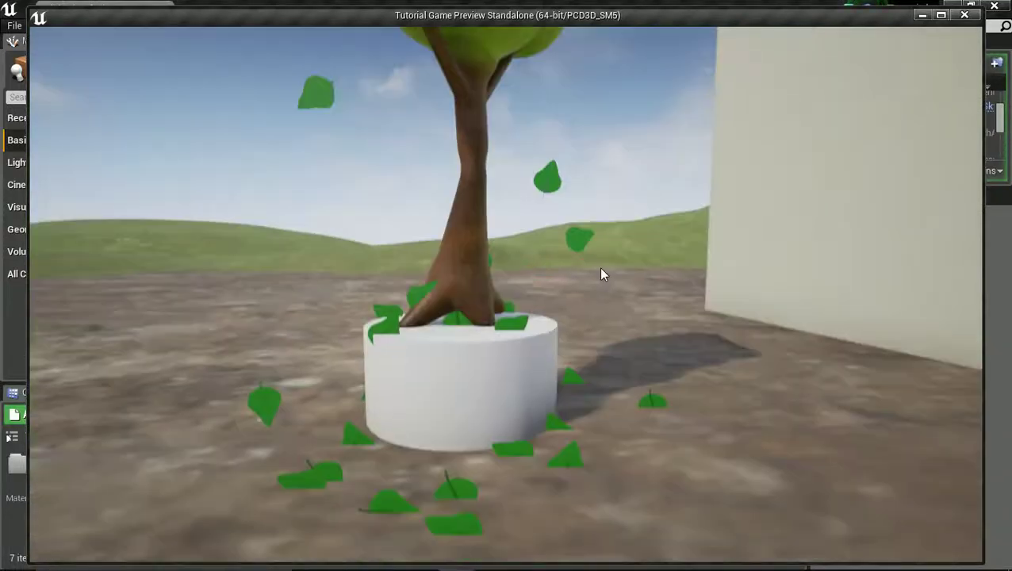
key(w)
key(d)
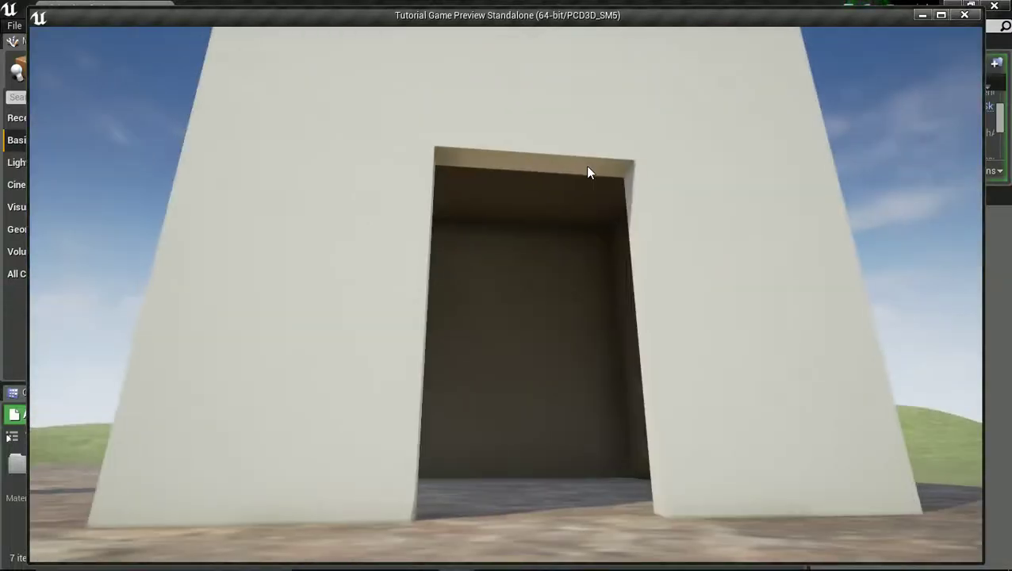
key(Escape)
Step: Switch to Autodesk SketchBook, open Ash1.png from the Unreal Tutorials folder and hide its Background layer to inspect the transparency
key(alt+Tab)
key(alt+Tab)
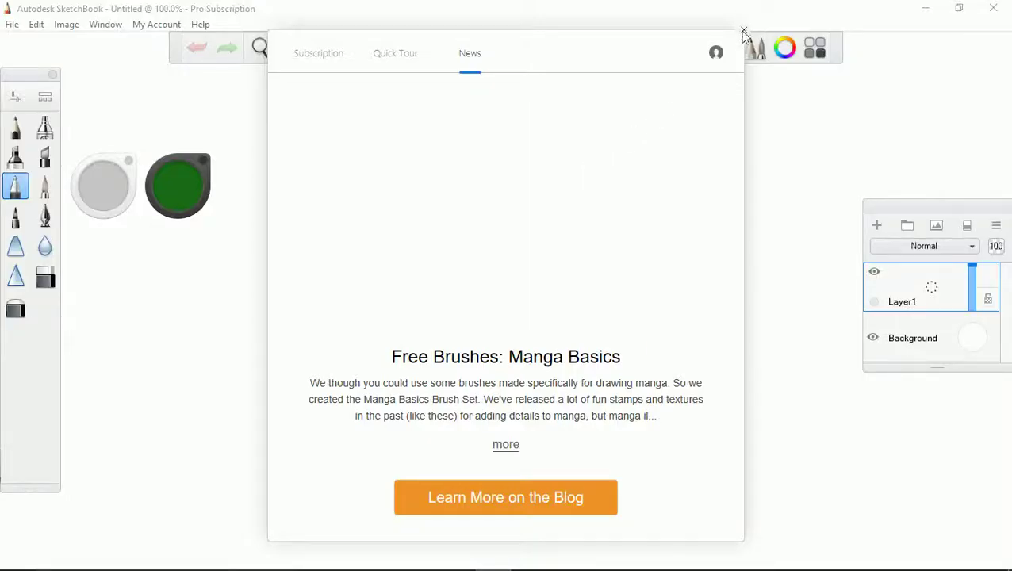
click(743, 34)
key(alt+Tab)
key(alt+Tab)
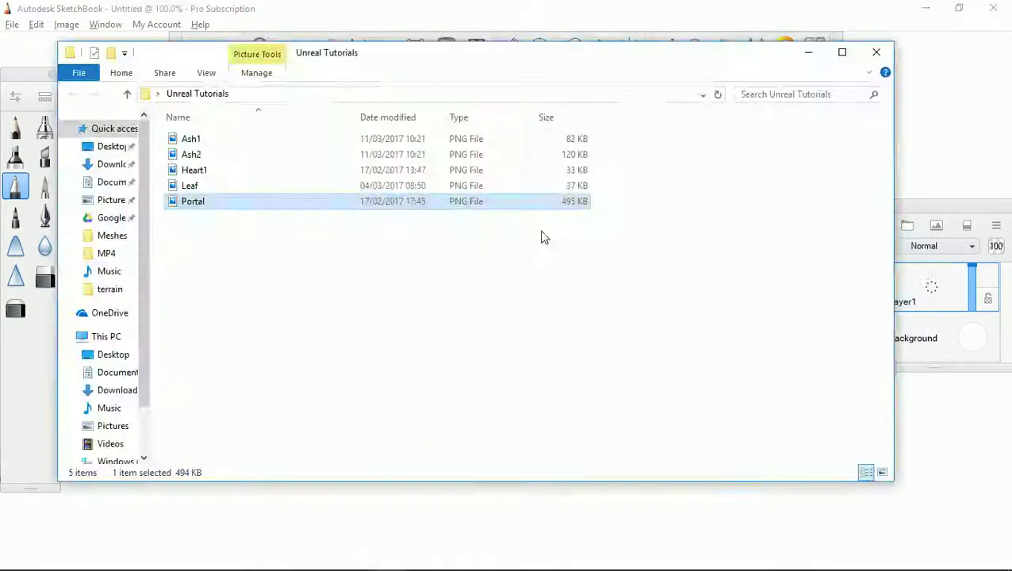
click(194, 140)
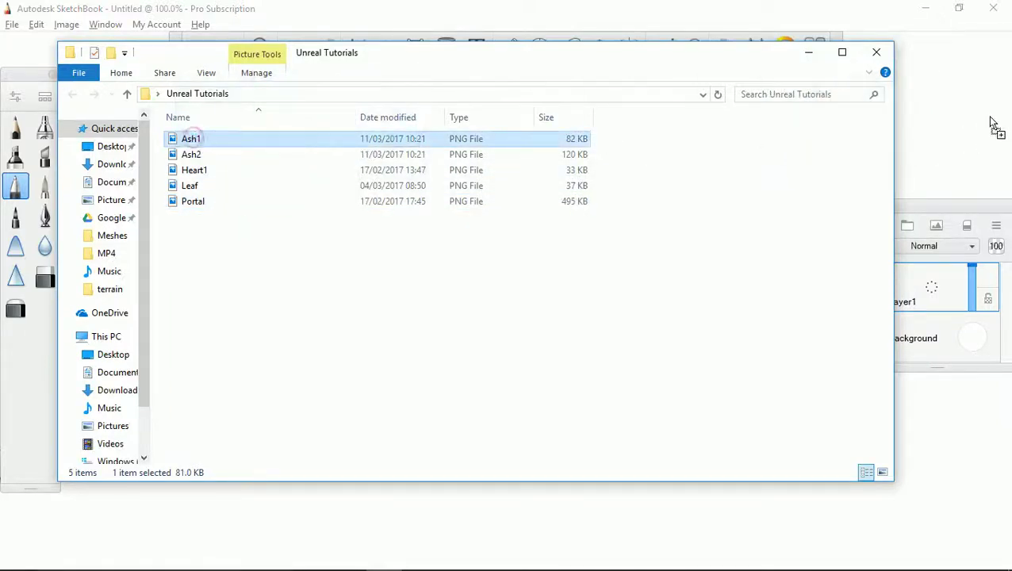
double_click(194, 139)
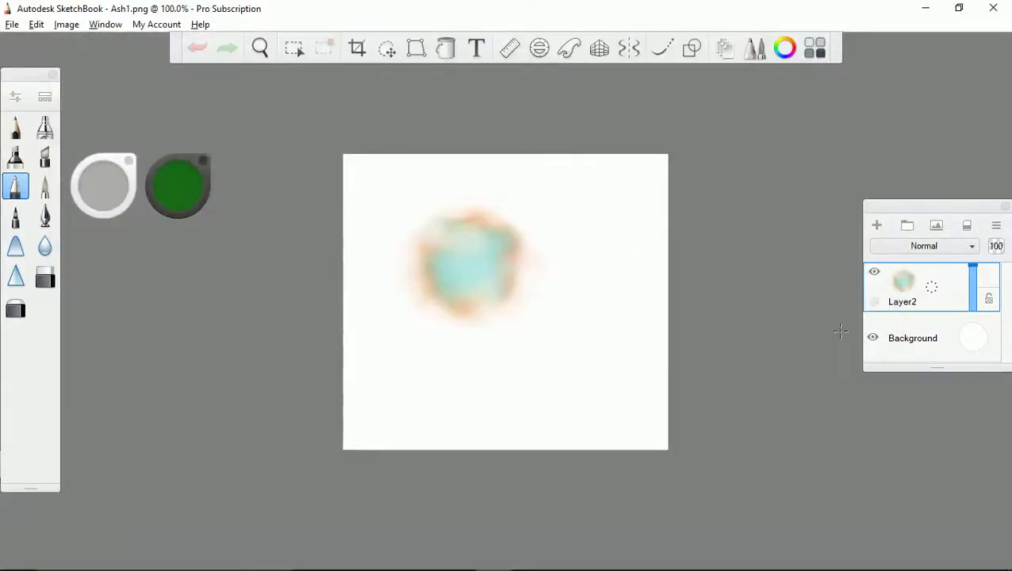
click(874, 339)
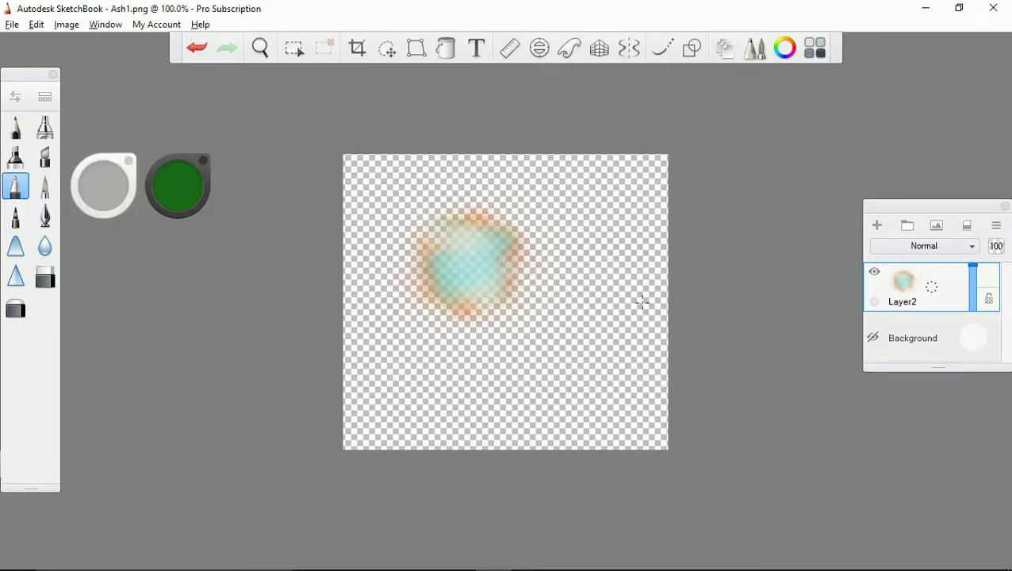
Step: Open Ash2.png from the Unreal Tutorials folder in SketchBook to examine the second ash image
key(alt+Tab)
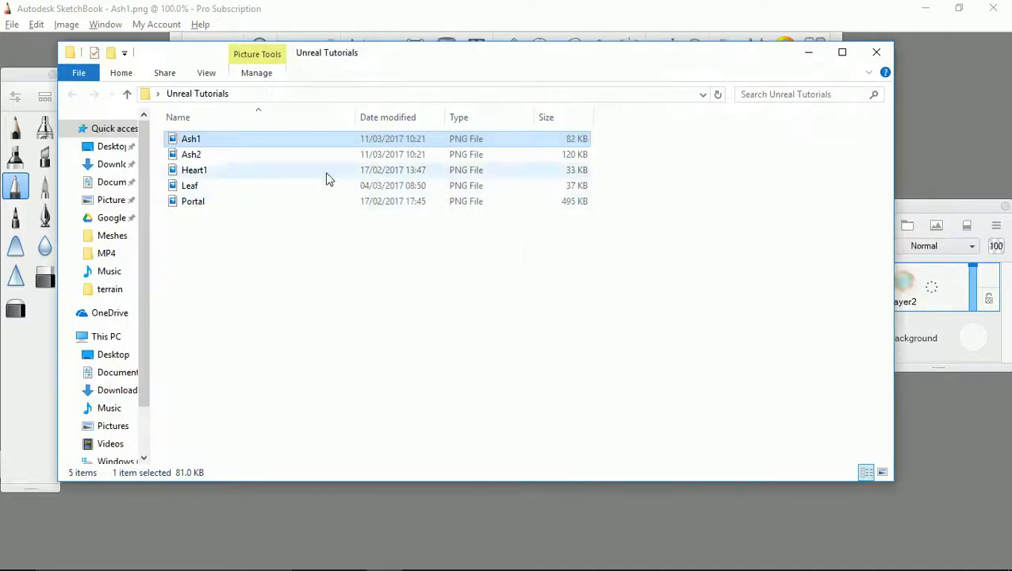
drag(233, 156, 710, 158)
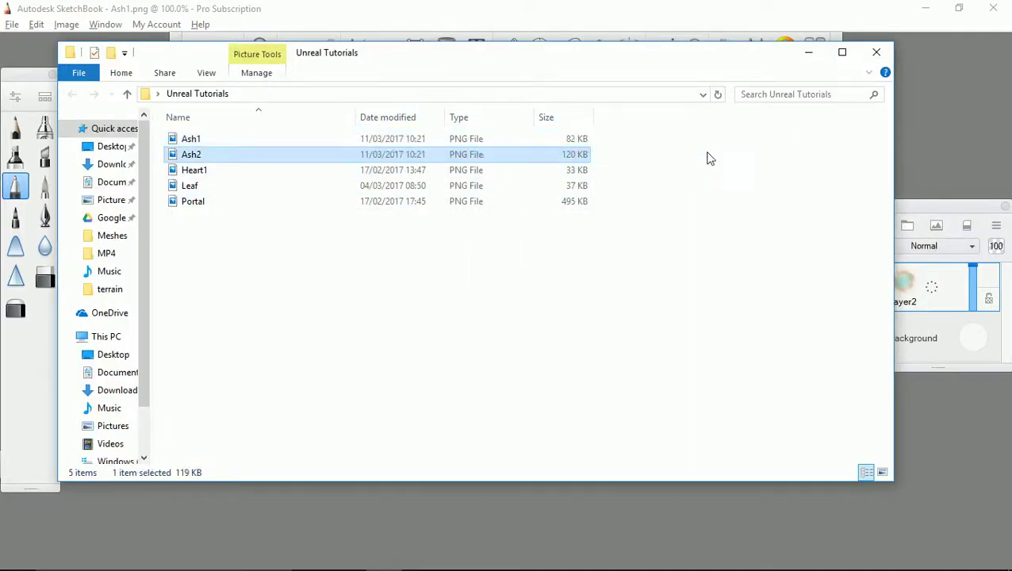
mouse_move(297, 153)
mouse_down()
mouse_move(527, 163)
mouse_move(986, 149)
mouse_move(964, 152)
mouse_up()
click(570, 346)
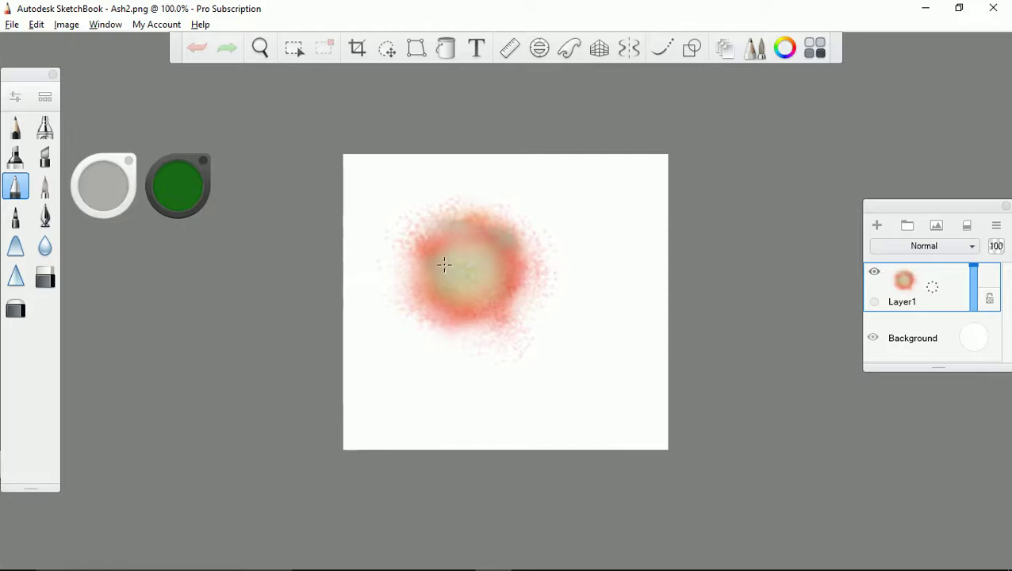
Step: Switch back to Unreal Editor and import Ash1 from the desktop's Unreal Tutorials folder into the project's root Content folder
key(alt+Tab)
key(Tab)
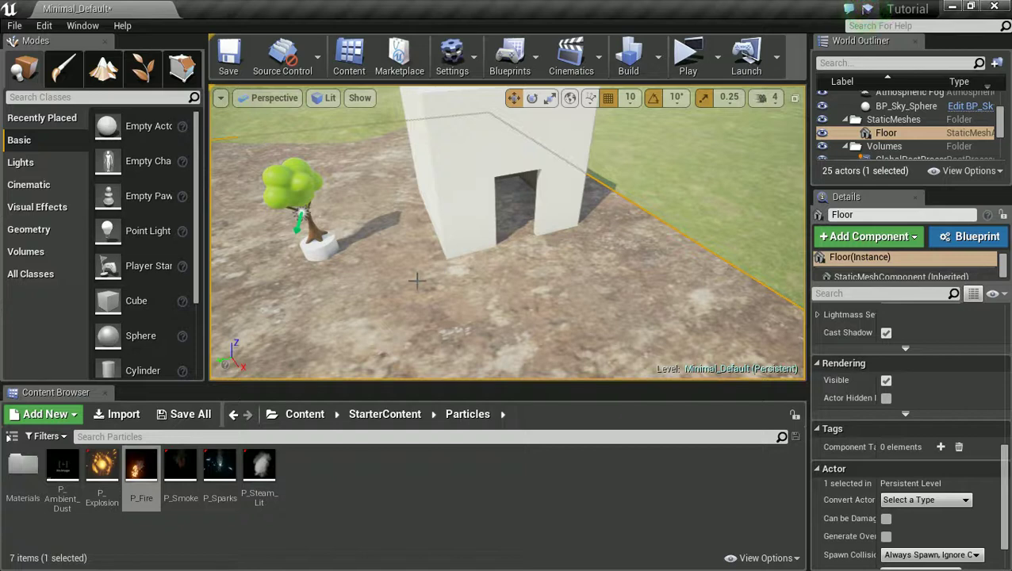
click(305, 414)
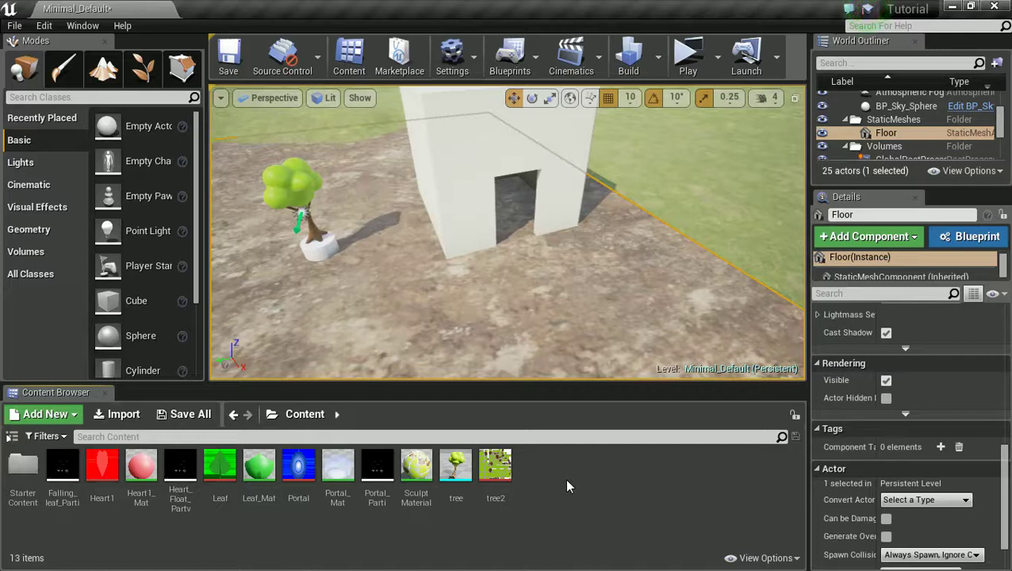
click(115, 414)
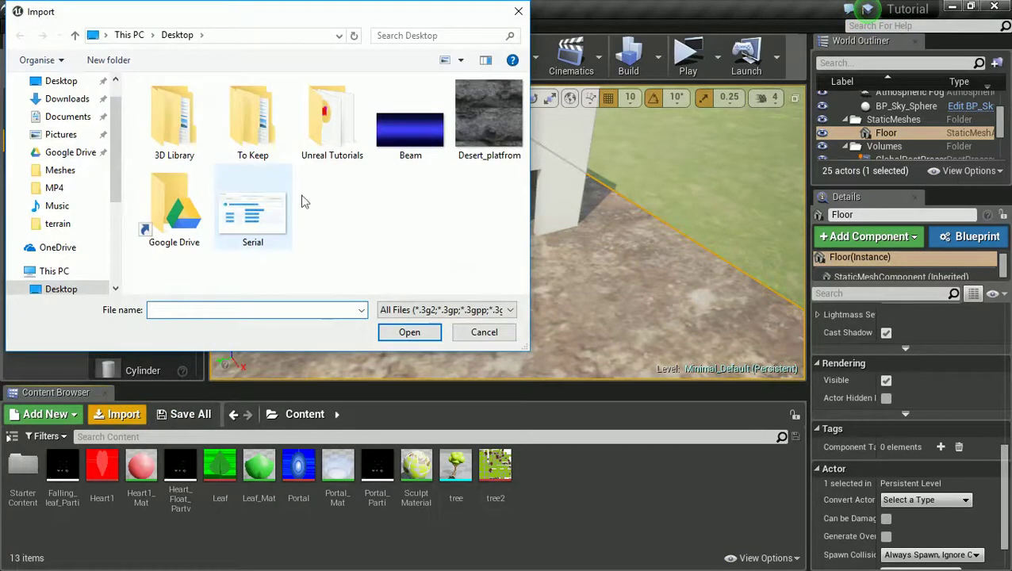
double_click(333, 133)
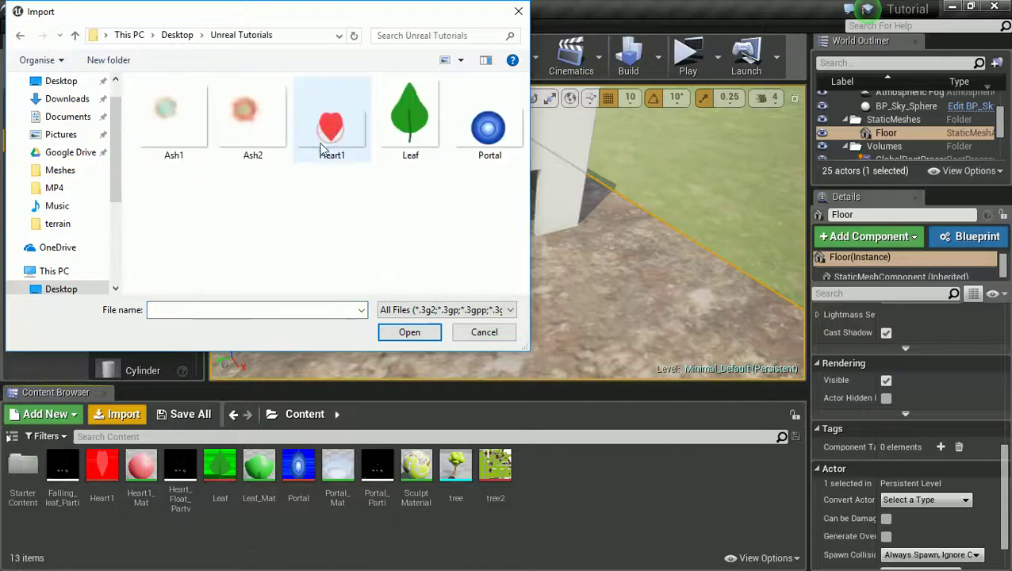
double_click(158, 131)
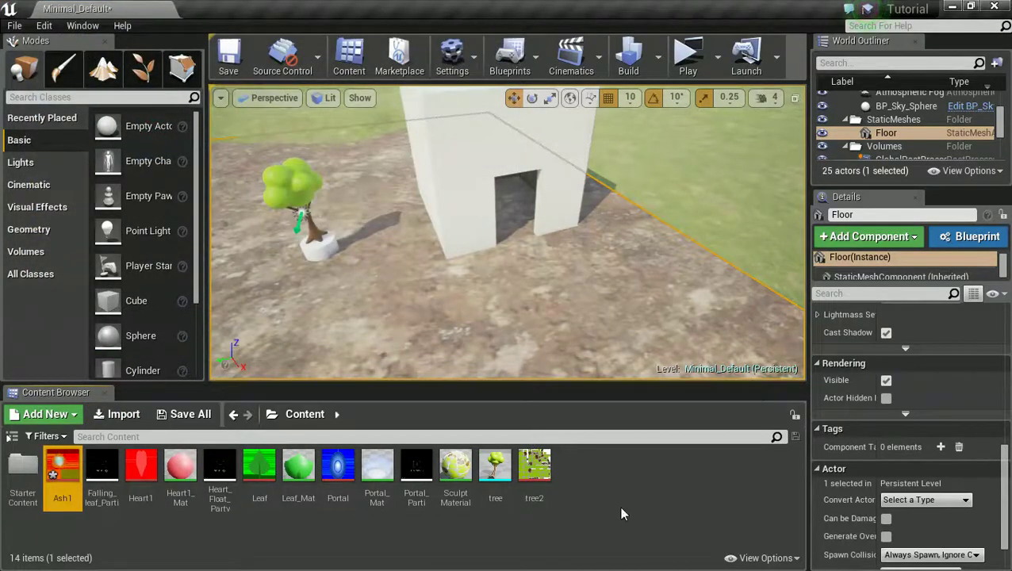
Step: Import the Ash2 image from the Unreal Tutorials folder into the Content folder
right_click(598, 477)
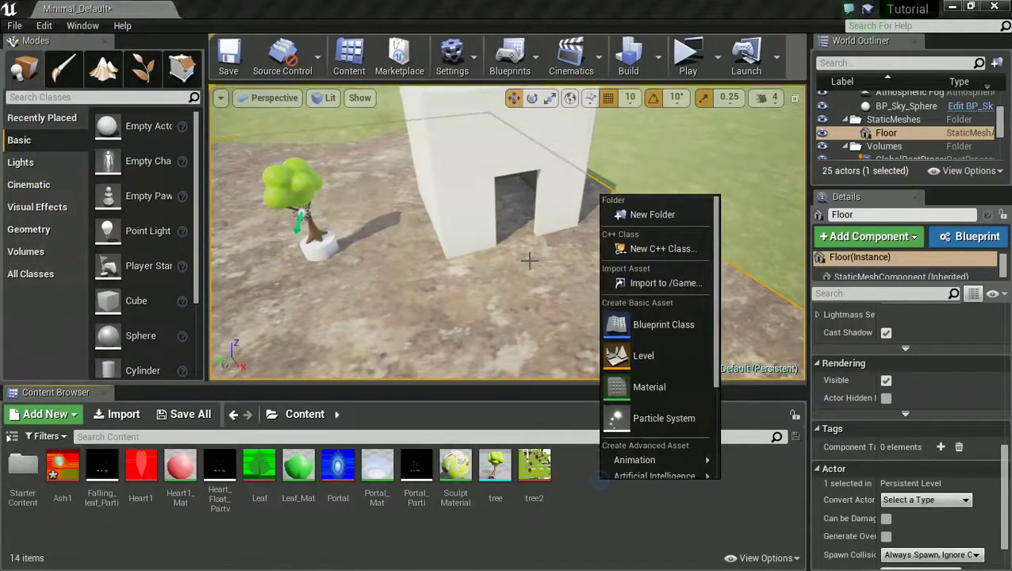
click(639, 510)
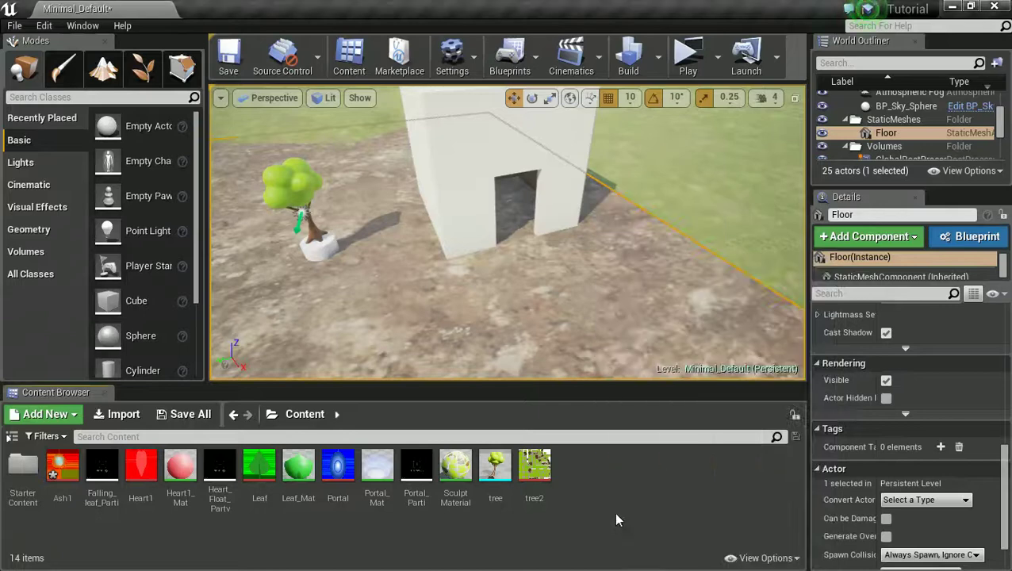
click(123, 415)
double_click(251, 140)
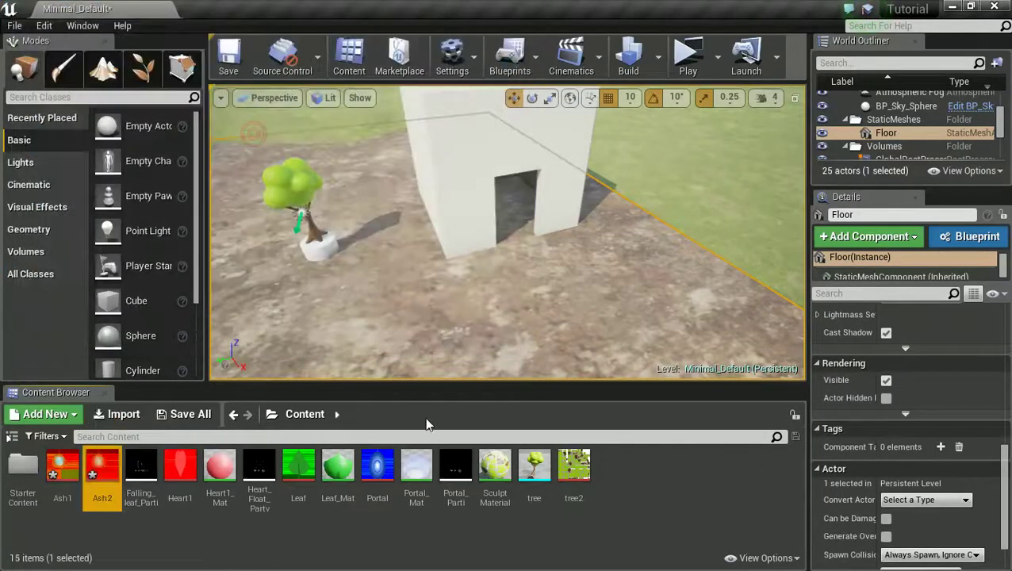
Step: Create a material from the Ash1 texture and keep its default name
click(63, 476)
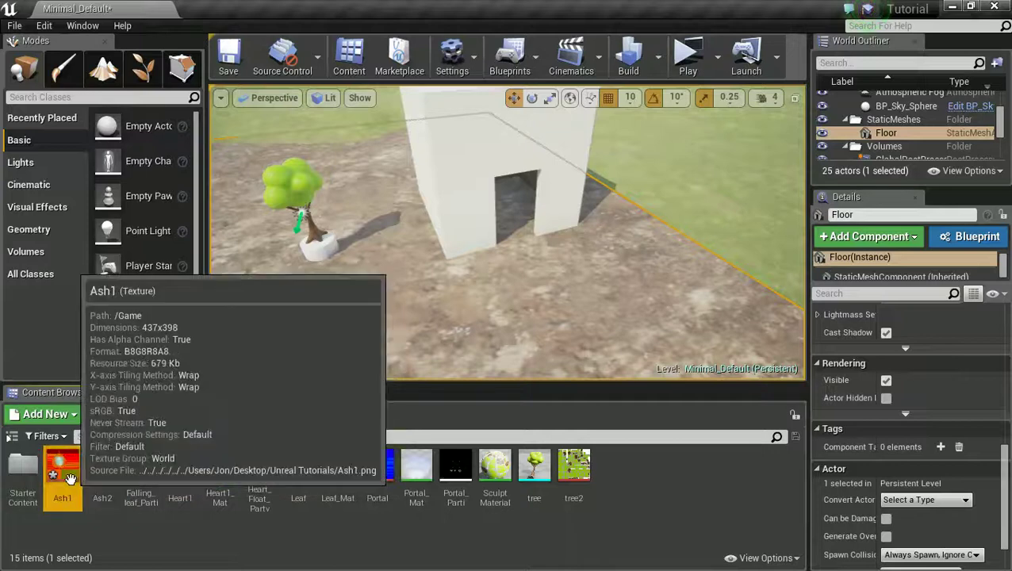
right_click(65, 476)
click(131, 83)
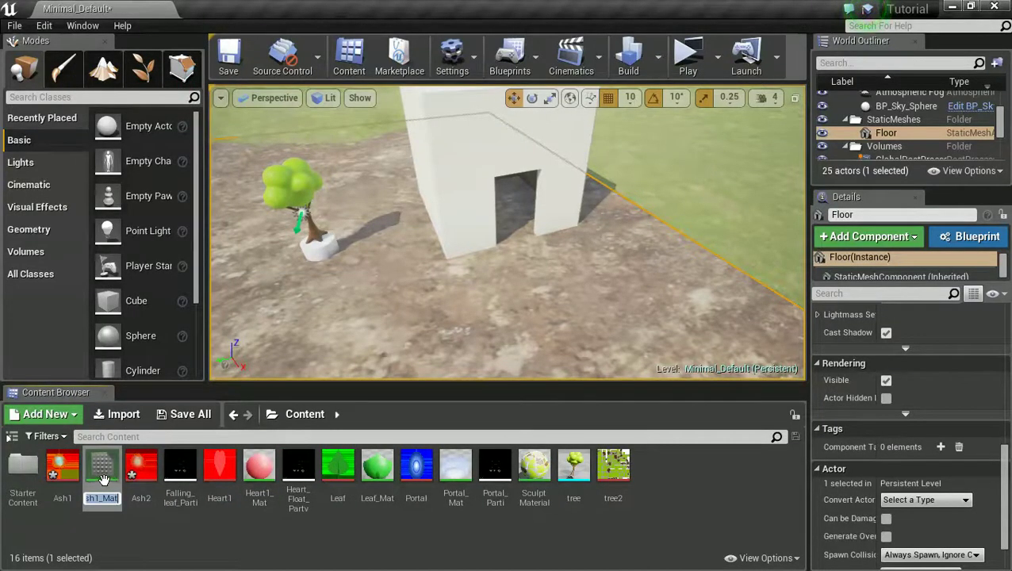
key(Return)
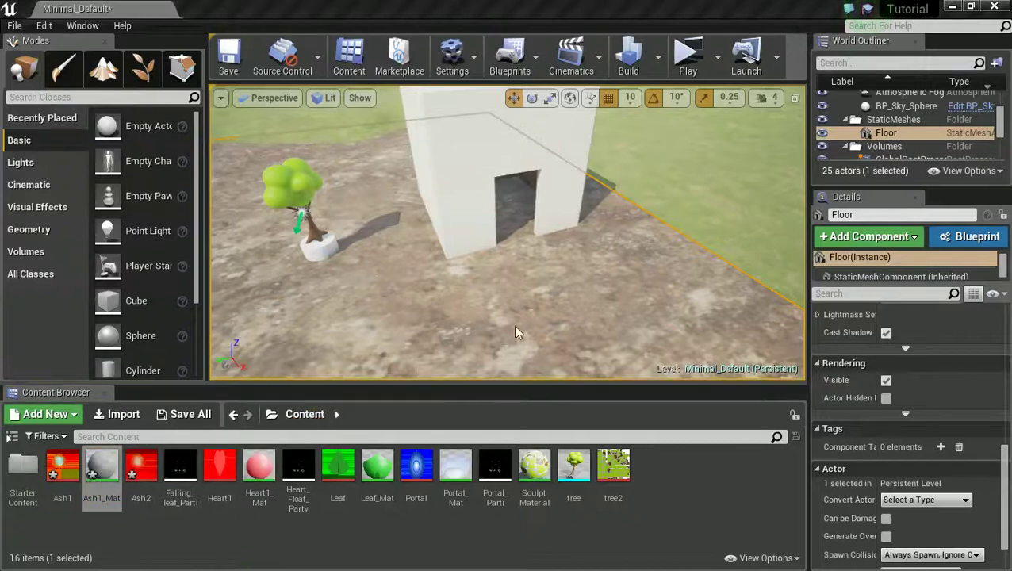
Step: In the Ash1_Mat material editor, preview the material on a plane and set its Blend Mode to Additive
drag(1008, 173, 718, 32)
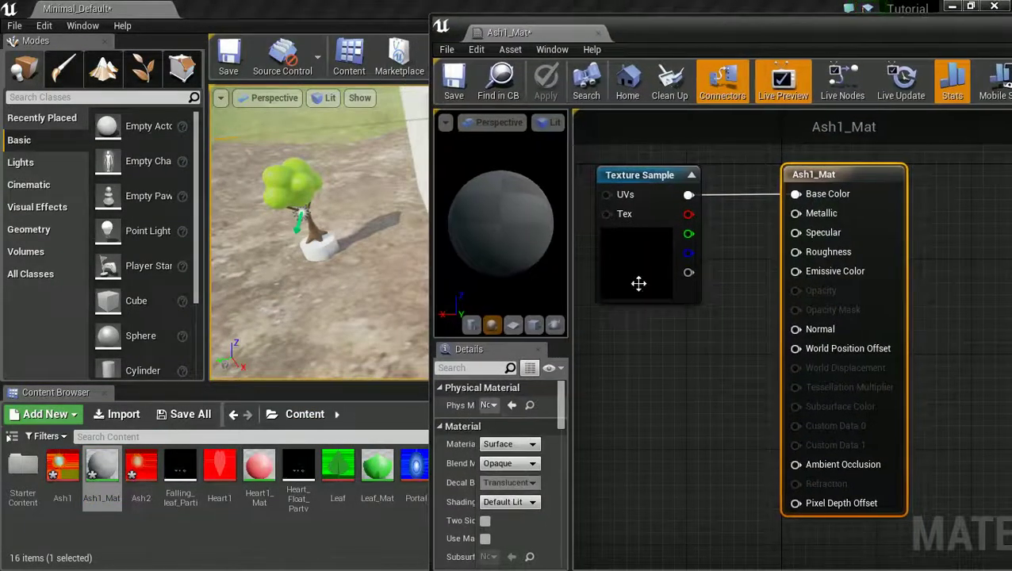
click(513, 327)
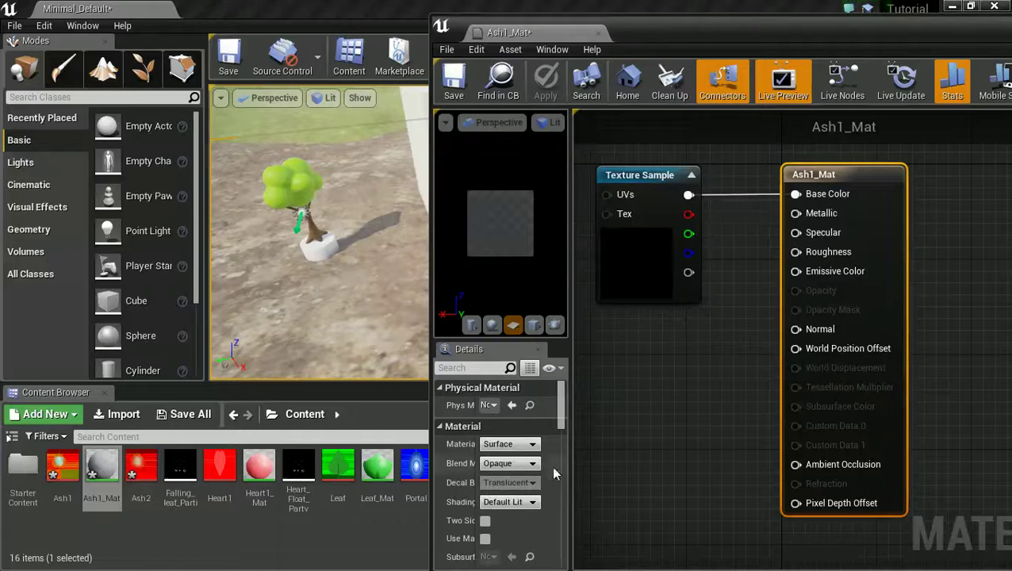
click(513, 465)
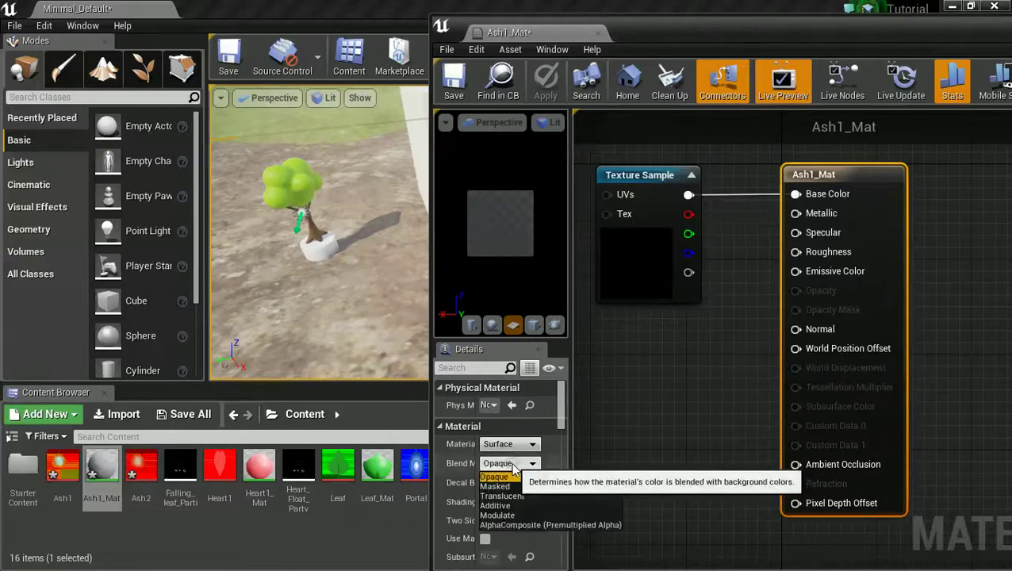
click(514, 506)
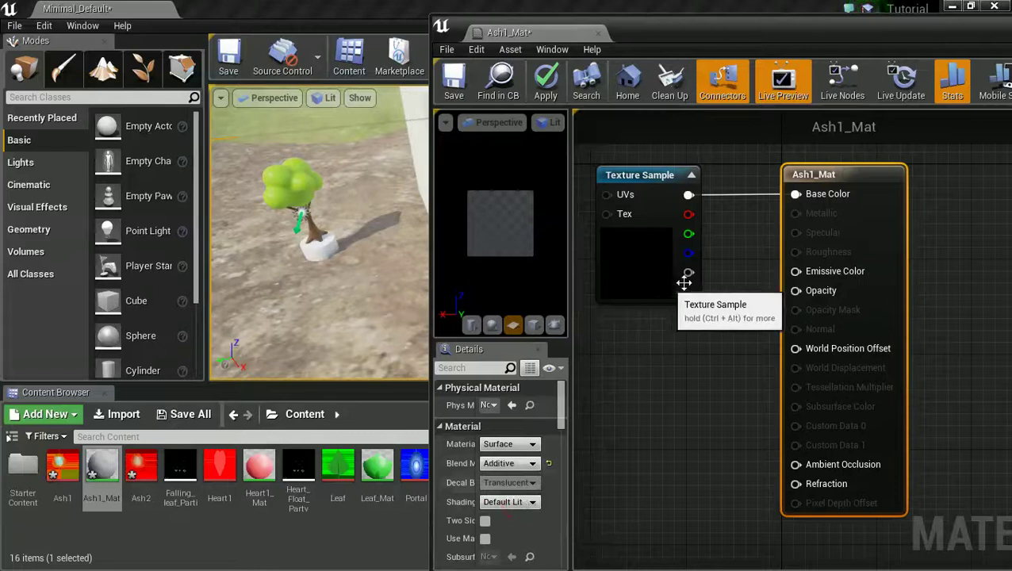
Step: Connect the Texture Sample's alpha output to the Opacity input of Ash1_Mat and save the material
drag(688, 272, 795, 293)
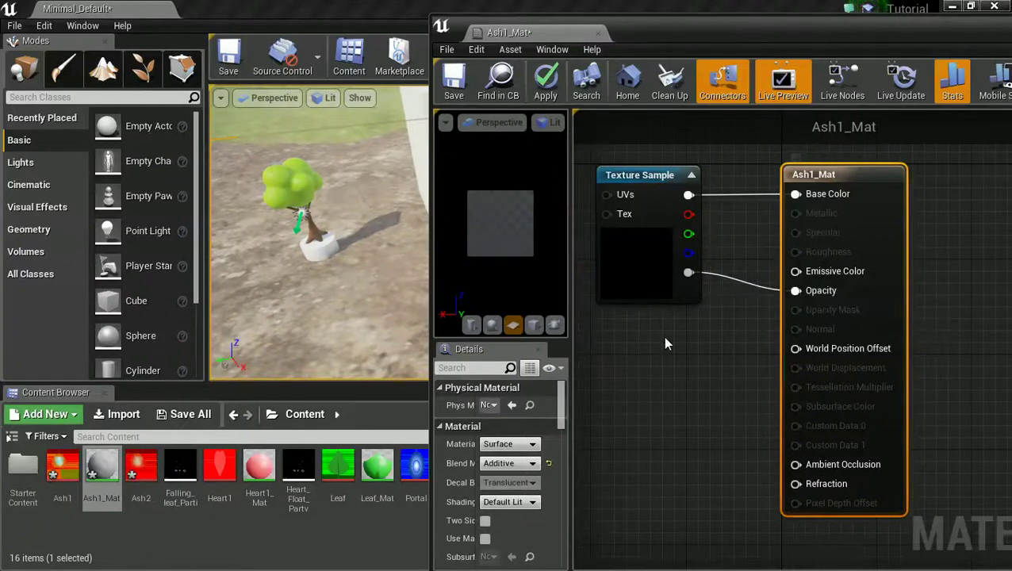
click(509, 464)
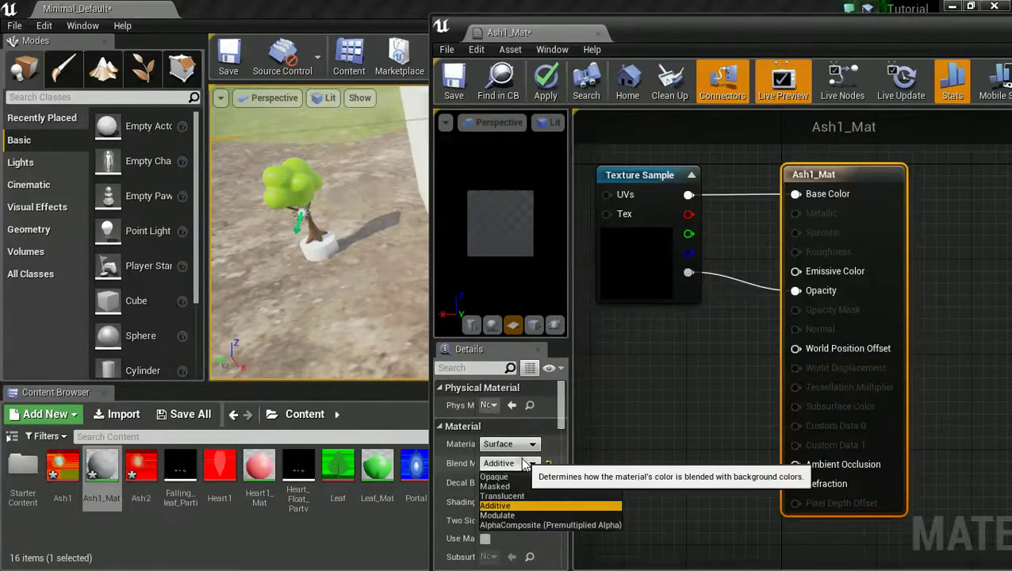
click(630, 402)
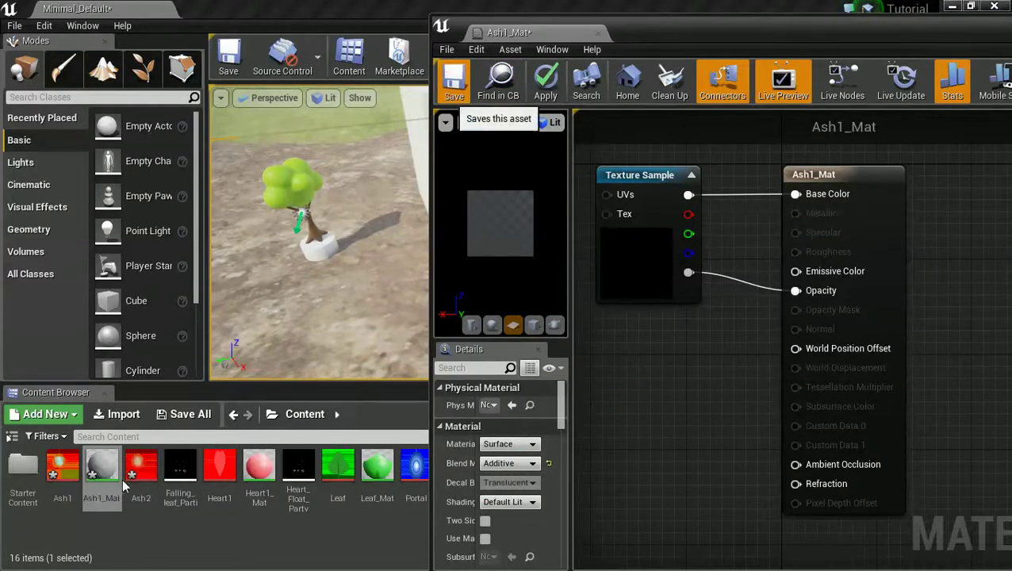
key(ctrl+s)
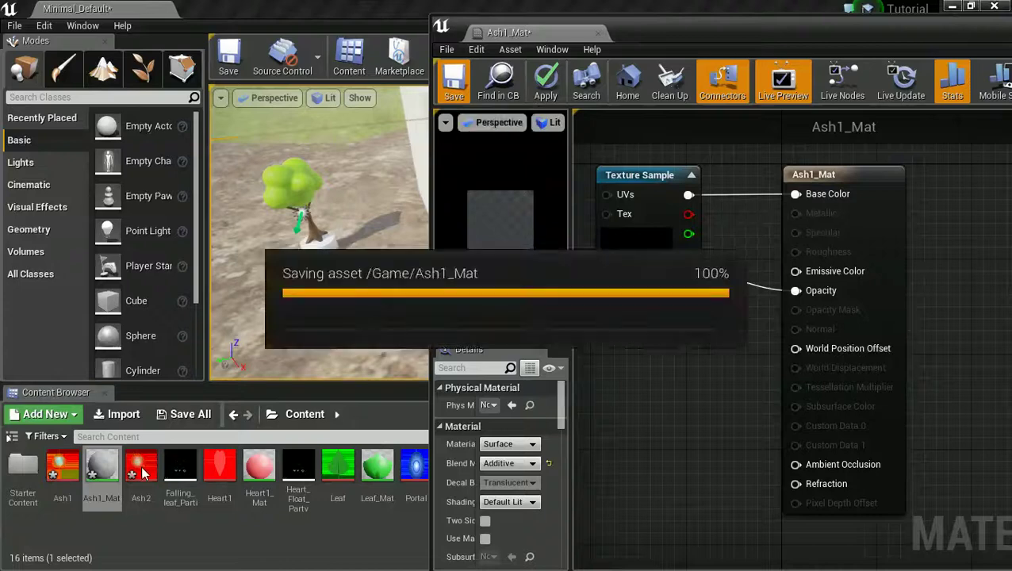
Step: Create a material from the Ash2 texture and keep its default name
click(141, 470)
right_click(140, 466)
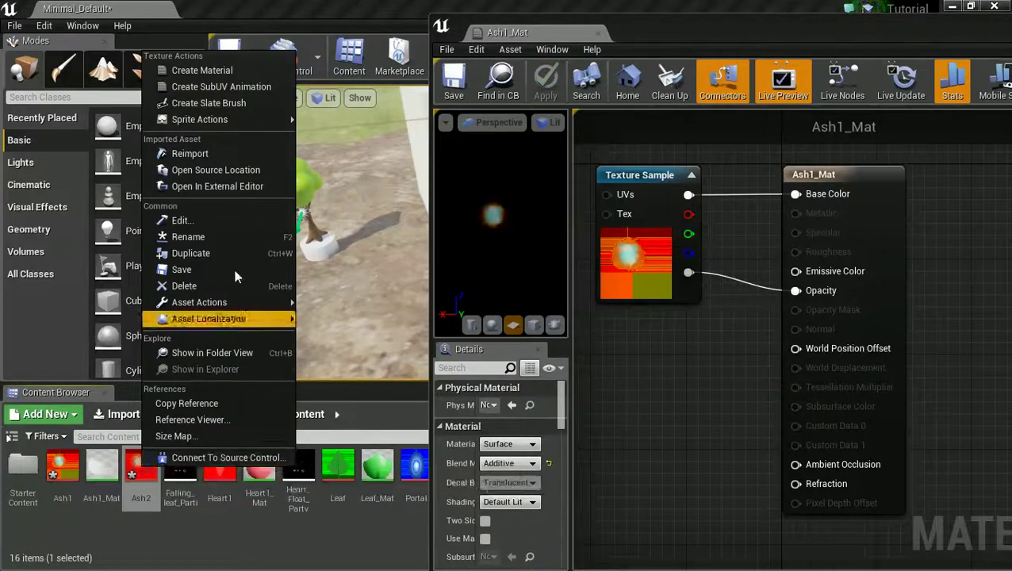
click(228, 73)
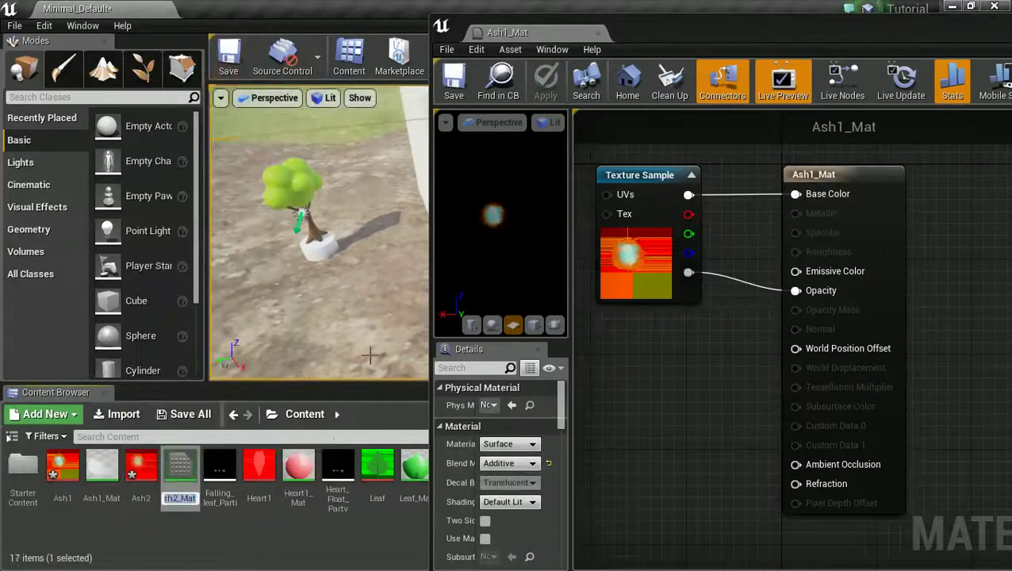
key(Return)
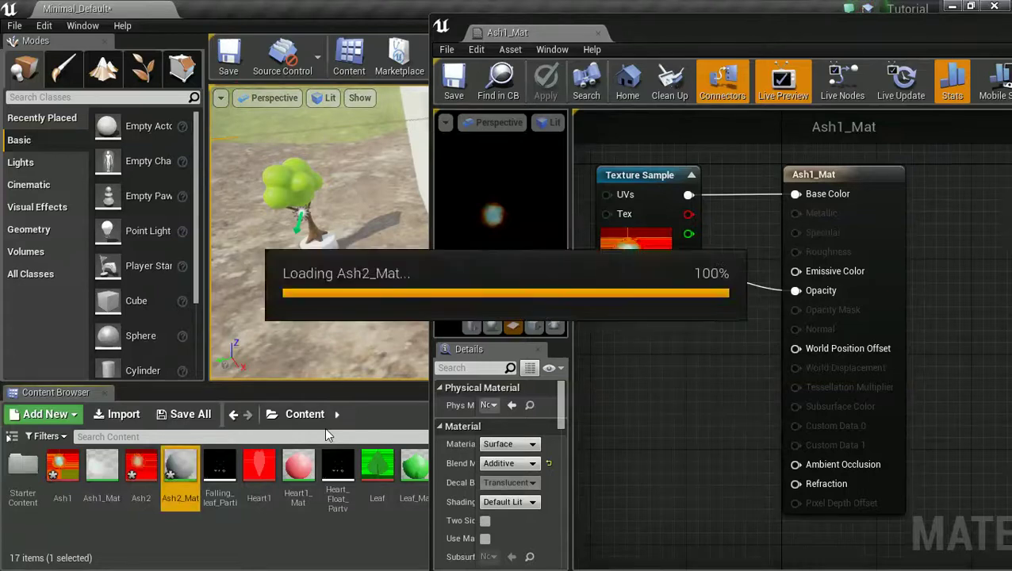
Step: In Ash2_Mat, set the Blend Mode to Additive, preview it on a plane, and connect the Texture Sample's alpha output to Opacity
click(510, 463)
click(517, 510)
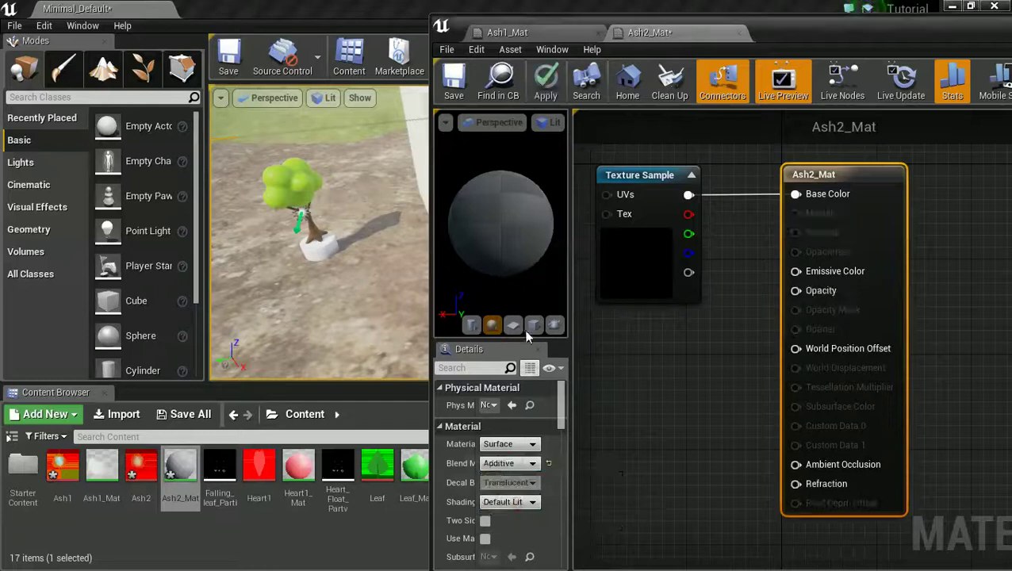
click(513, 326)
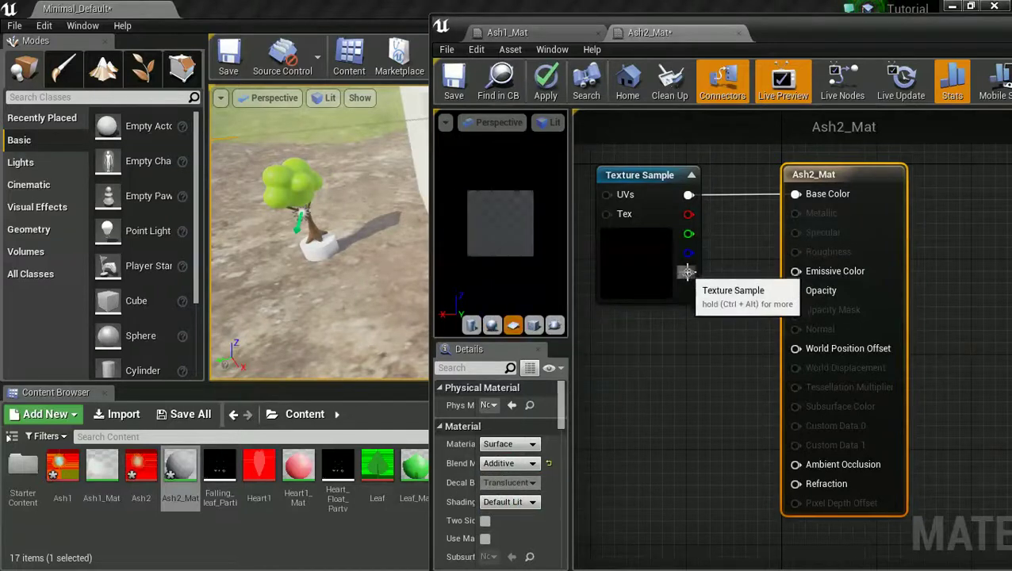
drag(689, 273, 796, 291)
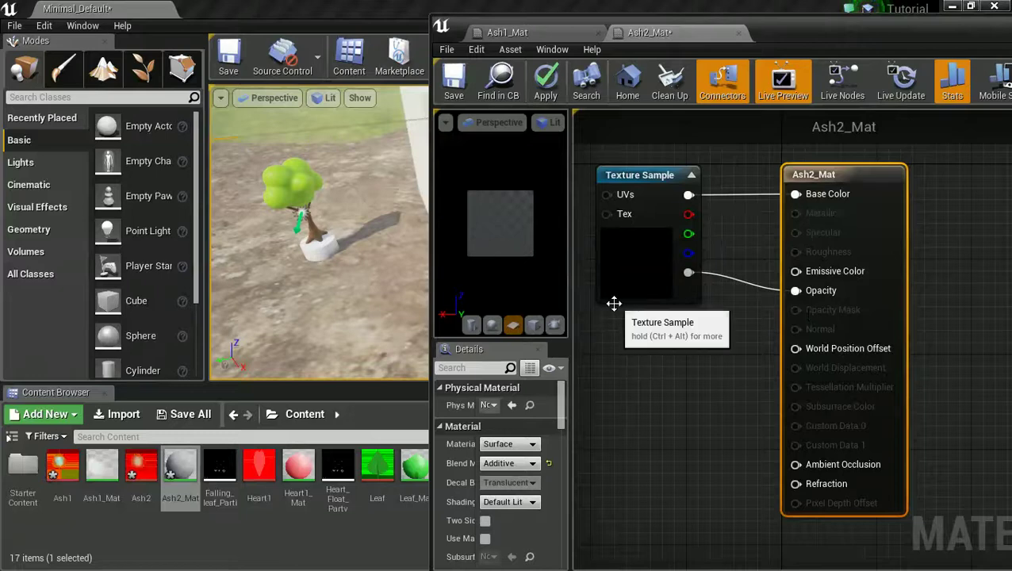
Step: Create a particle system in the Content folder and name it Ash_Falling_Parti
drag(796, 31, 848, 21)
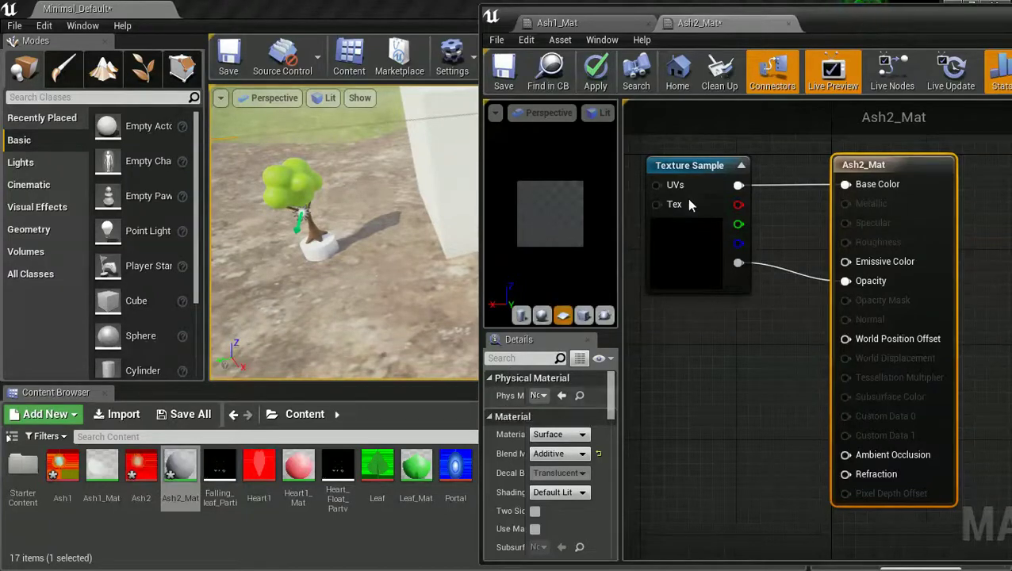
right_click(437, 538)
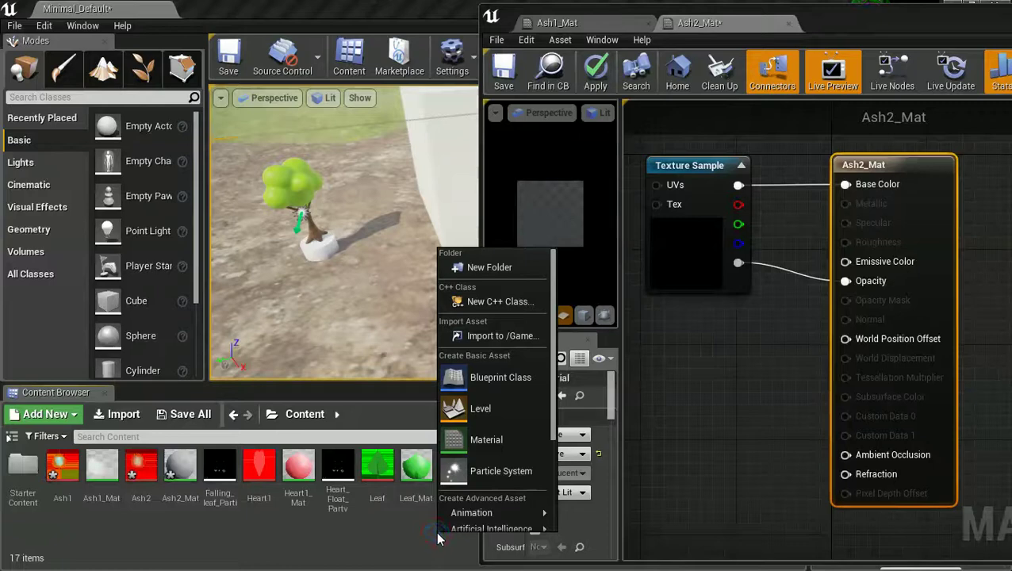
click(483, 471)
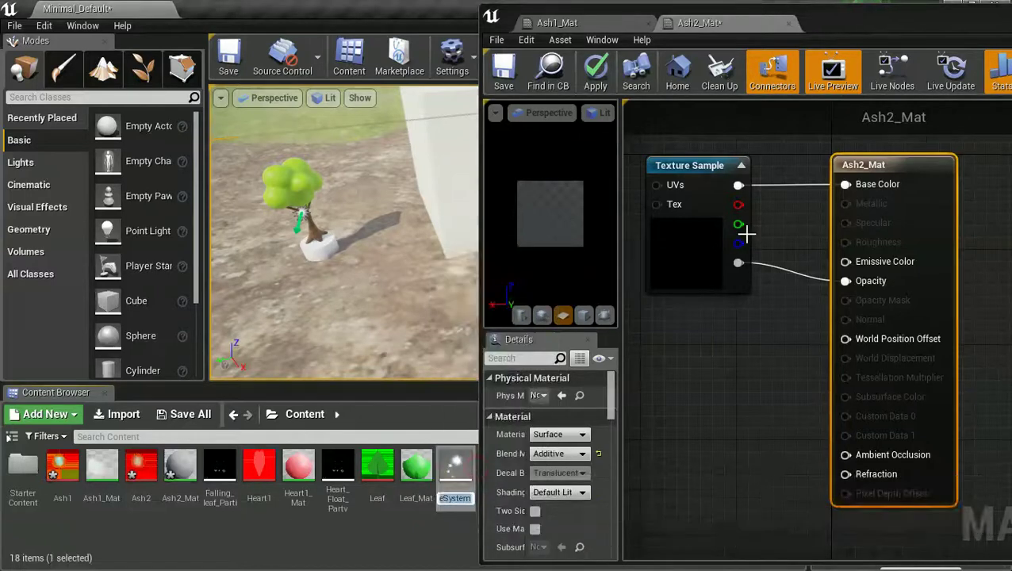
drag(873, 28, 1011, 28)
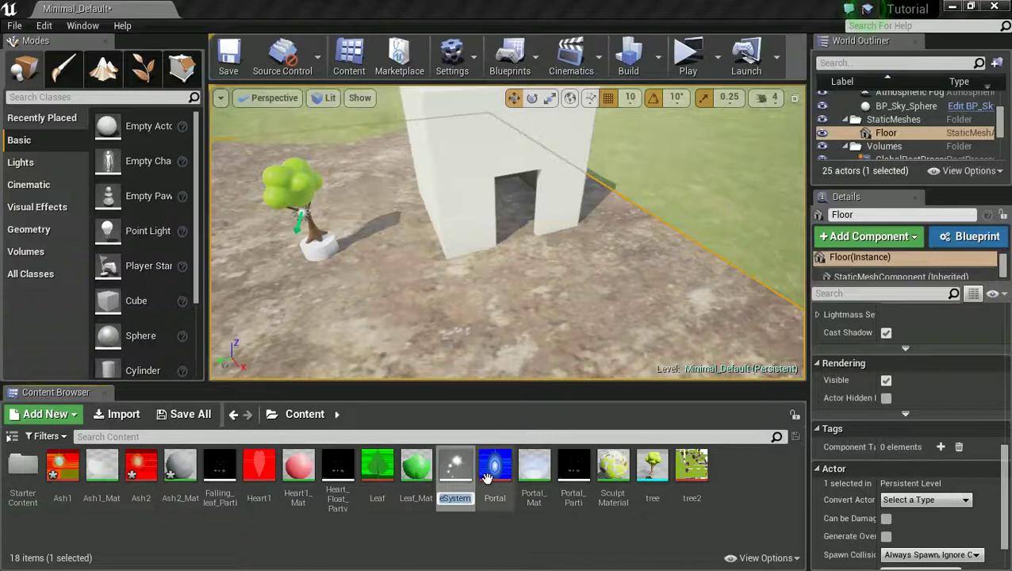
text(Ash)
text(_Falling)
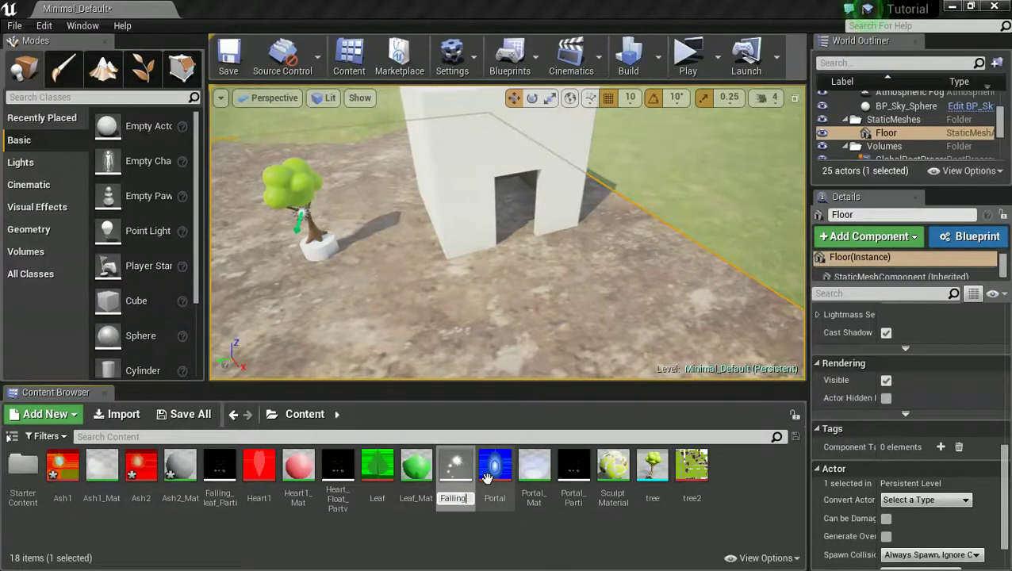
text(_Parti)
key(Return)
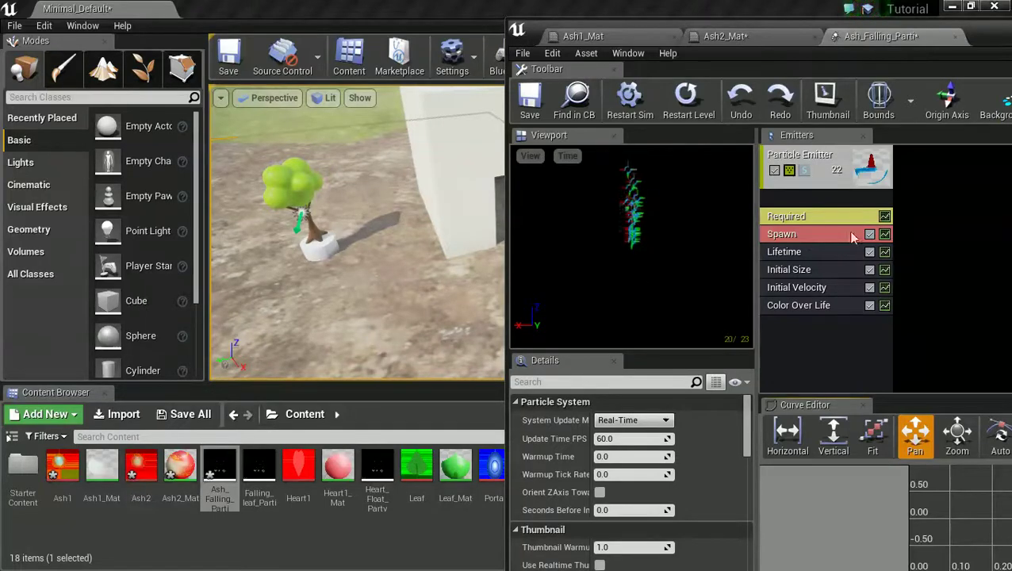
Step: Assign Ash1_Mat as the emitter's Required material and place Ash_Falling_Parti on the ground between the tree and the white building
click(786, 216)
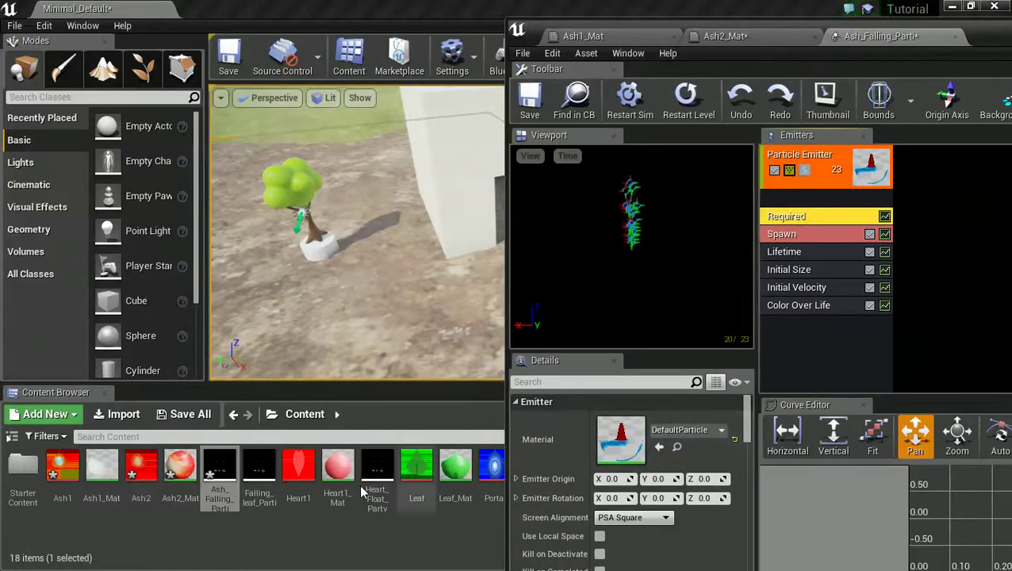
drag(102, 472, 635, 436)
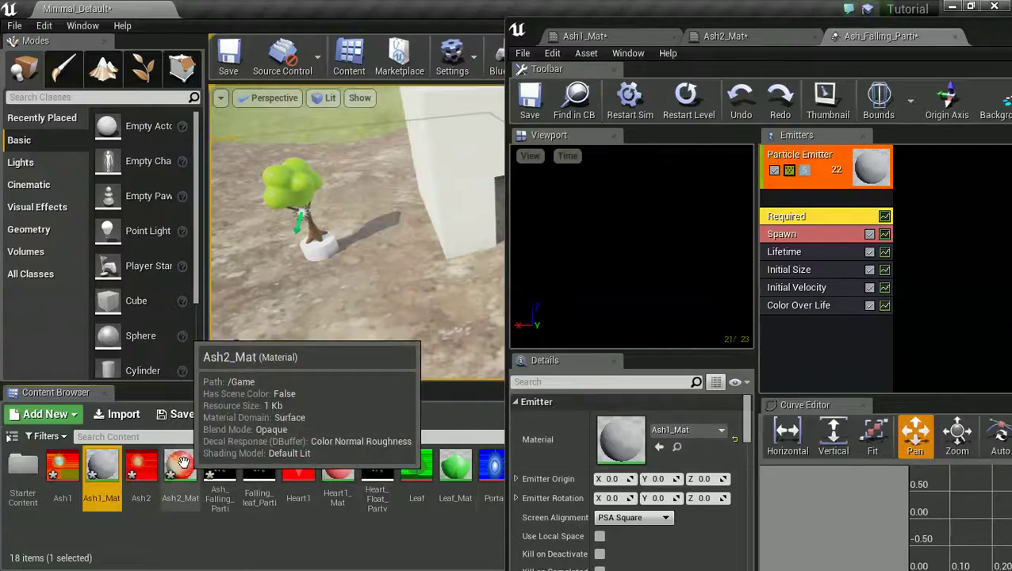
drag(219, 468, 407, 268)
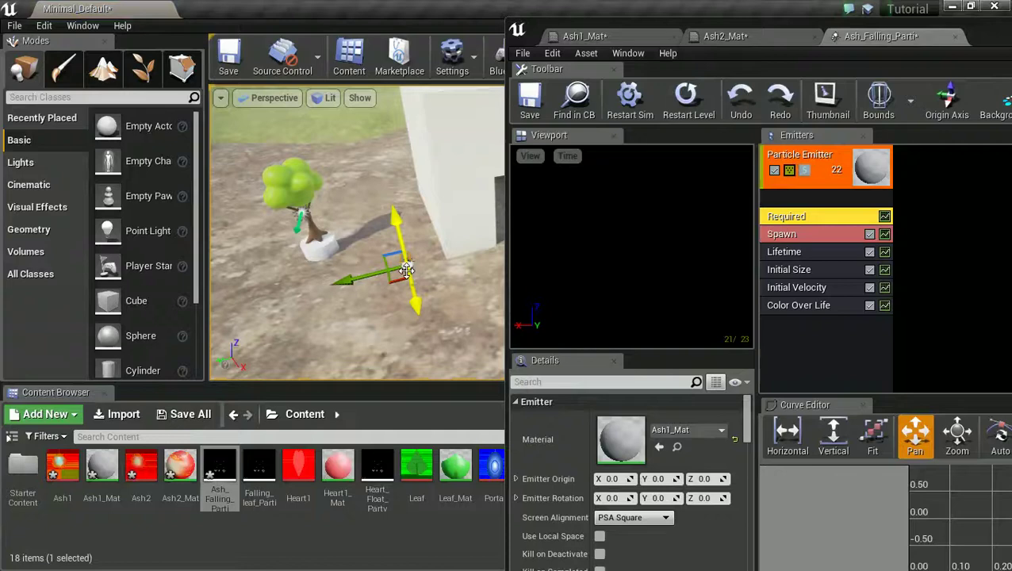
key(f)
right_drag(402, 285, 408, 298)
mouse_move(382, 304)
alt+mouse_down()
mouse_move(402, 294)
mouse_move(334, 305)
mouse_move(418, 290)
mouse_move(390, 309)
alt+mouse_up()
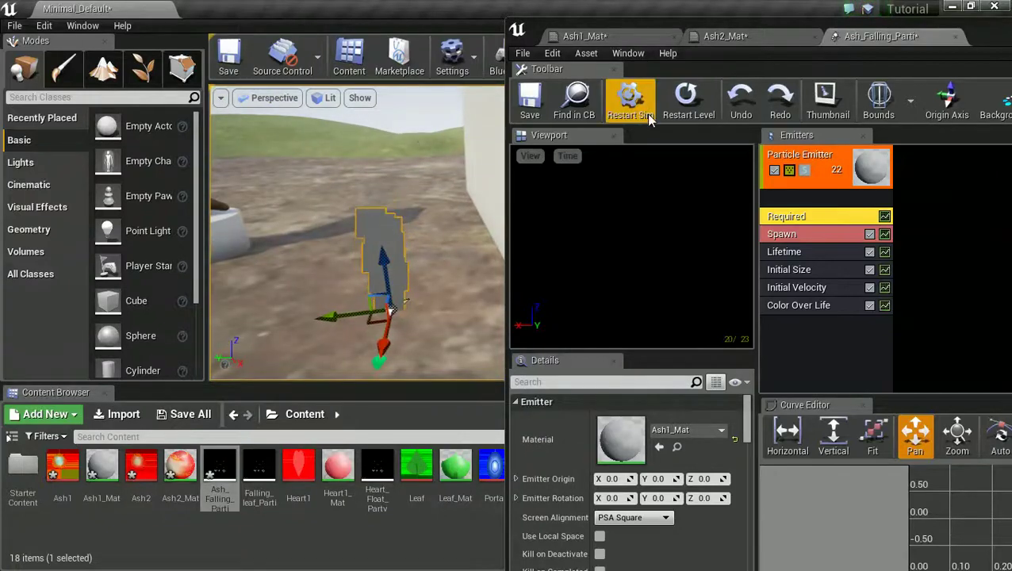
Step: Save the Ash_Falling_Parti particle system, build the level, and look at the particles up close
click(533, 108)
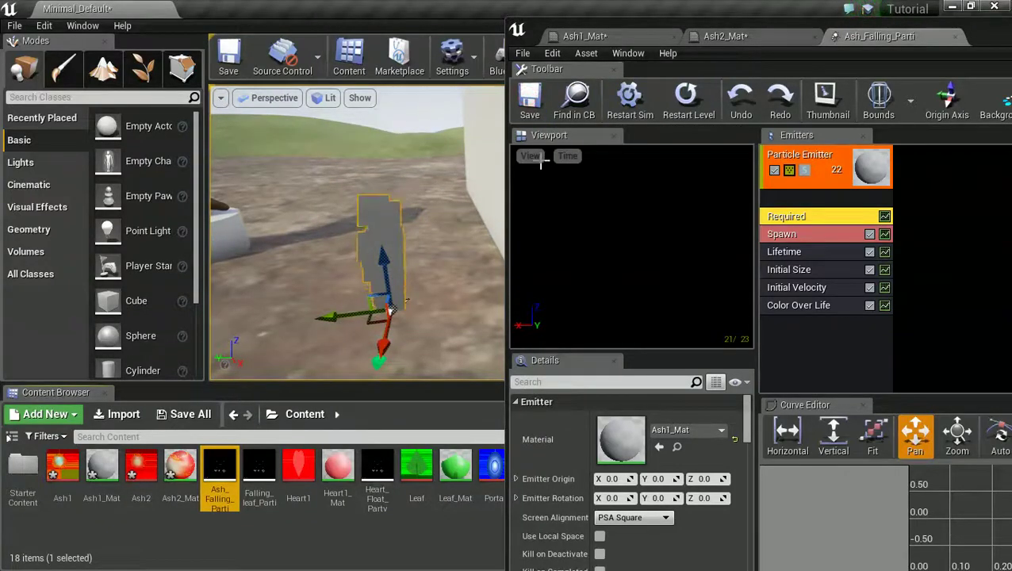
drag(988, 47, 1011, 67)
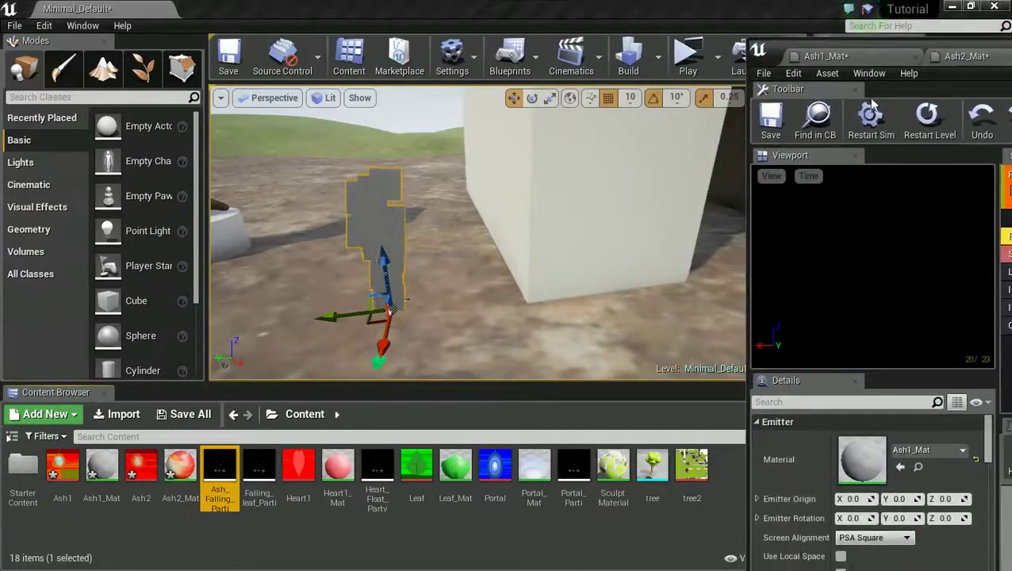
click(629, 64)
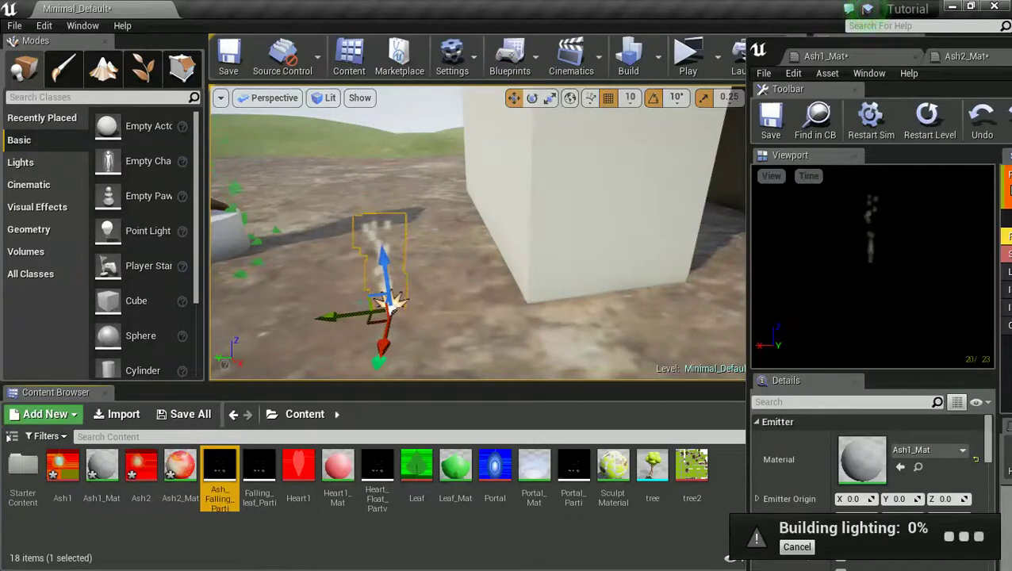
scroll(361, 296, up, 3)
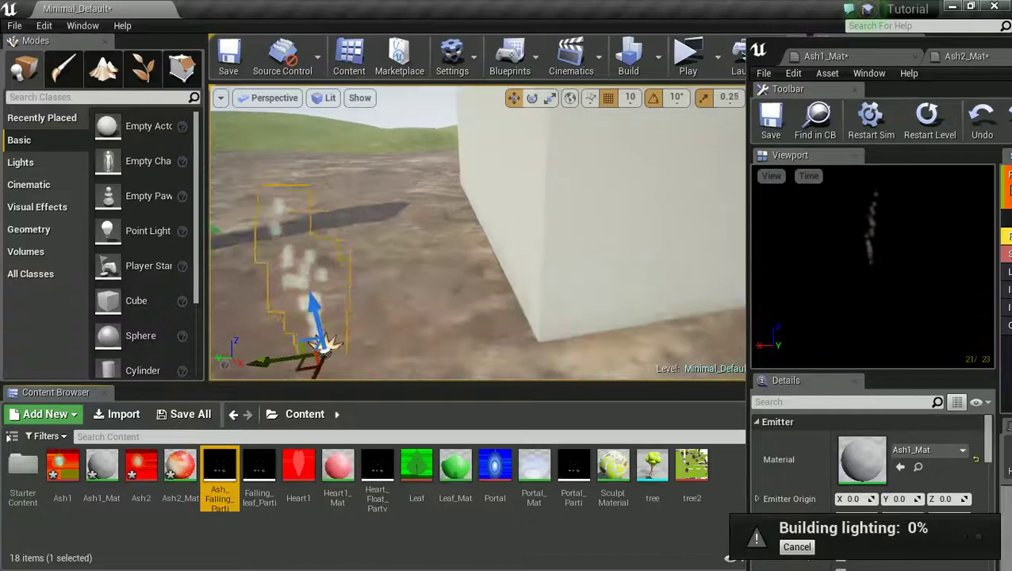
right_drag(361, 296, 349, 264)
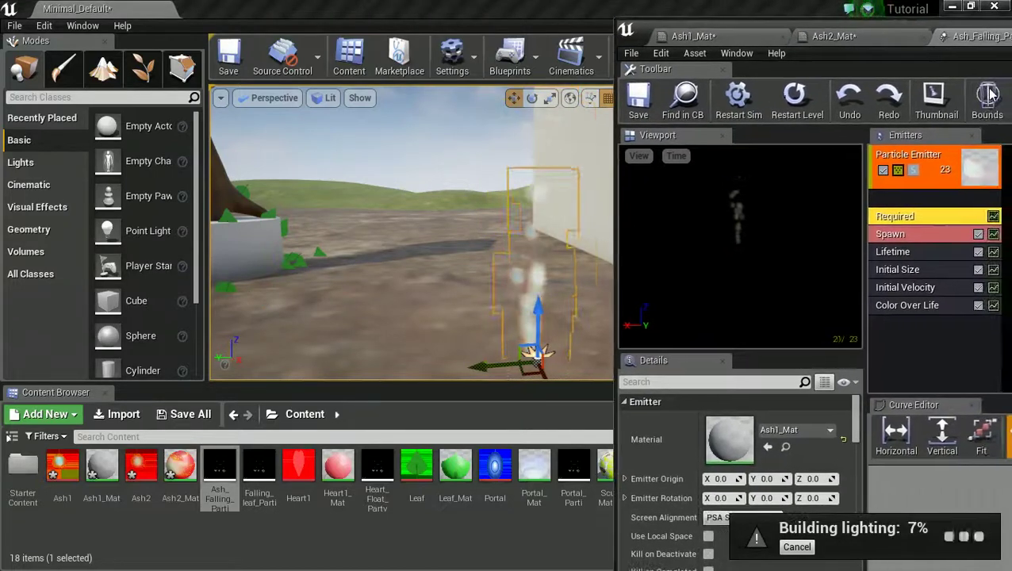
key(d)
right_drag(560, 257, 560, 251)
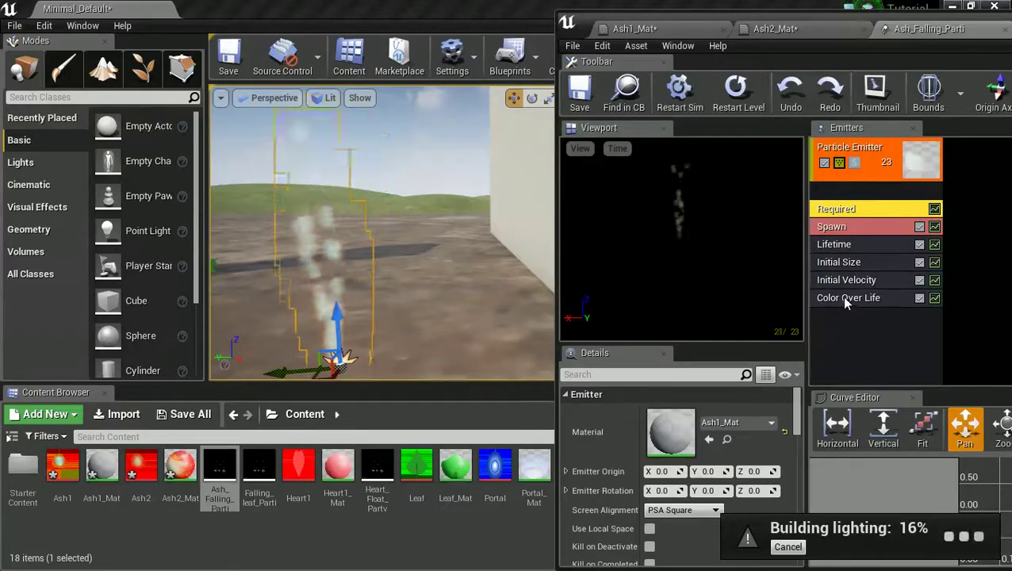
Step: Set the emitter's Start Velocity Z to 9.435 for Max and about -46.3 for Min, and raise the placed emitter well above the ground
click(834, 228)
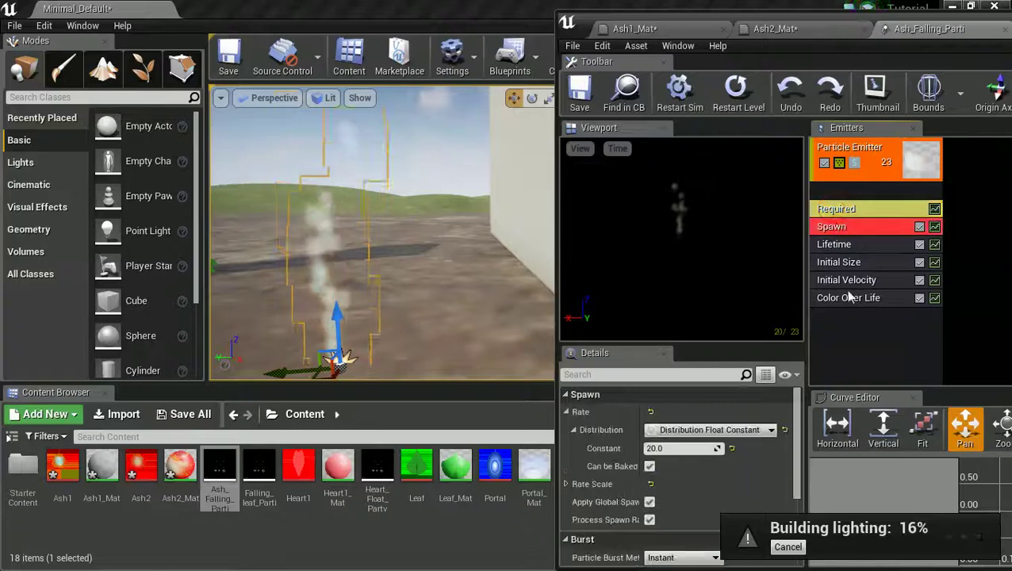
click(852, 324)
click(838, 284)
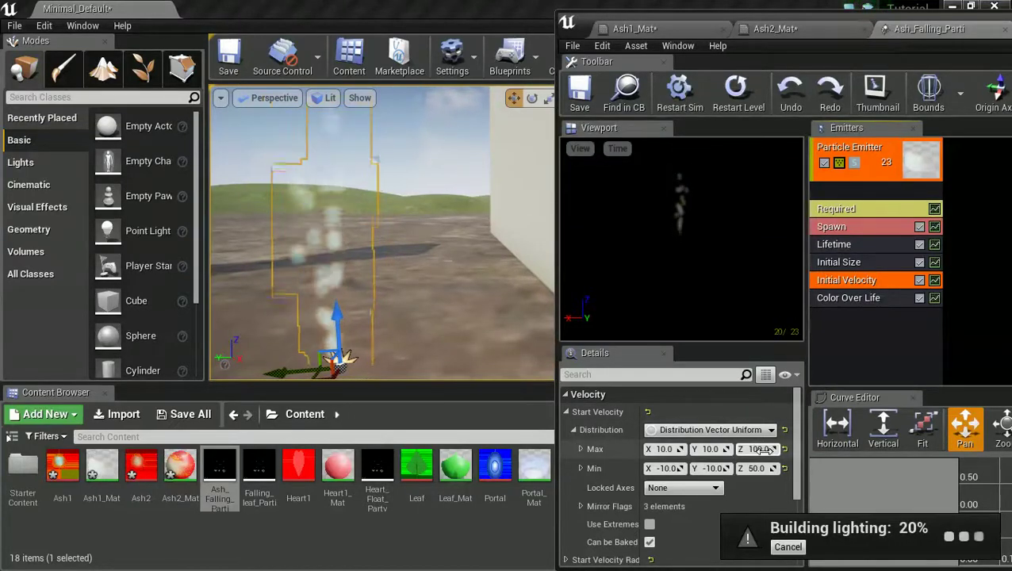
drag(764, 450, 746, 452)
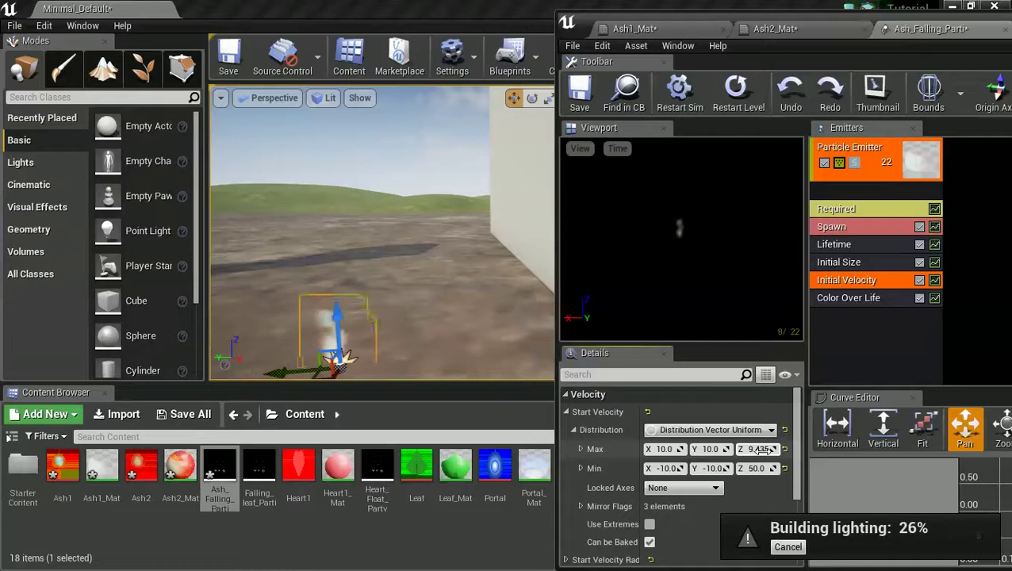
drag(762, 468, 750, 469)
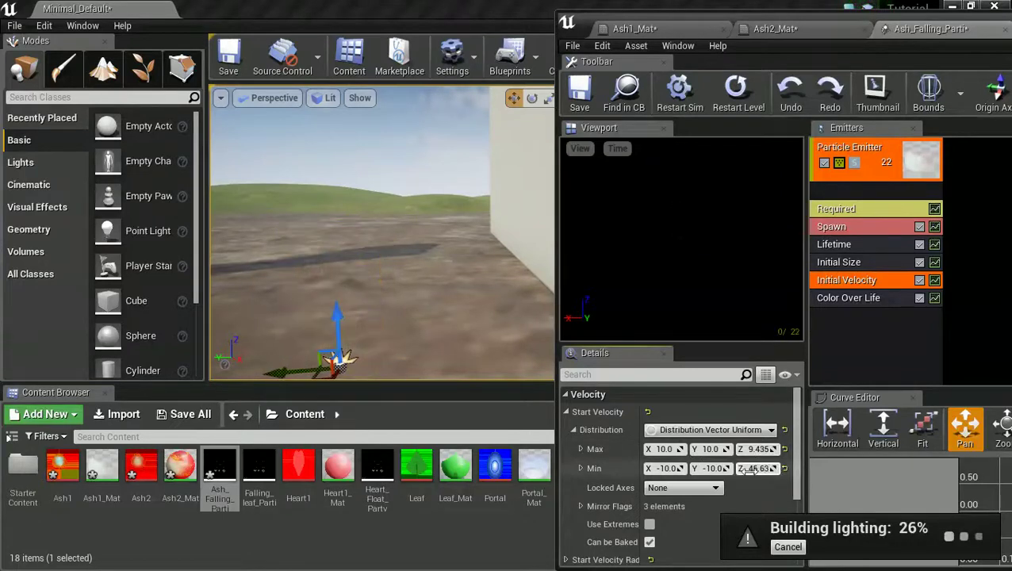
drag(681, 477, 648, 478)
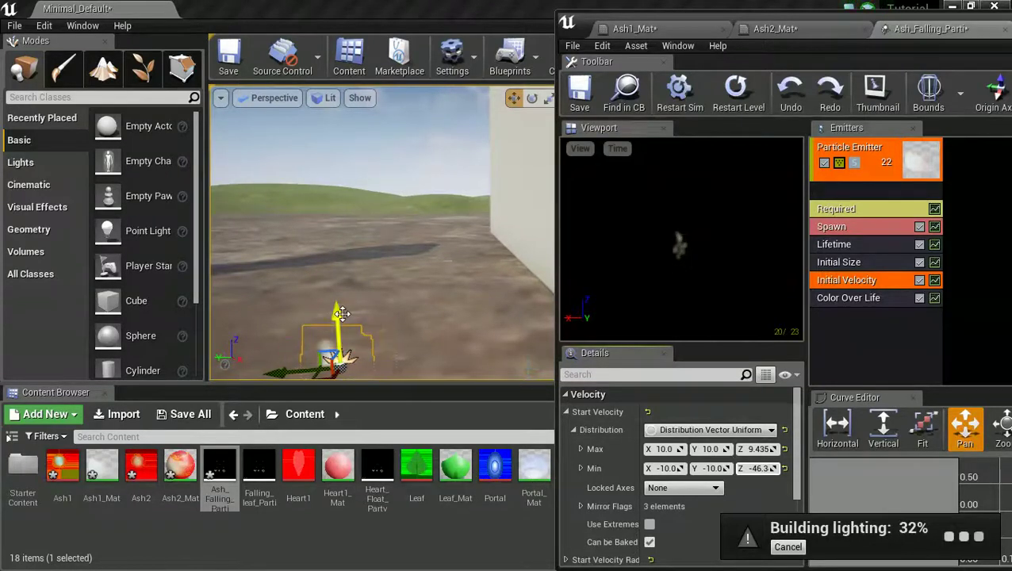
drag(341, 314, 388, 103)
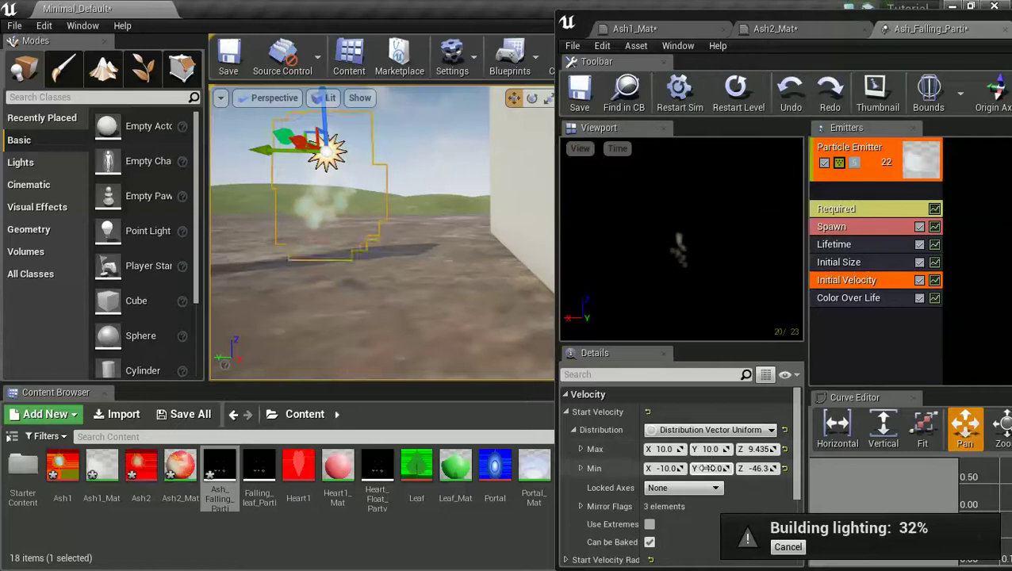
Step: Spread the Start Velocity to about X 21.67, Y 21.44 for Max and X -22.9, Y -19.0 for Min; save and close the particle editor
drag(666, 449, 664, 468)
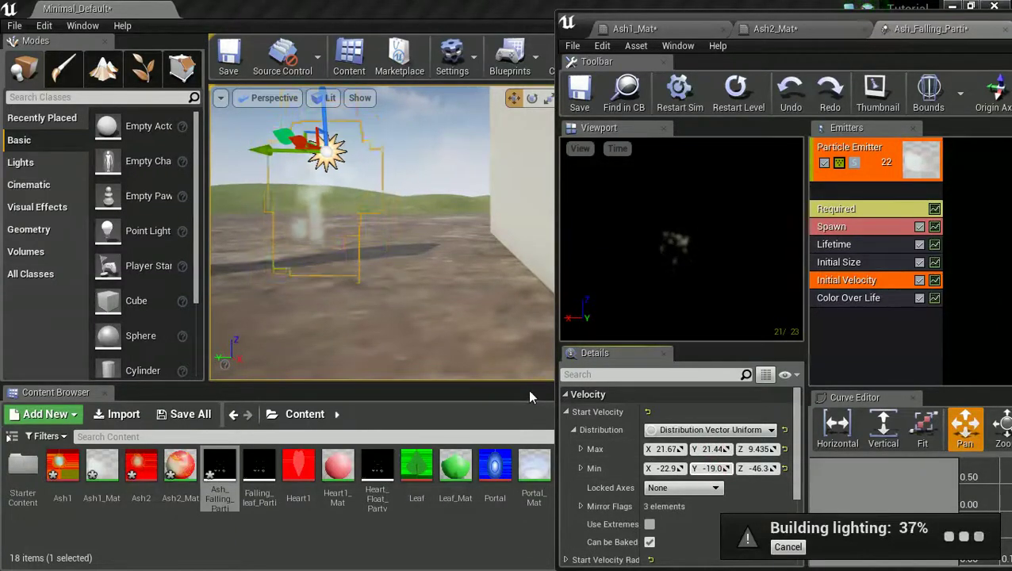
click(579, 89)
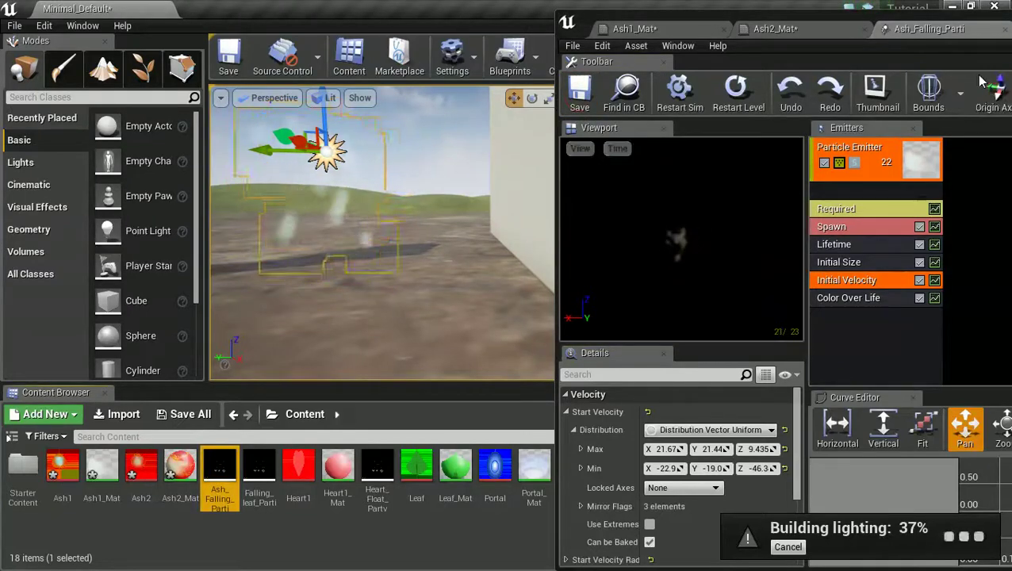
key(alt+F4)
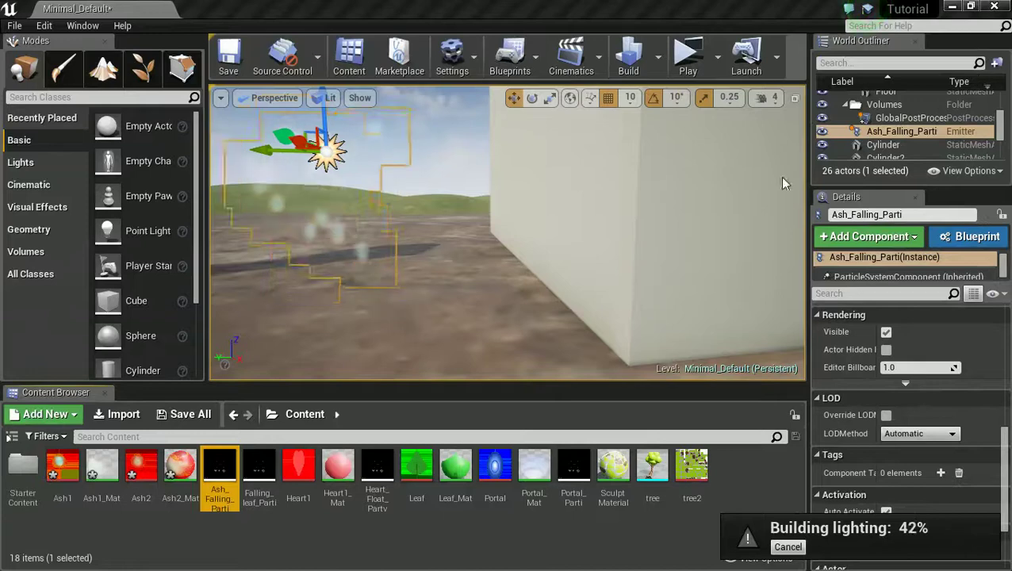
Step: Move the Ash_Falling_Parti emitter across to the white building's doorway and back into its interior
key(f)
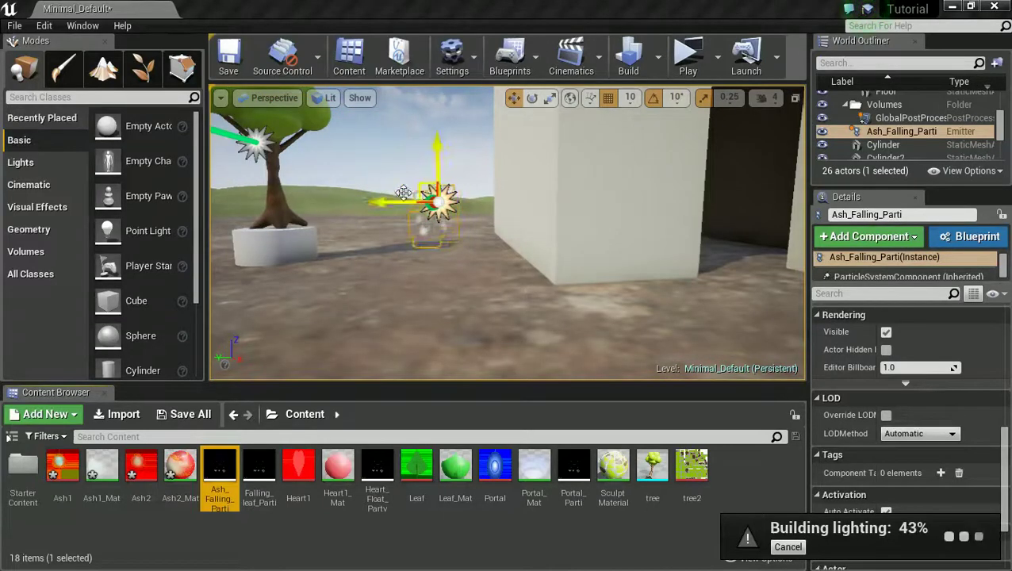
drag(399, 203, 710, 200)
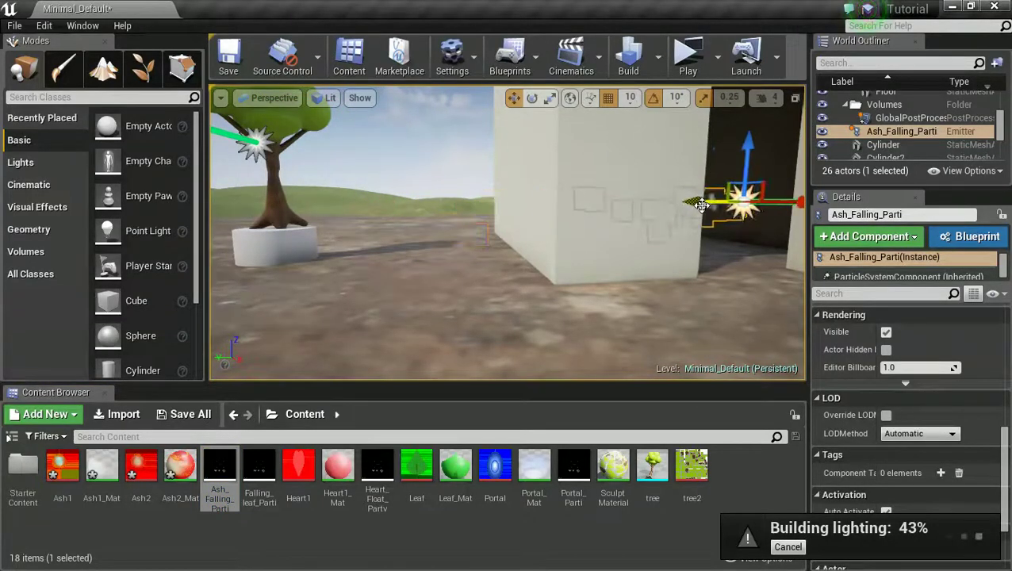
right_drag(710, 201, 690, 195)
key(w)
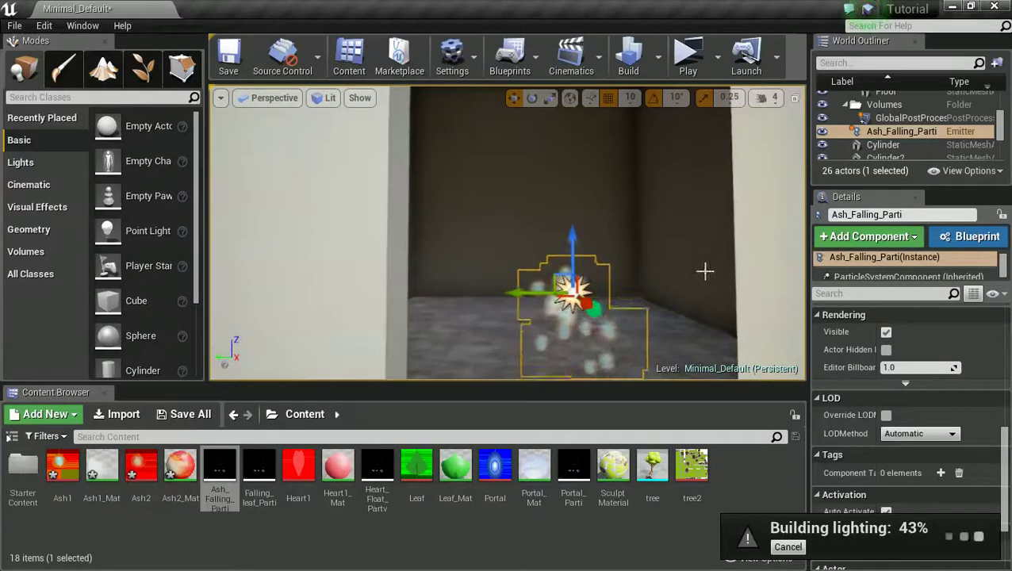
drag(595, 294, 540, 287)
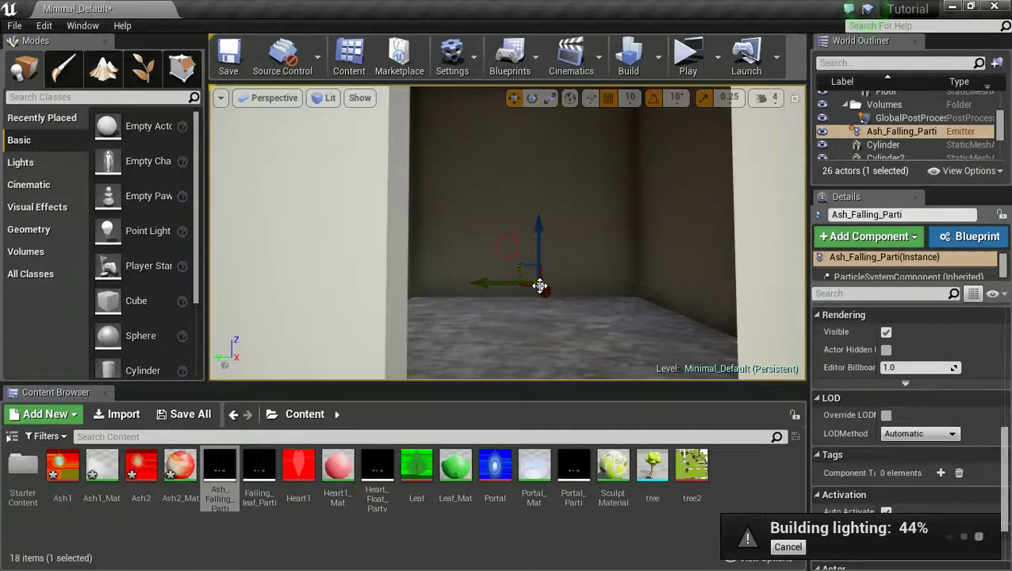
Step: Position the Ash_Falling_Parti emitter inside the room and raise it high up the interior near the back wall
key(w)
right_drag(540, 288, 567, 318)
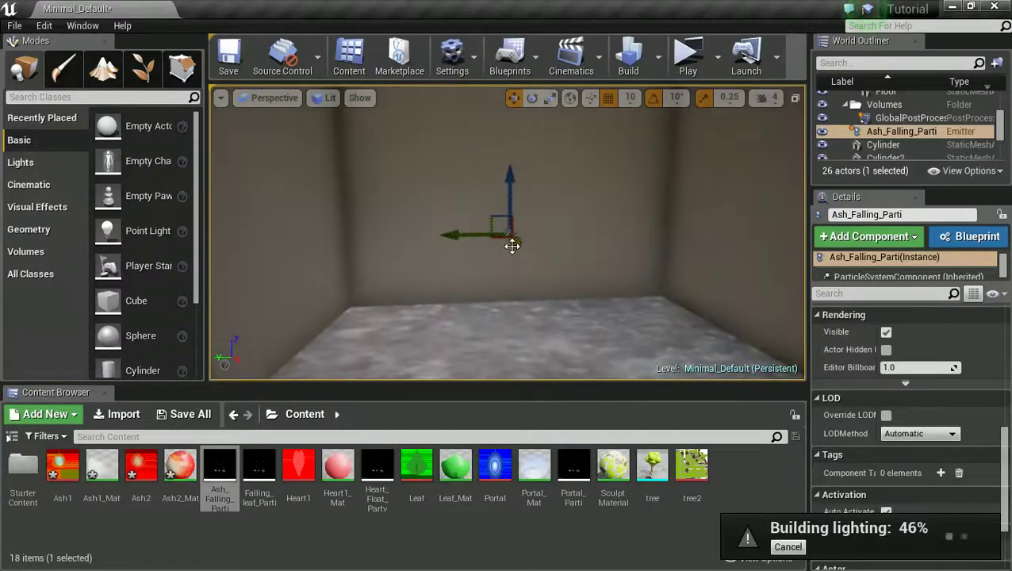
drag(513, 245, 639, 428)
drag(561, 239, 566, 58)
key(w)
mouse_move(561, 165)
right_down()
mouse_move(565, 140)
mouse_move(571, 149)
right_up()
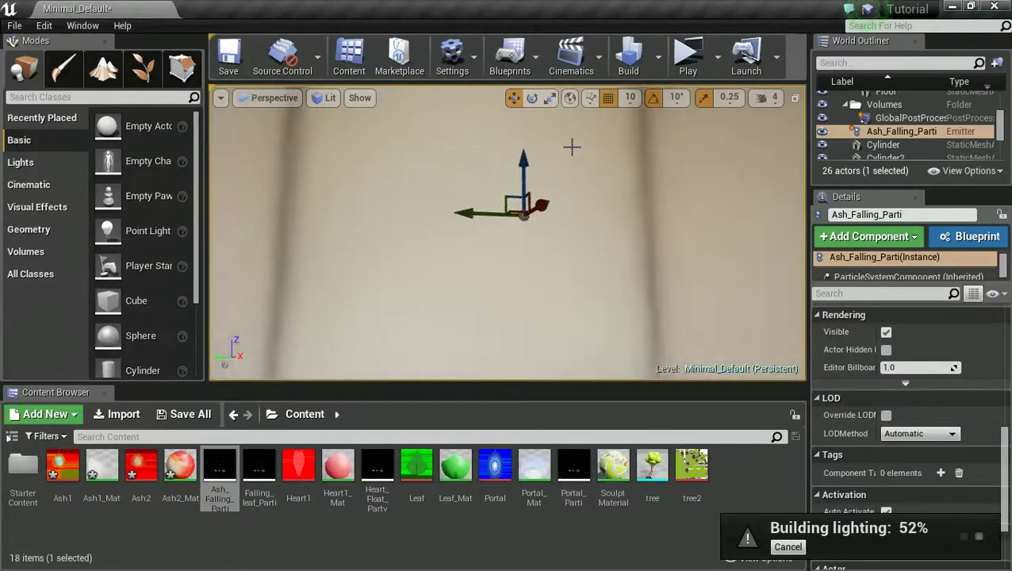
drag(565, 231, 676, 319)
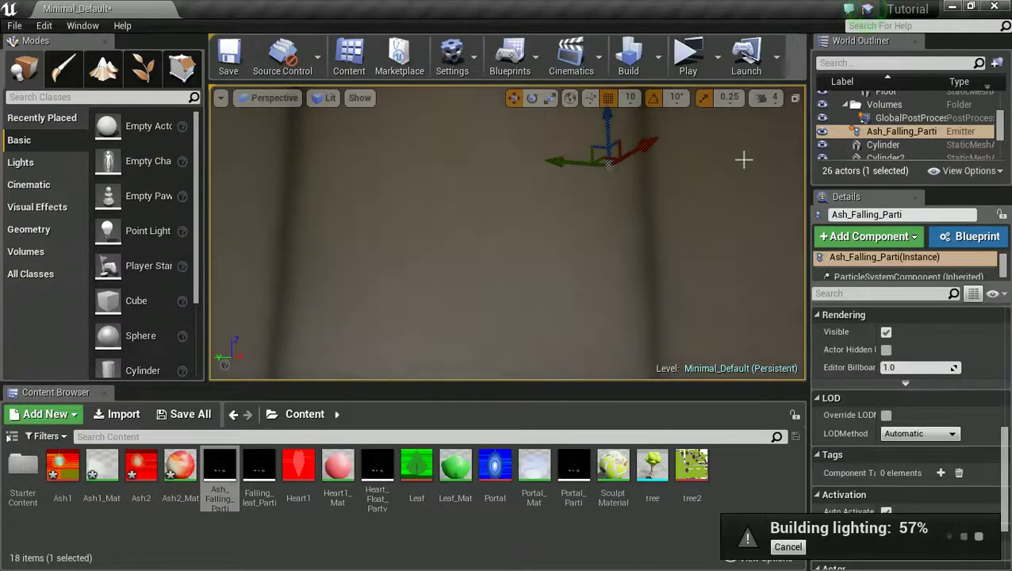
Step: Place a second Ash_Falling_Parti emitter at the center of the building in the Top view and delete the original emitter
click(795, 105)
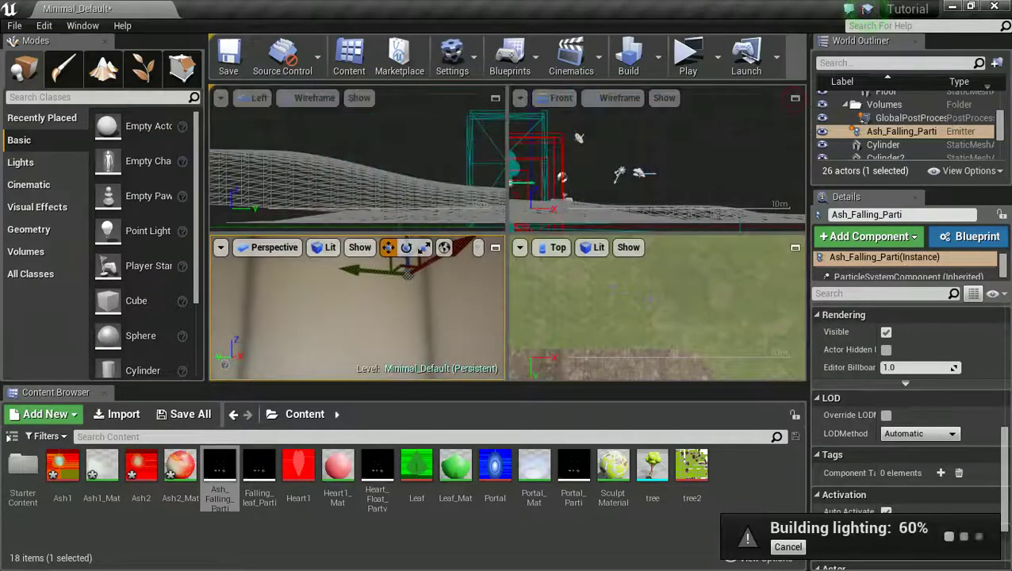
click(639, 293)
scroll(641, 293, up, 3)
scroll(640, 291, down, 3)
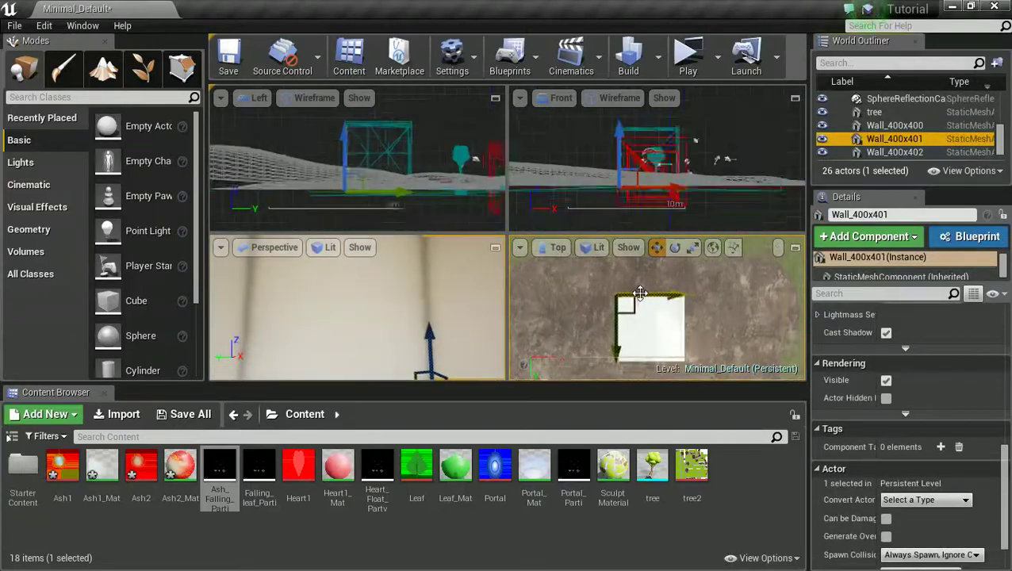
scroll(640, 291, up, 2)
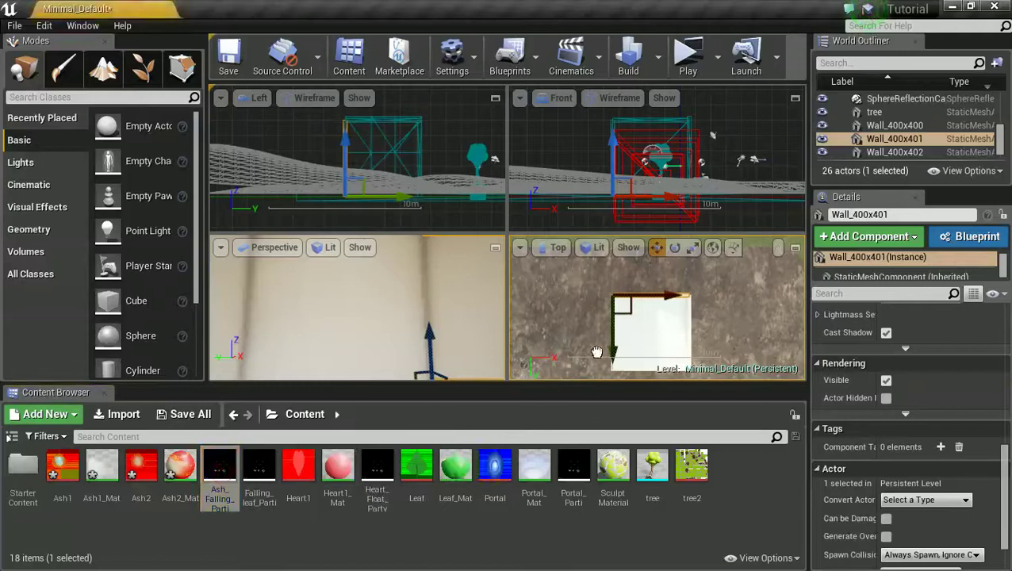
drag(647, 333, 646, 333)
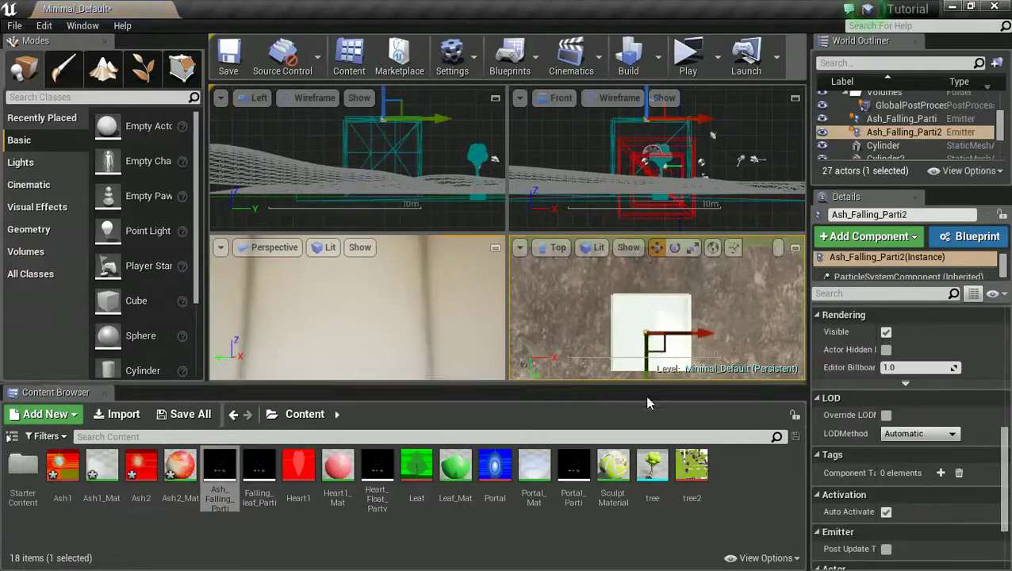
click(906, 120)
key(Delete)
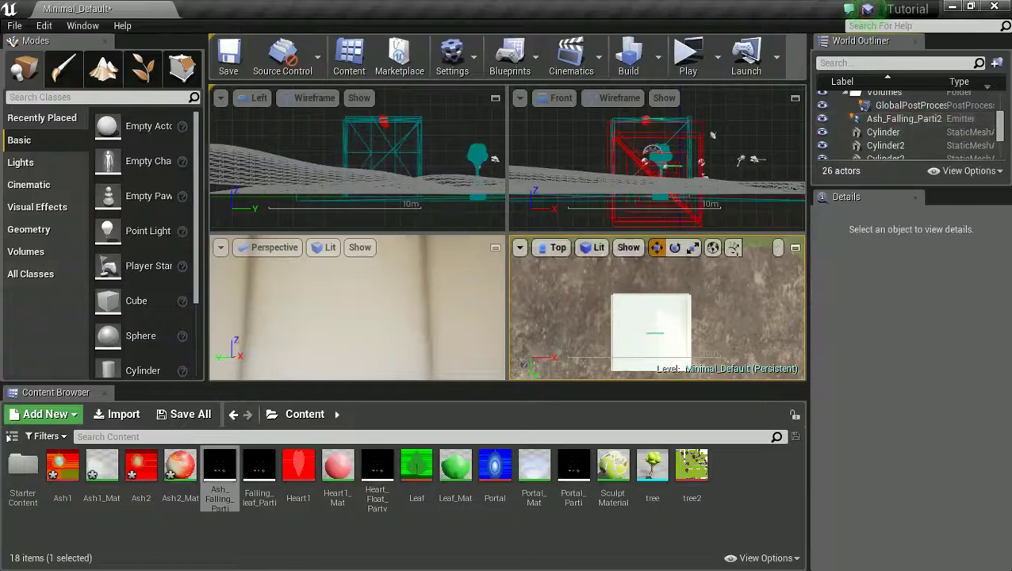
Step: Lower the Ash_Falling_Parti2 emitter from the roof to just under the ceiling inside the room and check its position from above
click(896, 119)
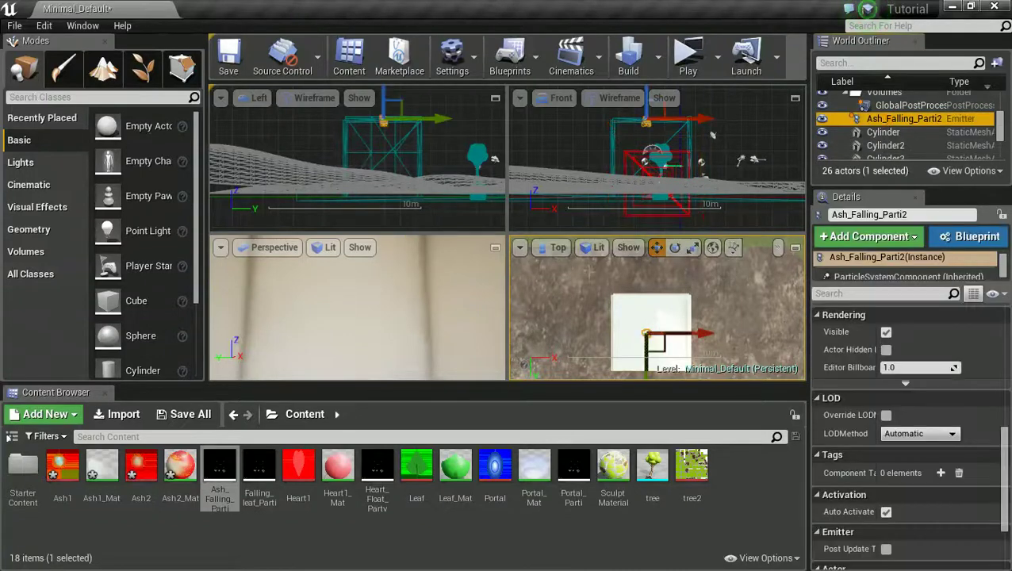
click(495, 249)
key(f)
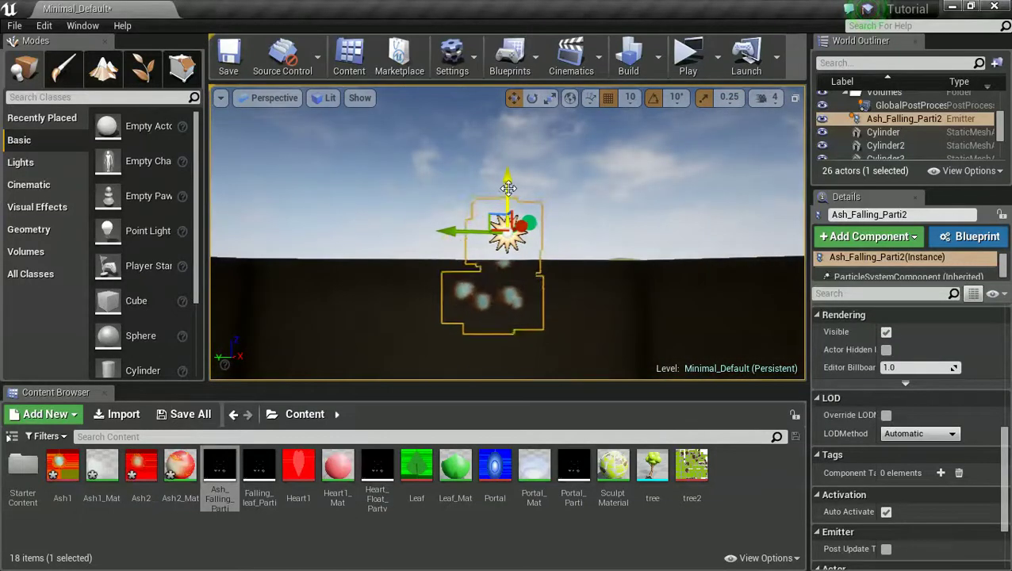
drag(508, 188, 525, 301)
key(f)
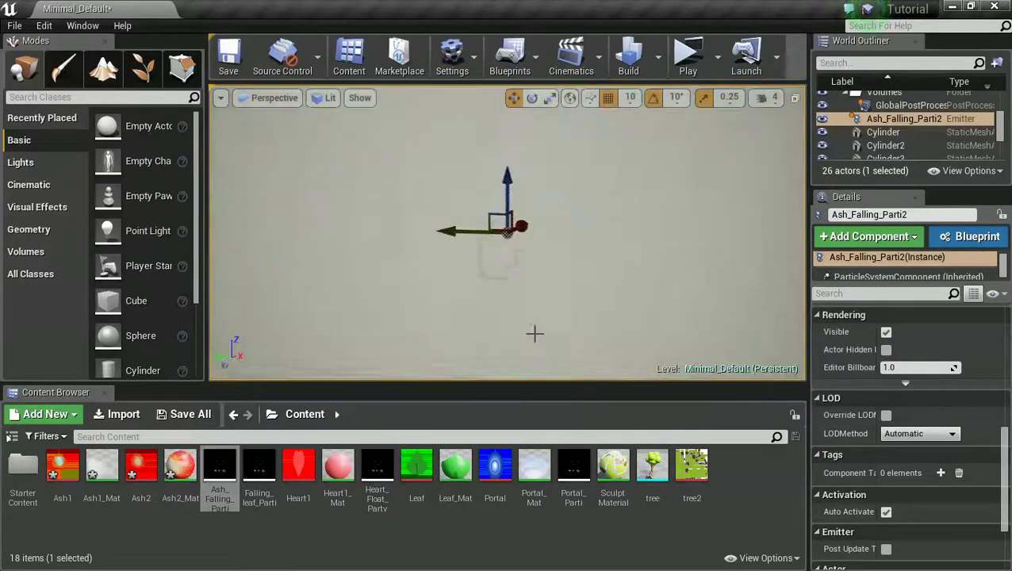
mouse_move(531, 305)
right_down()
mouse_move(563, 309)
mouse_move(558, 333)
mouse_move(557, 257)
mouse_move(572, 219)
mouse_move(528, 303)
right_up()
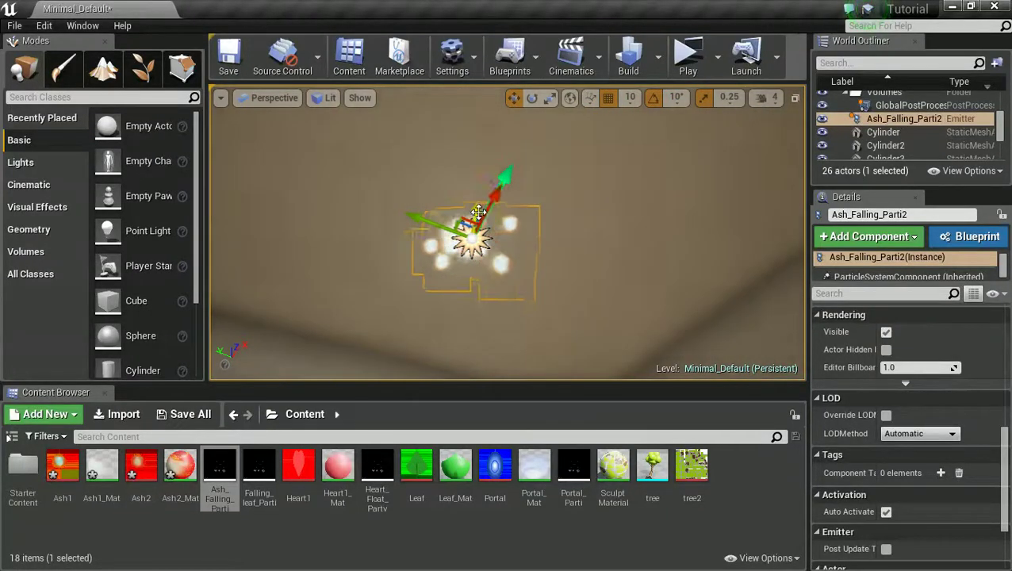
mouse_move(482, 211)
mouse_down()
mouse_move(480, 223)
mouse_move(481, 209)
mouse_up()
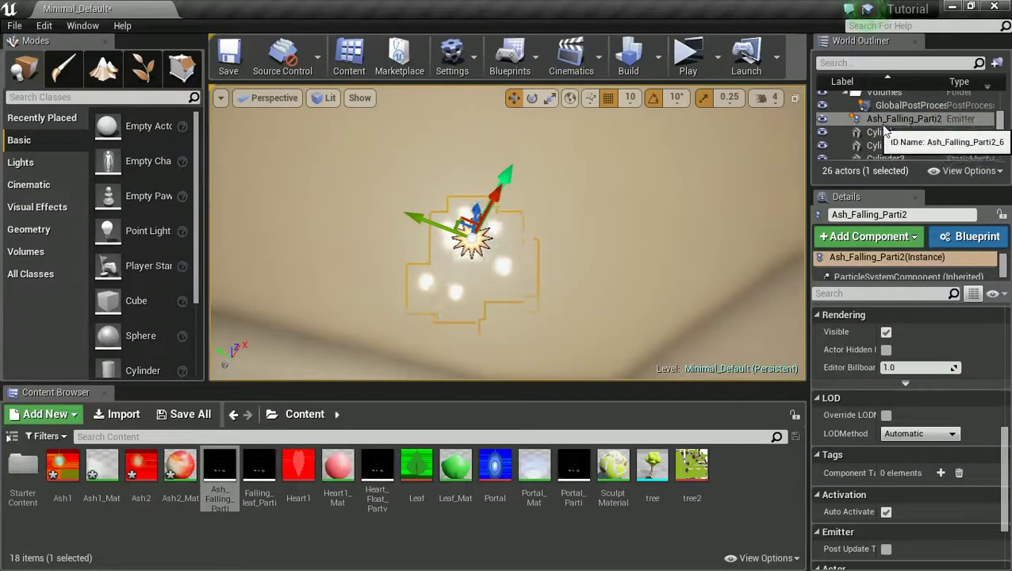
click(795, 99)
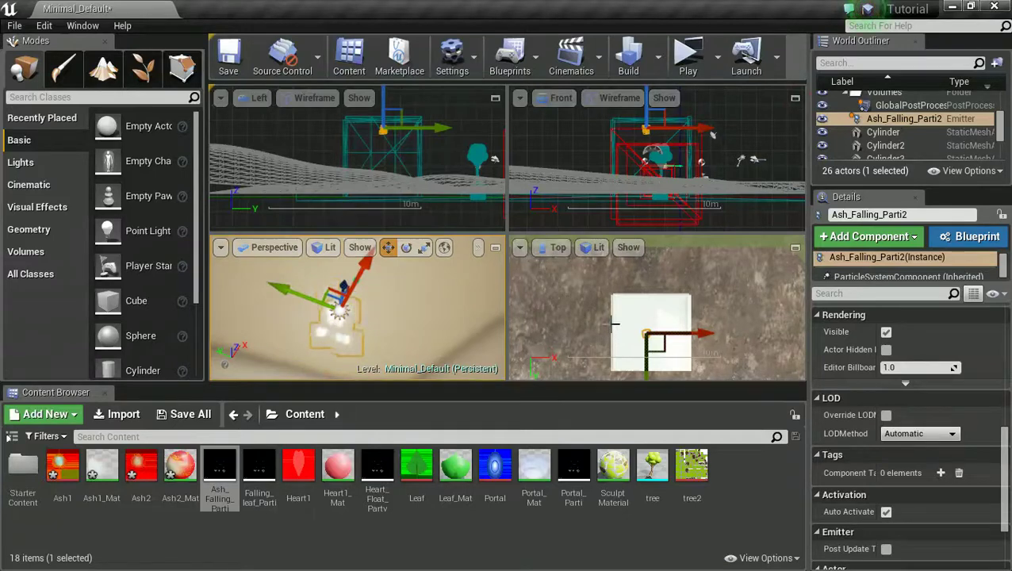
right_drag(614, 323, 595, 293)
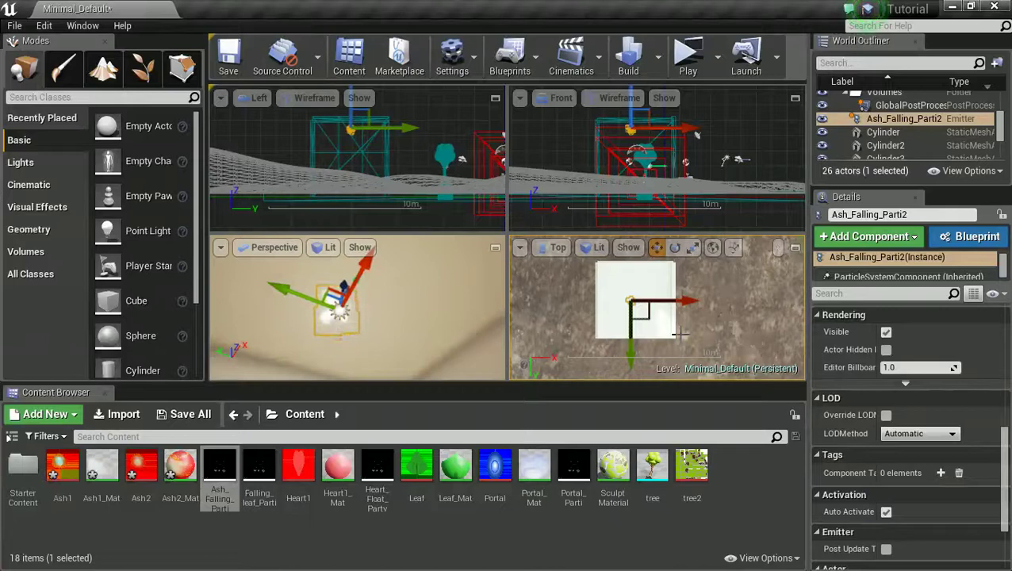
click(465, 303)
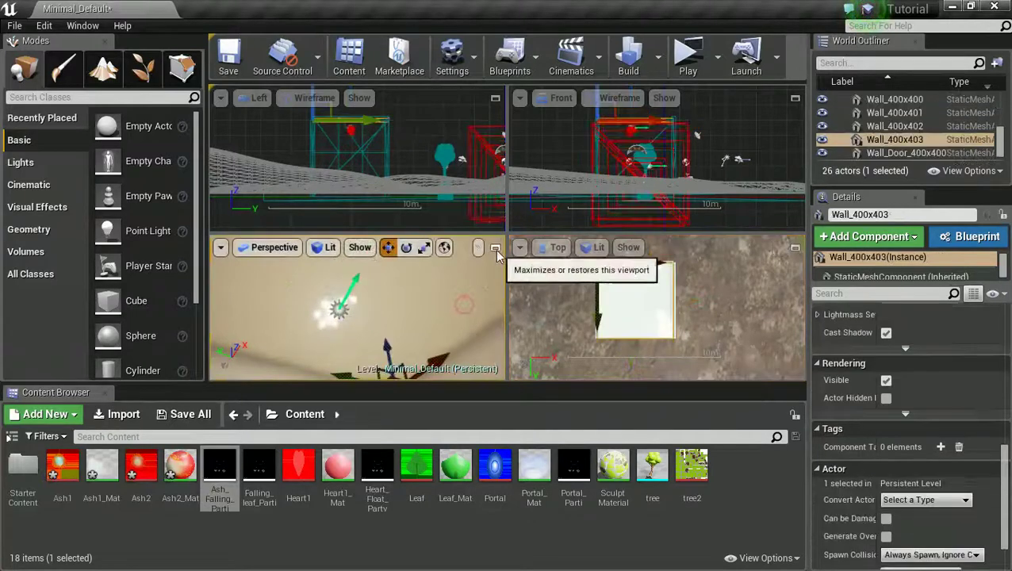
click(495, 248)
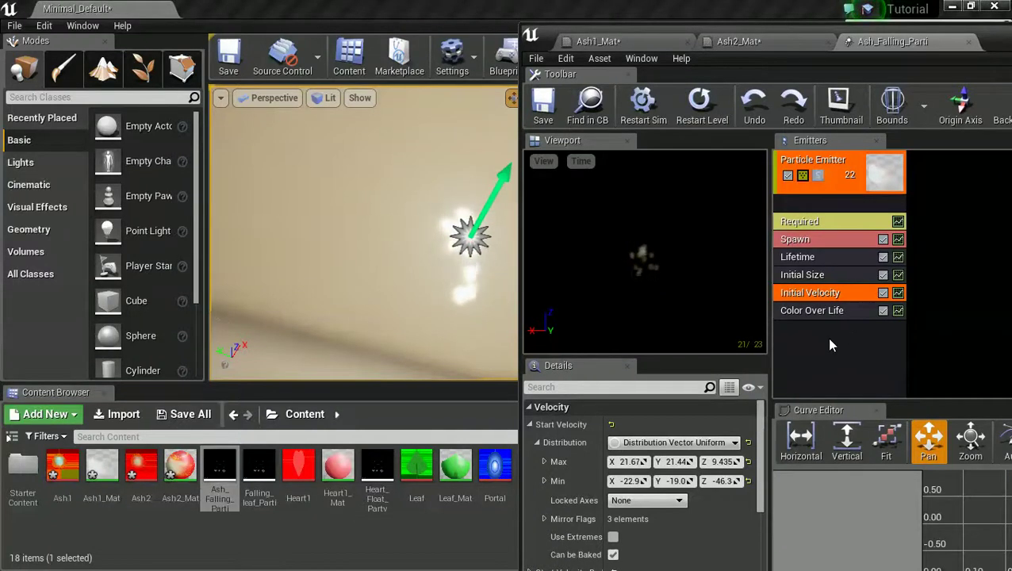
Step: Add an Initial Location module to the particle emitter of Ash_Falling_Parti
right_click(826, 349)
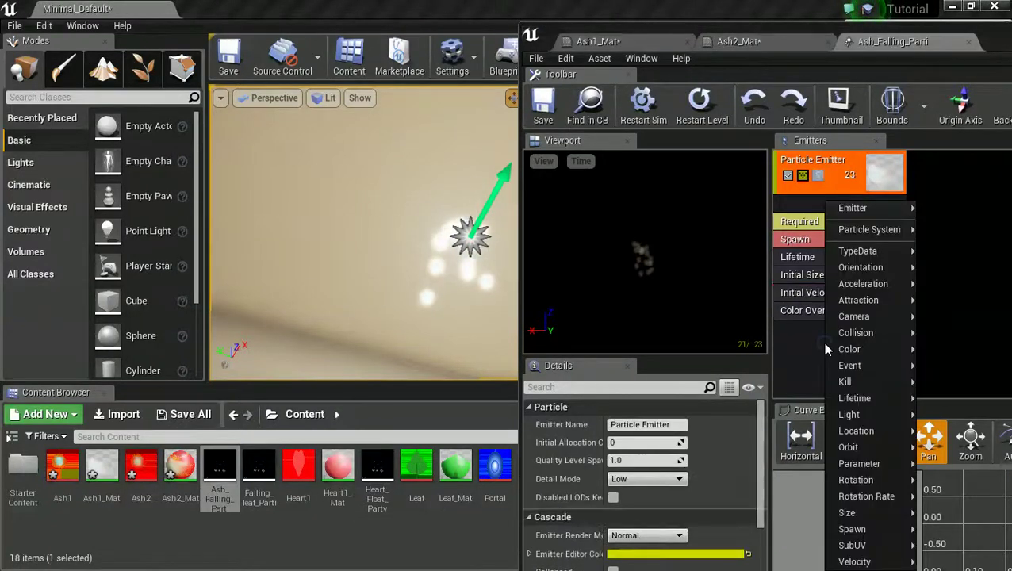
mouse_move(827, 349)
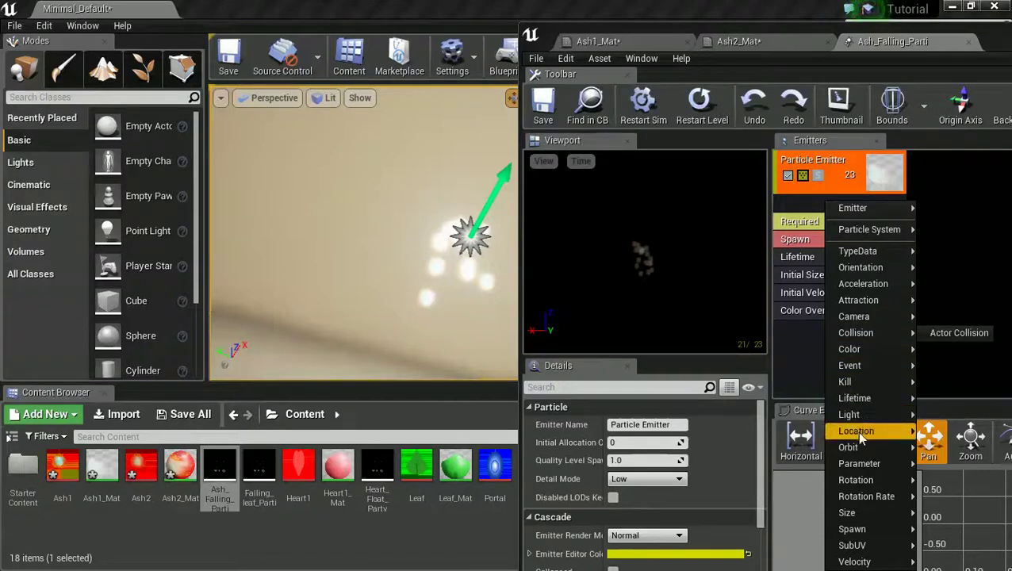
mouse_move(856, 431)
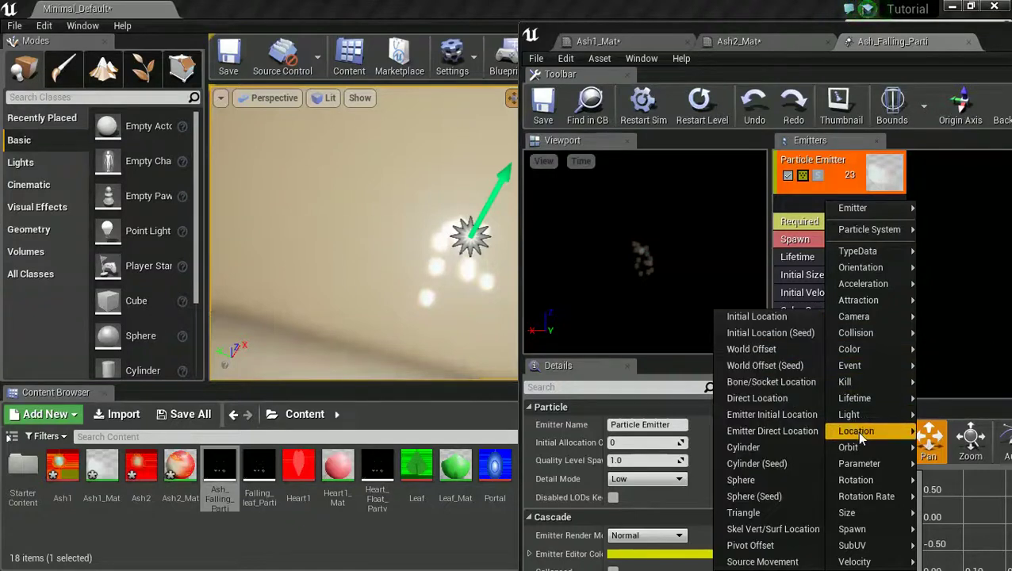
click(759, 320)
click(802, 330)
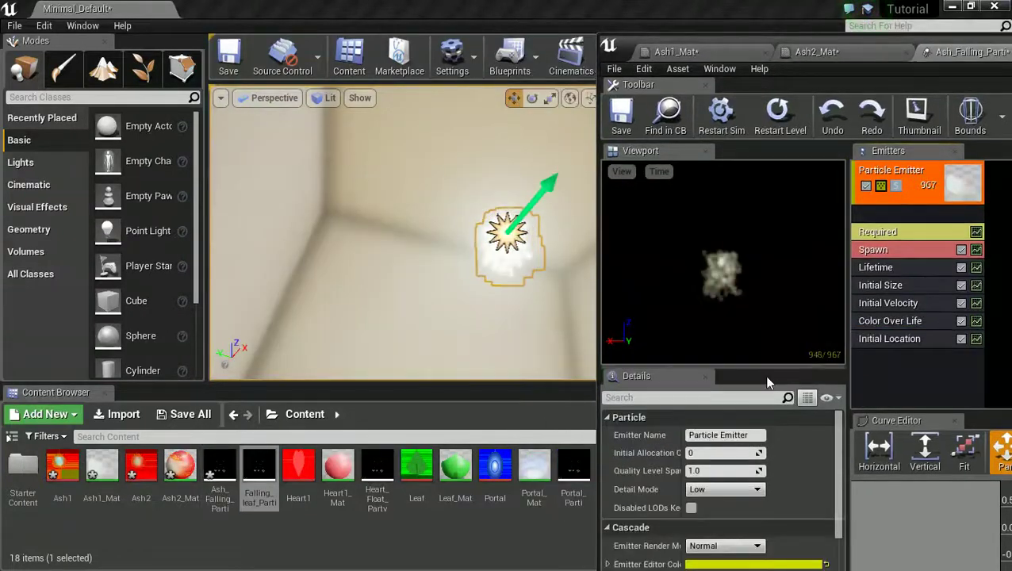
Step: Set the Initial Location module's Start Location Max X to about 224.5
click(892, 339)
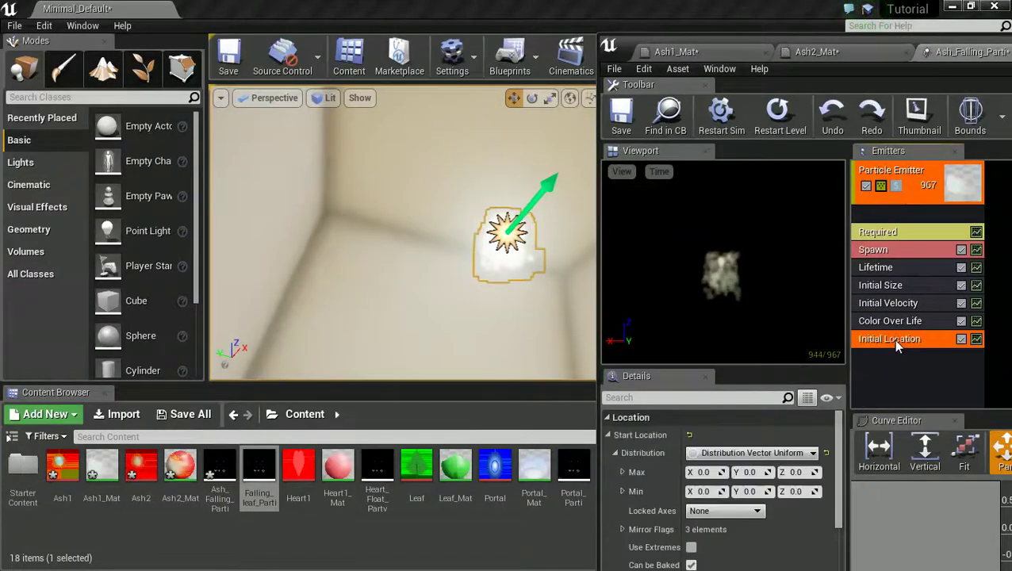
scroll(738, 441, down, 1)
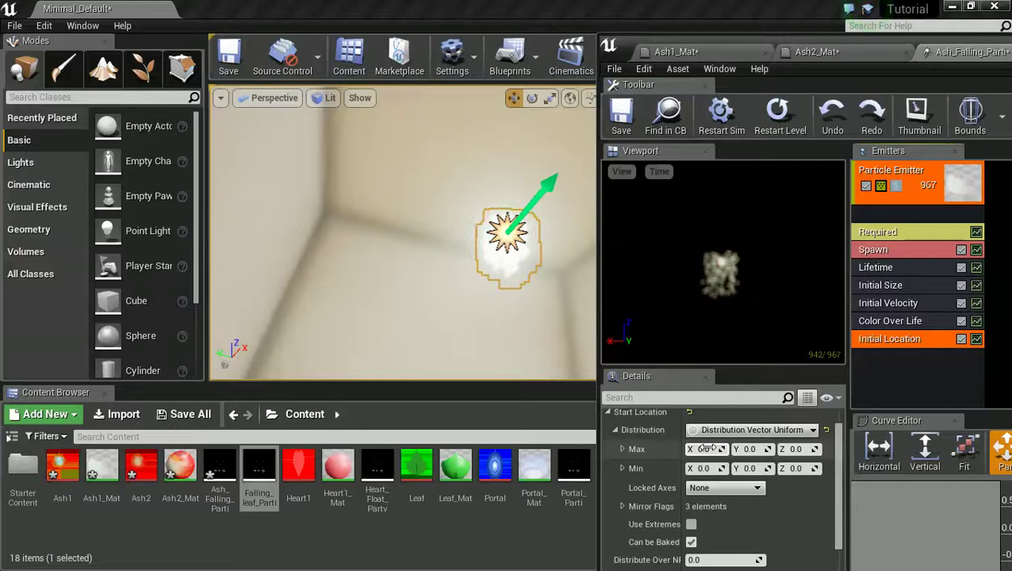
drag(711, 449, 730, 449)
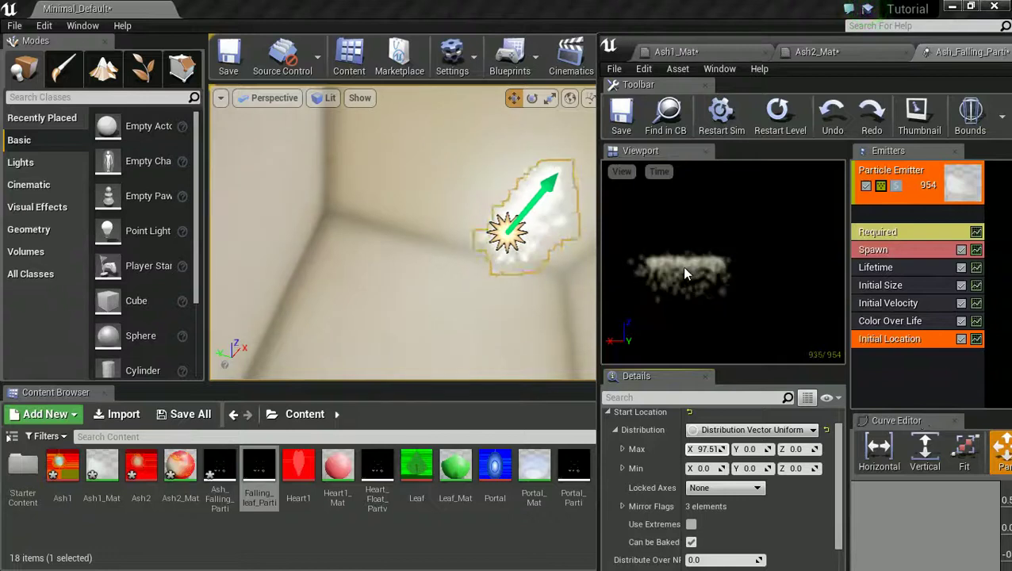
drag(712, 449, 718, 449)
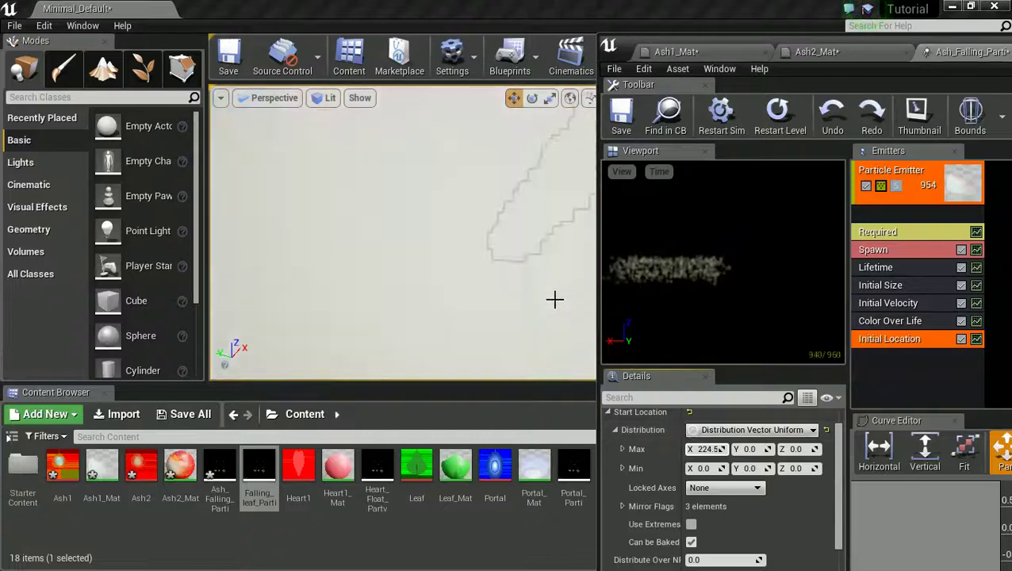
key(f)
scroll(544, 296, up, 3)
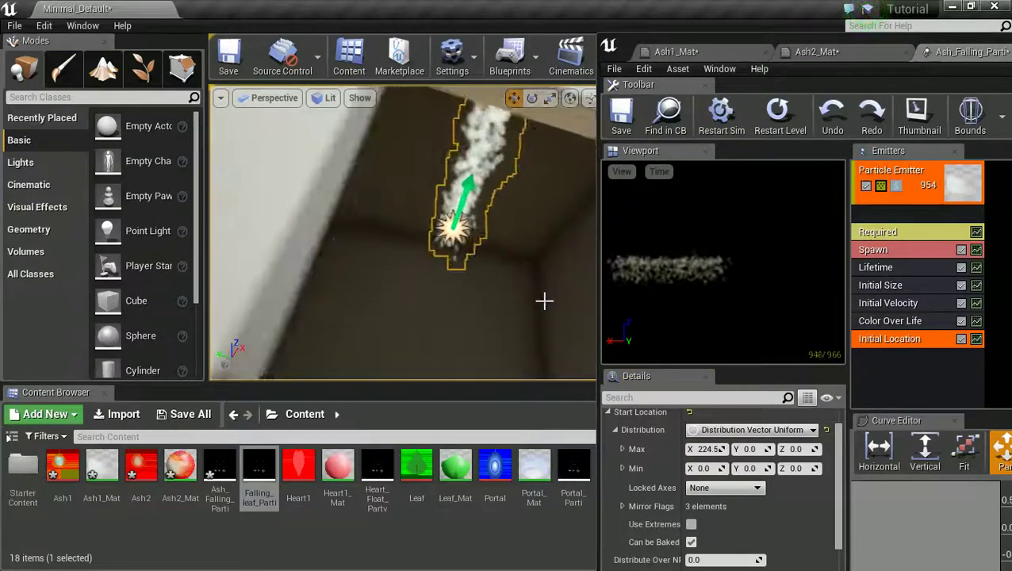
right_drag(544, 300, 554, 333)
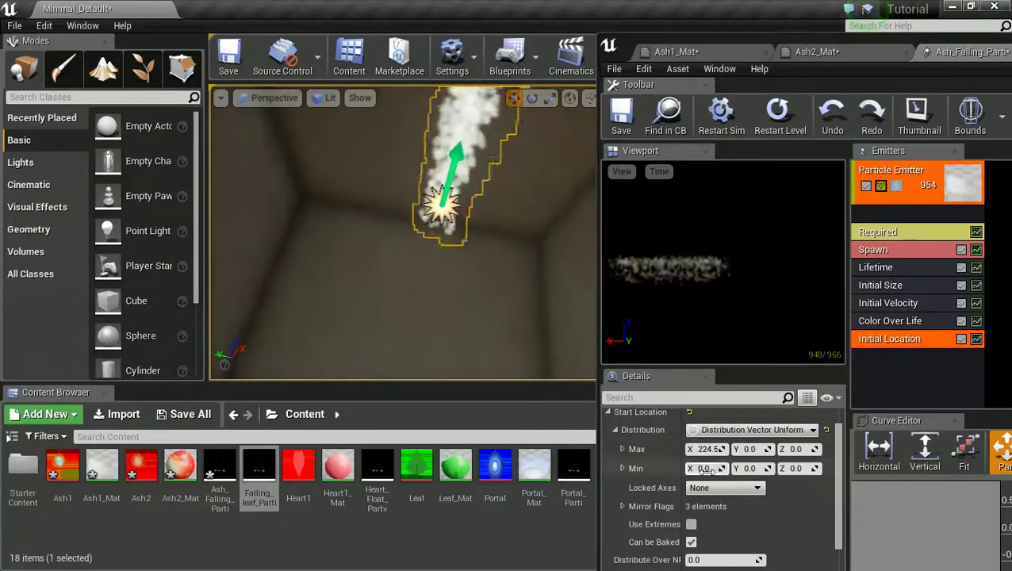
Step: Set the Start Location Min X to about -209 so the ash spawns on both sides of the emitter
drag(706, 468, 699, 471)
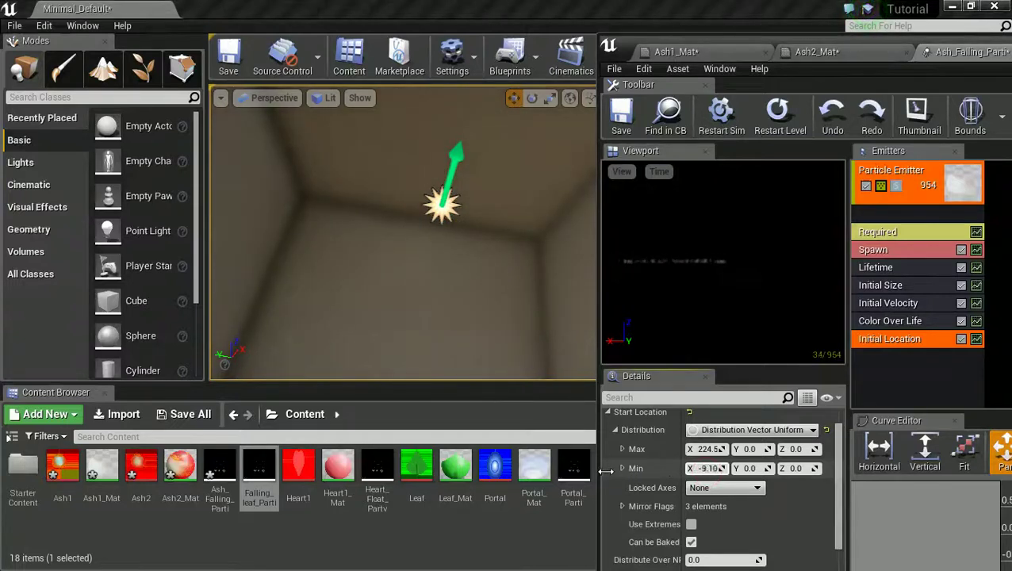
drag(706, 469, 694, 468)
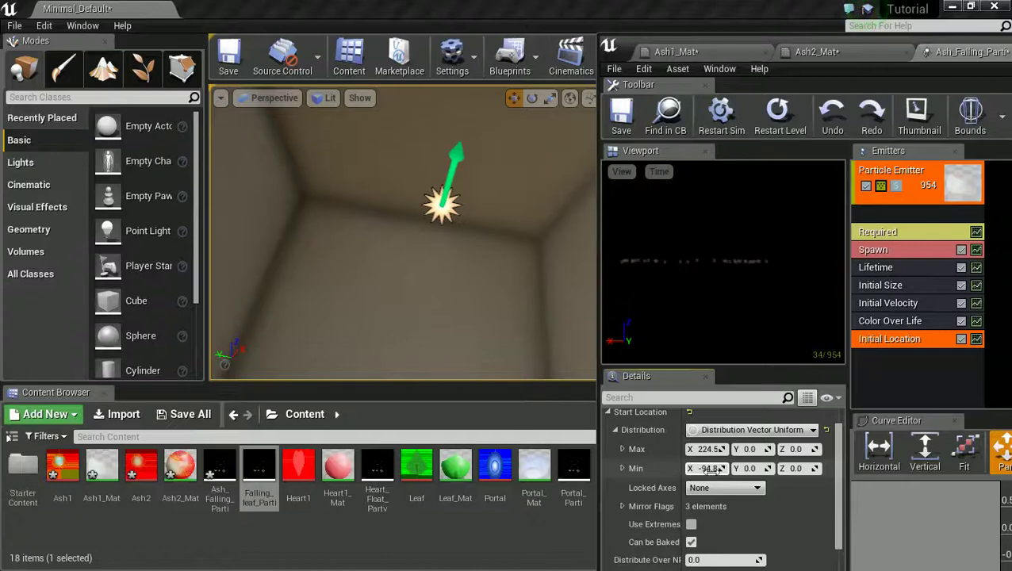
scroll(530, 267, down, 3)
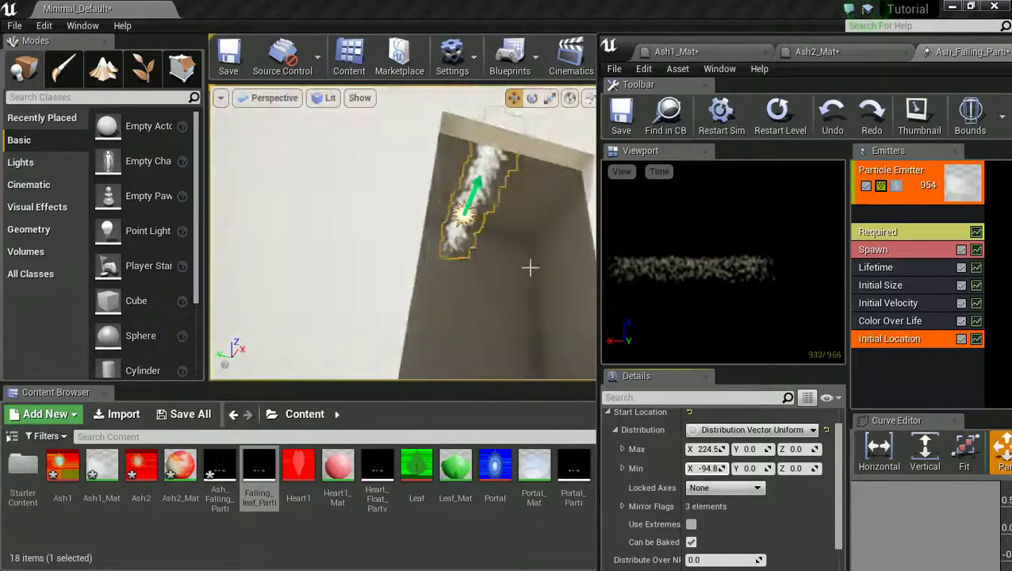
scroll(531, 268, up, 3)
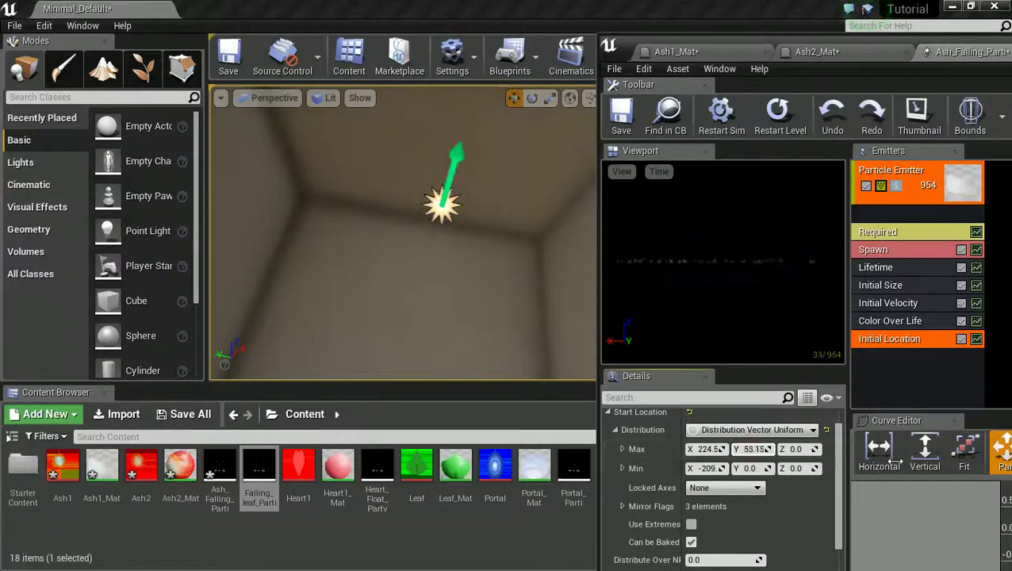
Step: Set the Start Location Y to about 245.0 for Max and -229 for Min, and Z to 0.47 for Max and -0.68 for Min
drag(745, 449, 854, 445)
drag(756, 469, 715, 472)
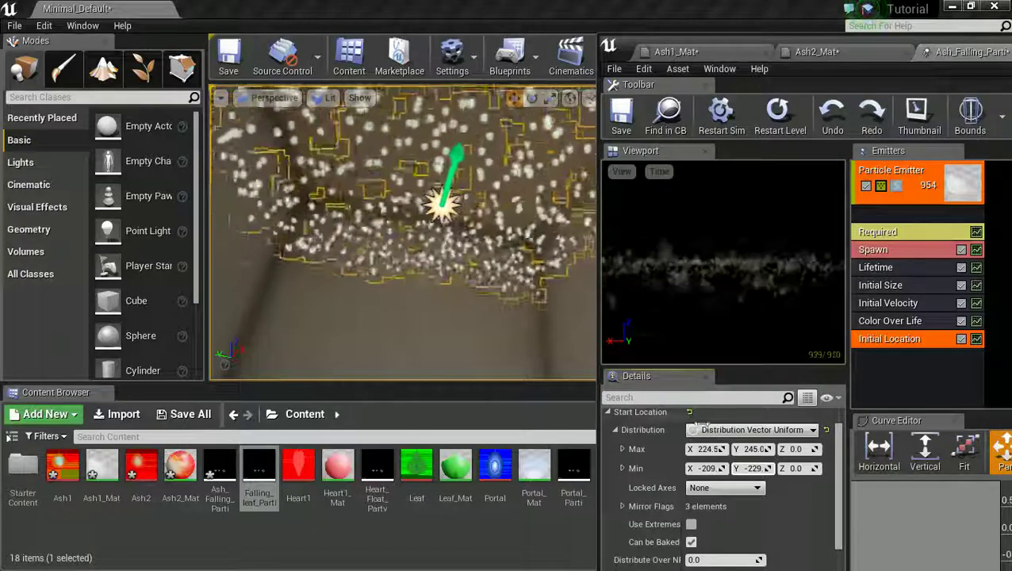
drag(811, 468, 798, 468)
drag(803, 450, 813, 450)
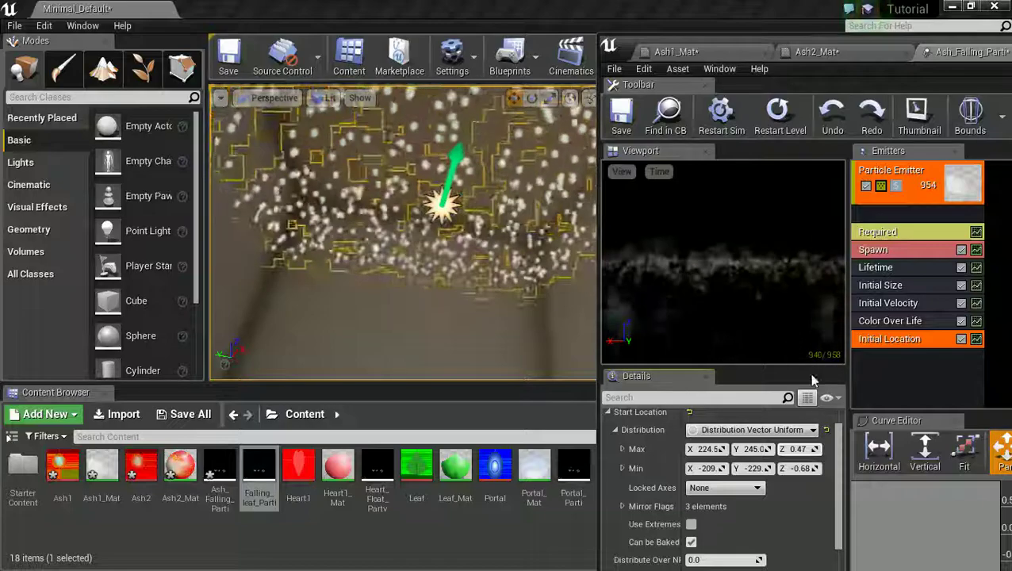
right_drag(528, 244, 585, 280)
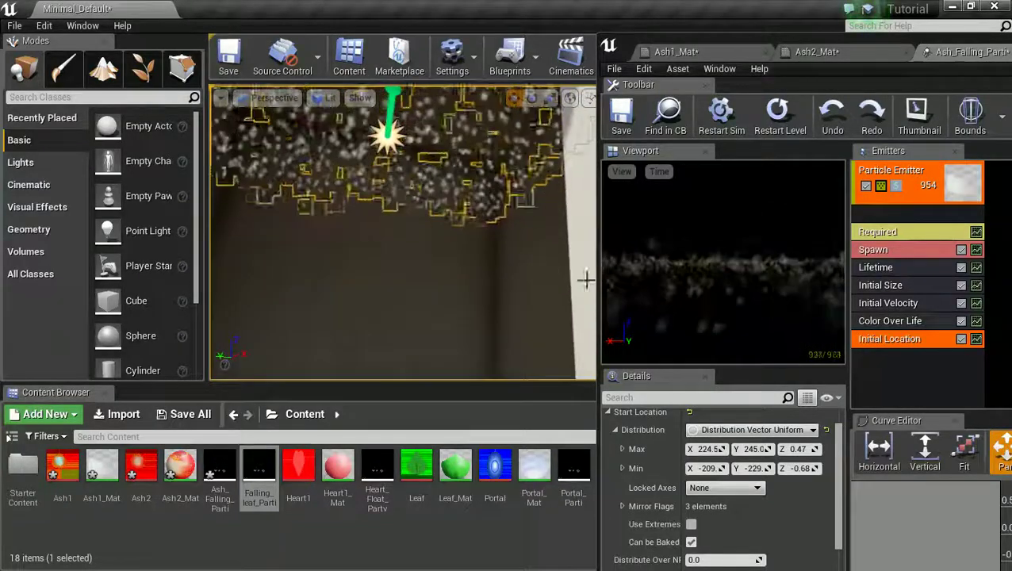
Step: Add an Actor Collision module to the particle emitter and open its collision properties
right_click(866, 371)
mouse_move(899, 139)
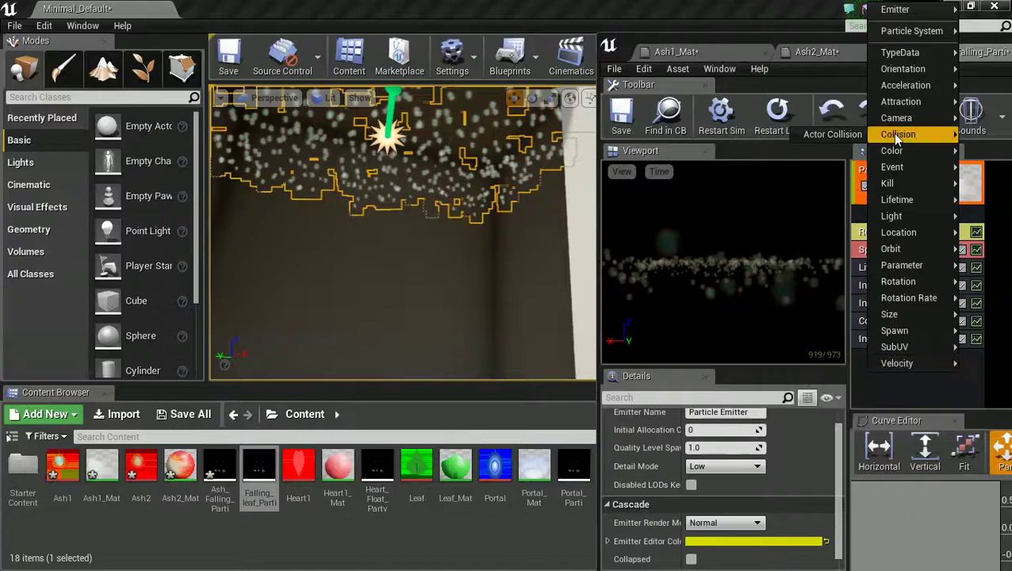
click(856, 134)
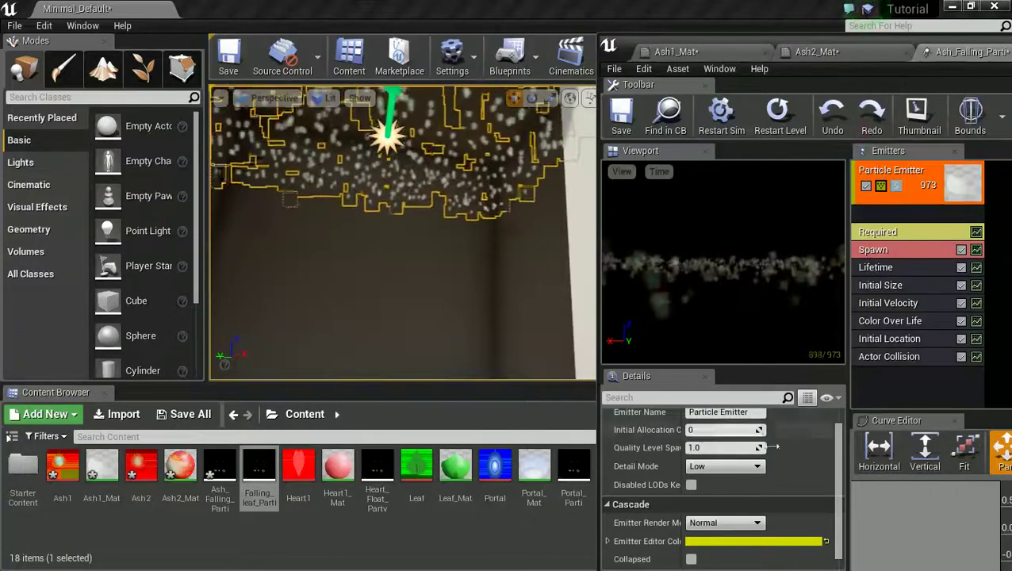
click(878, 358)
scroll(749, 468, up, 1)
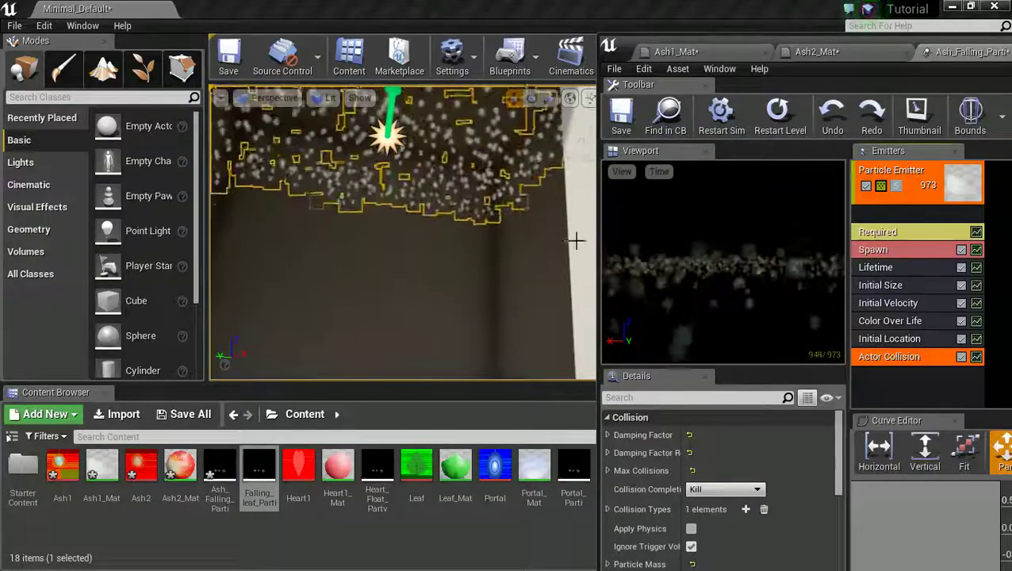
click(498, 225)
right_drag(496, 221, 481, 220)
drag(480, 223, 495, 220)
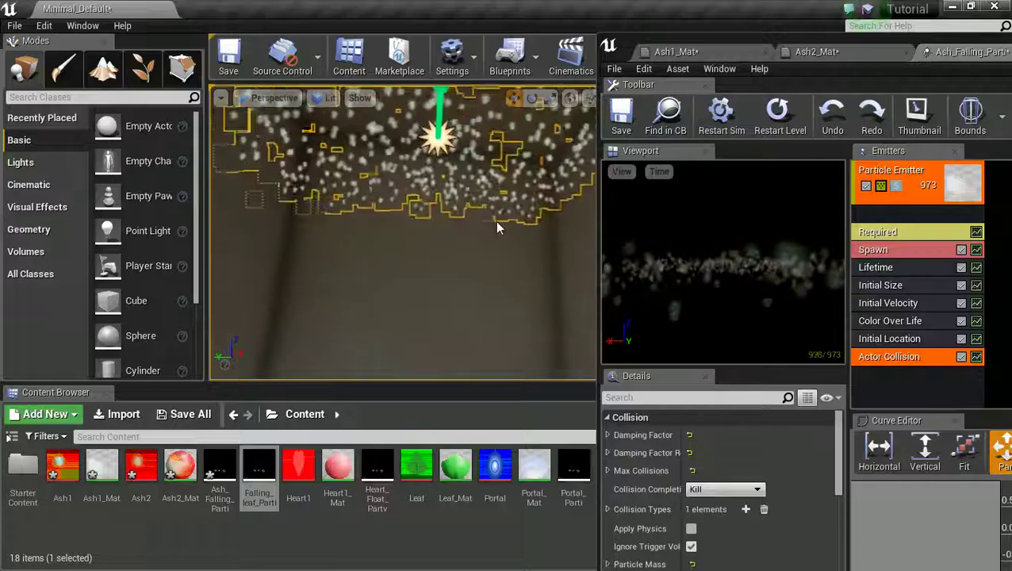
Step: Set the Lifetime module's Min to about 27.3 and Max to about 44.95
click(875, 268)
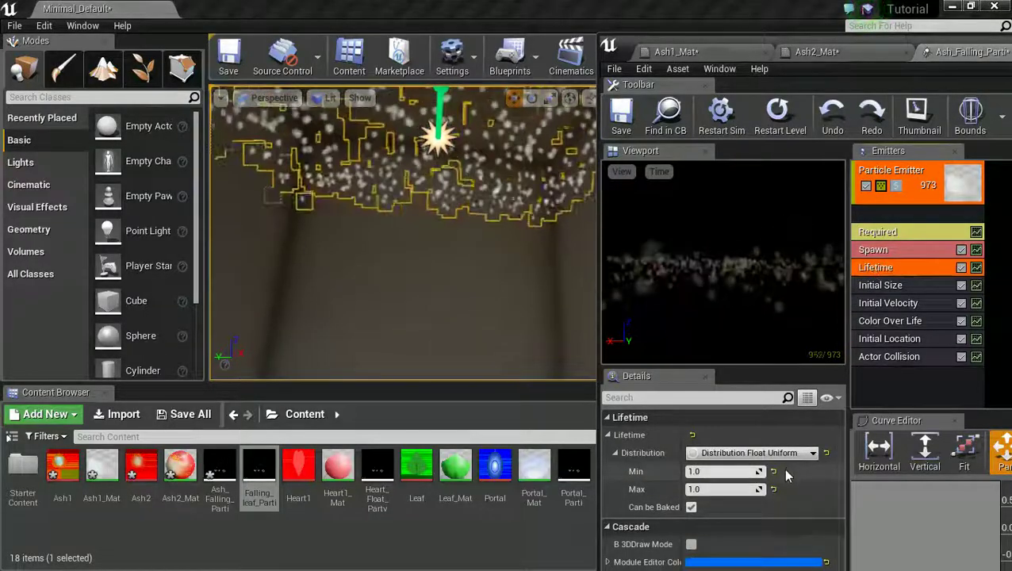
drag(720, 490, 834, 489)
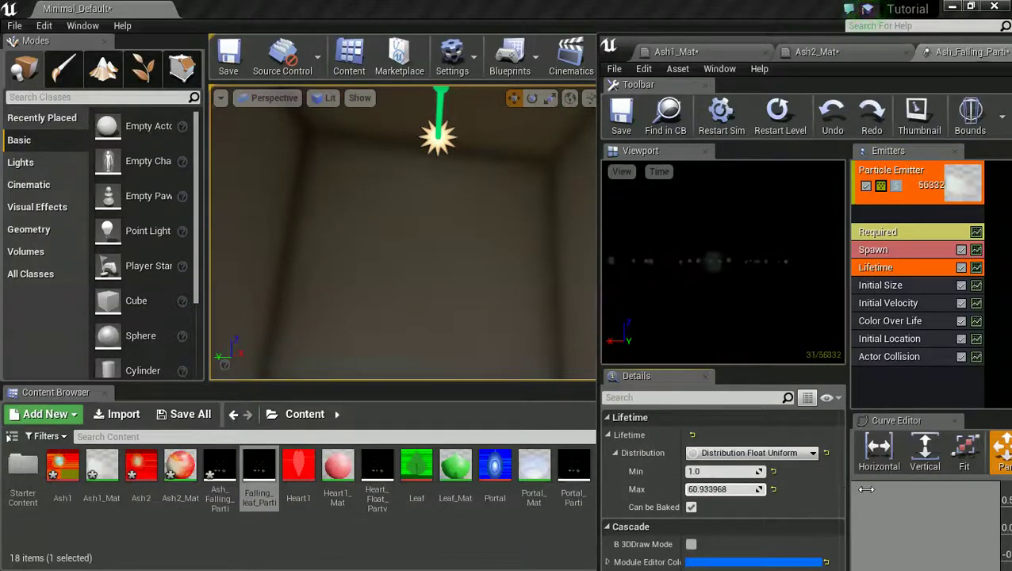
drag(859, 490, 857, 490)
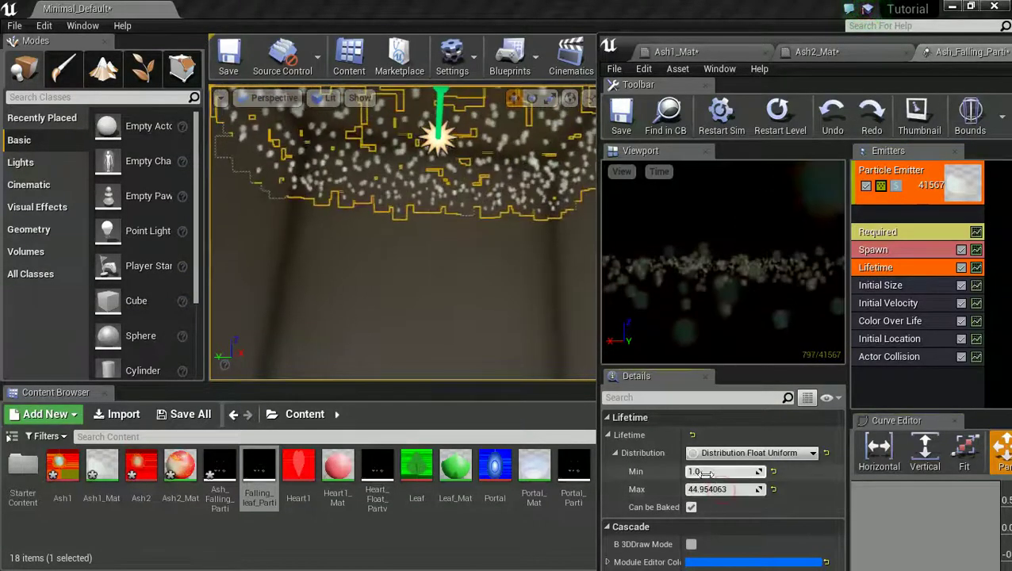
drag(703, 471, 795, 458)
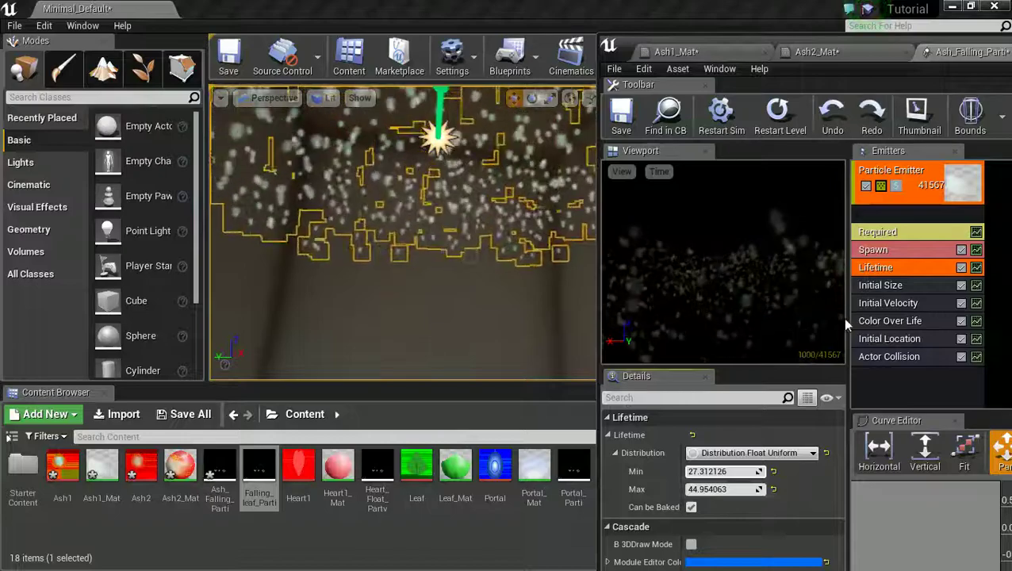
Step: Set the Initial Velocity module's Start Velocity Min Z to about -35.9 and check the fall inside the building
click(887, 304)
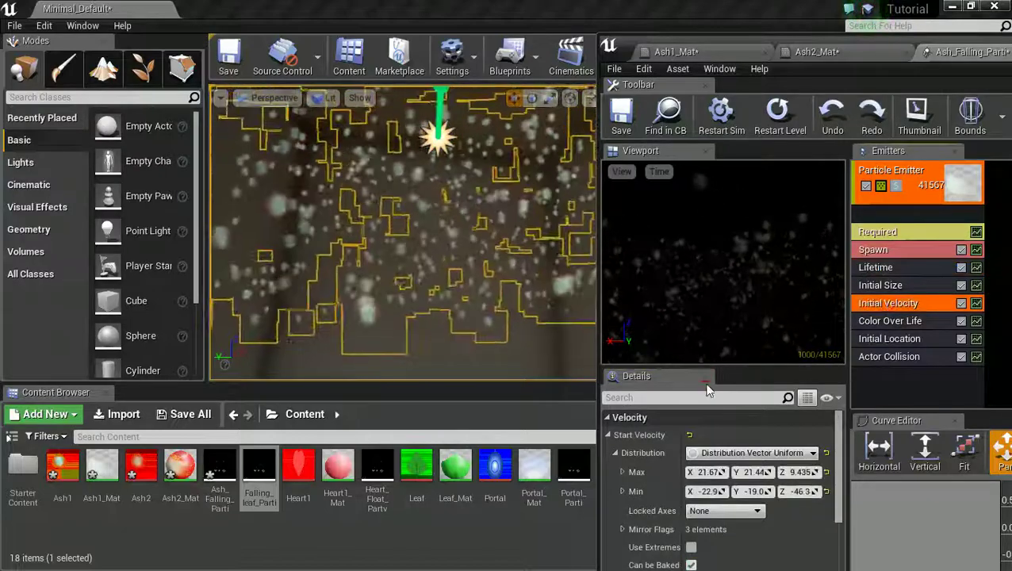
drag(789, 497, 784, 494)
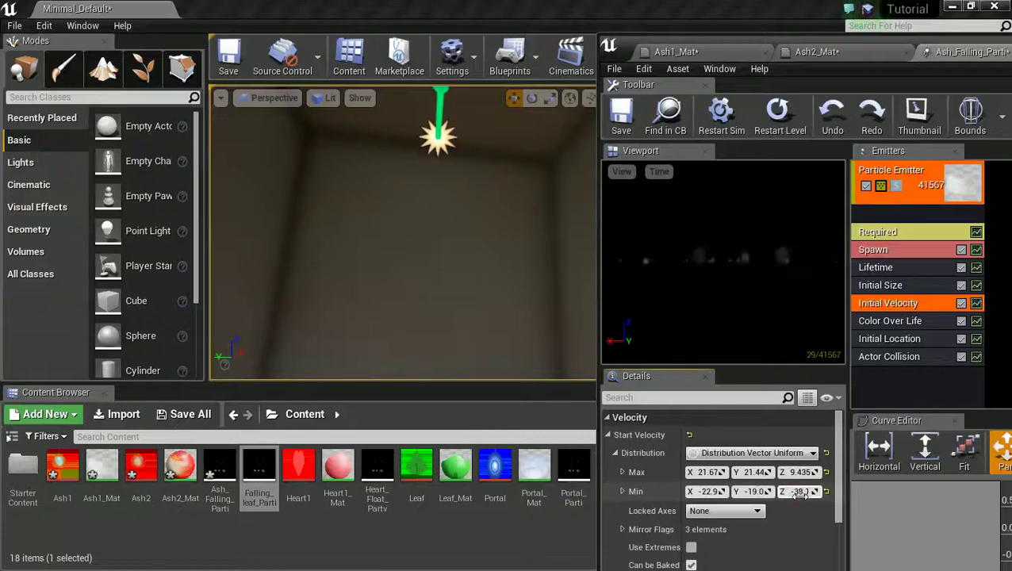
scroll(504, 325, down, 4)
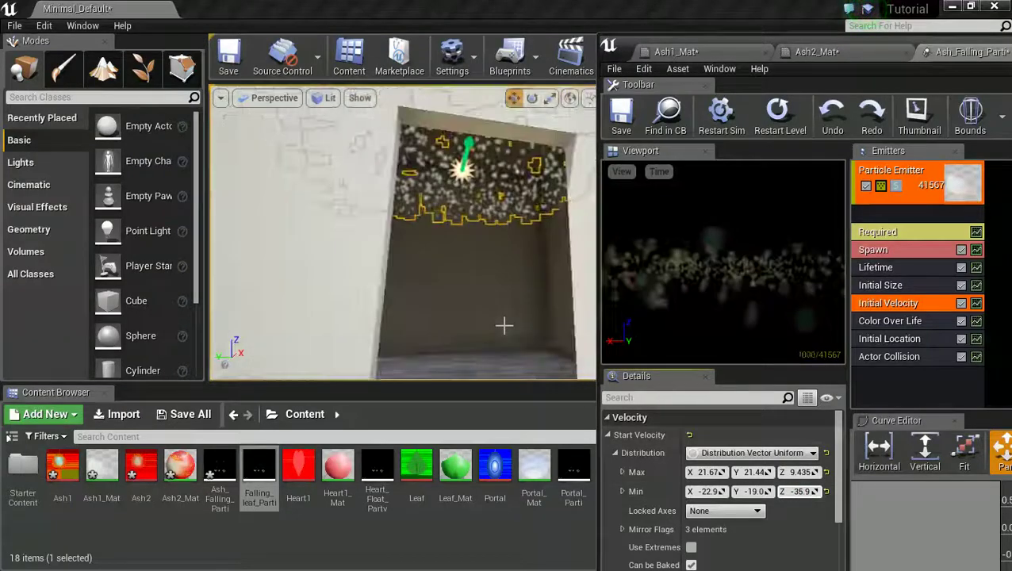
scroll(501, 327, up, 2)
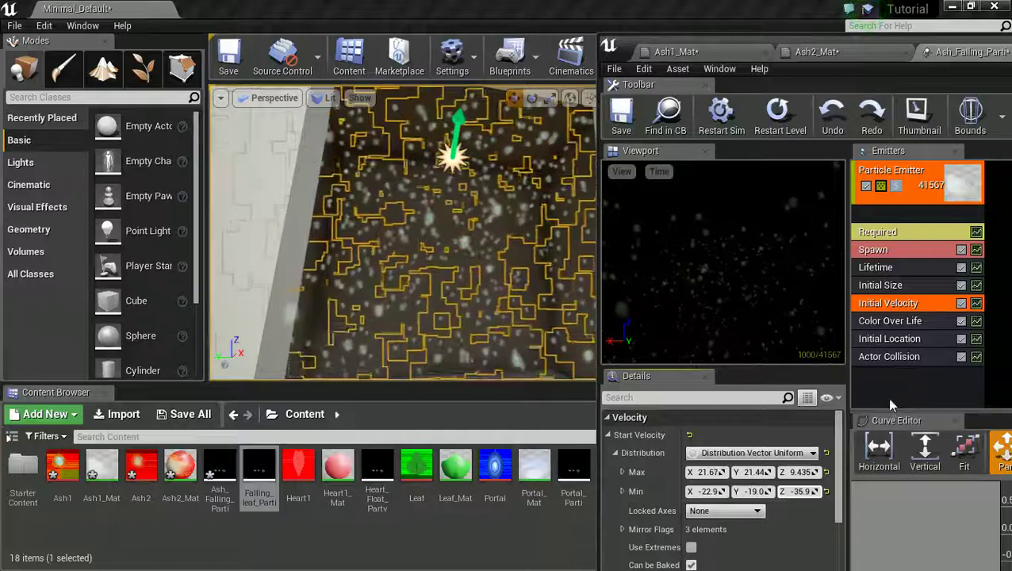
Step: Set the Initial Size module's Start Size to 15 for Max and 8 for Min on all axes
click(888, 285)
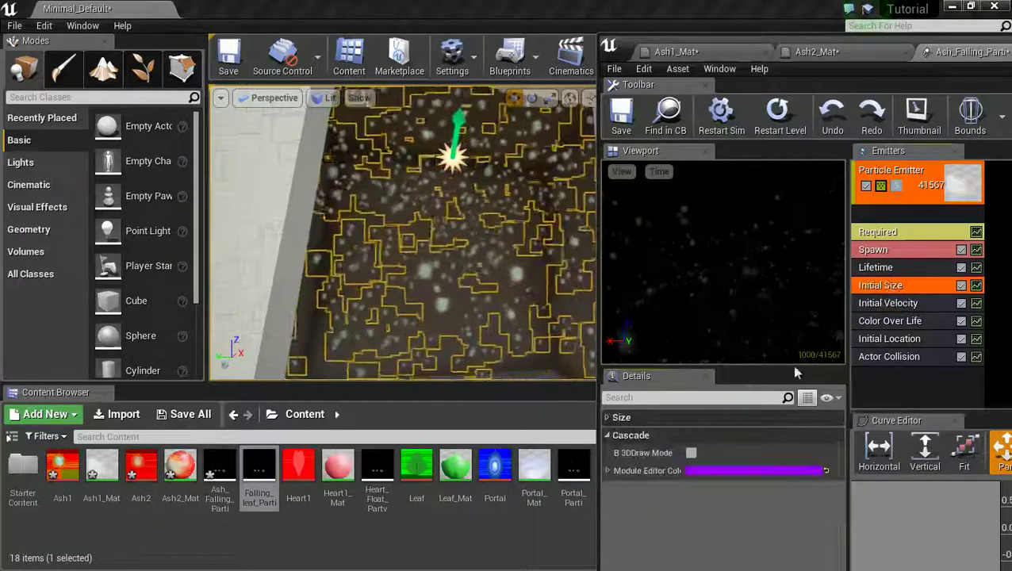
click(614, 420)
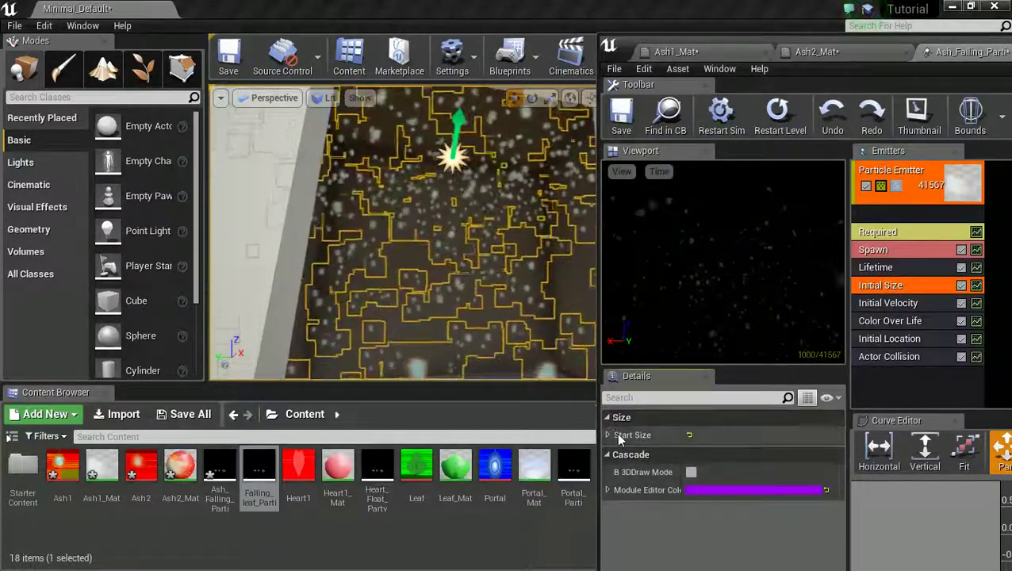
click(607, 435)
click(614, 453)
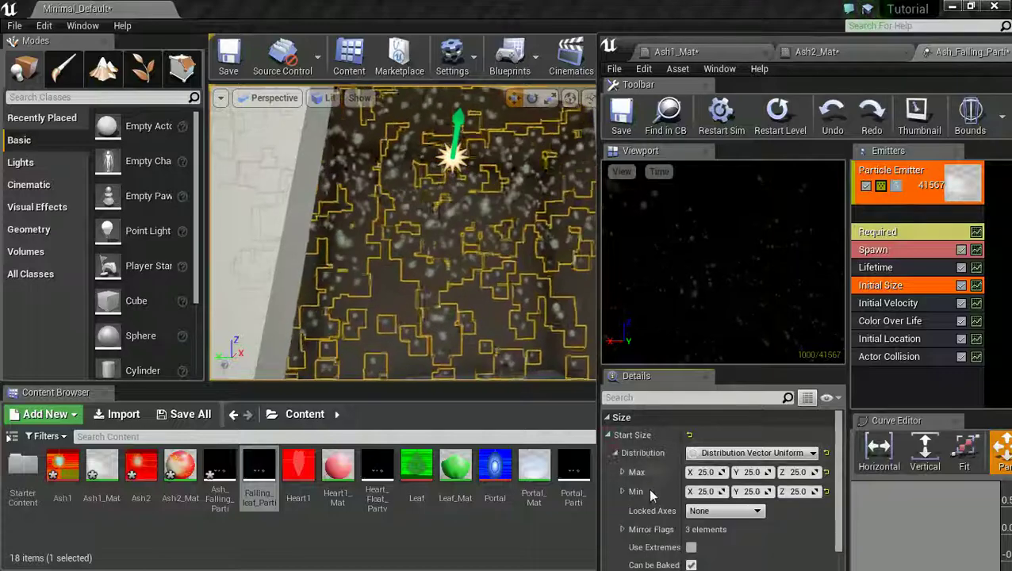
click(706, 474)
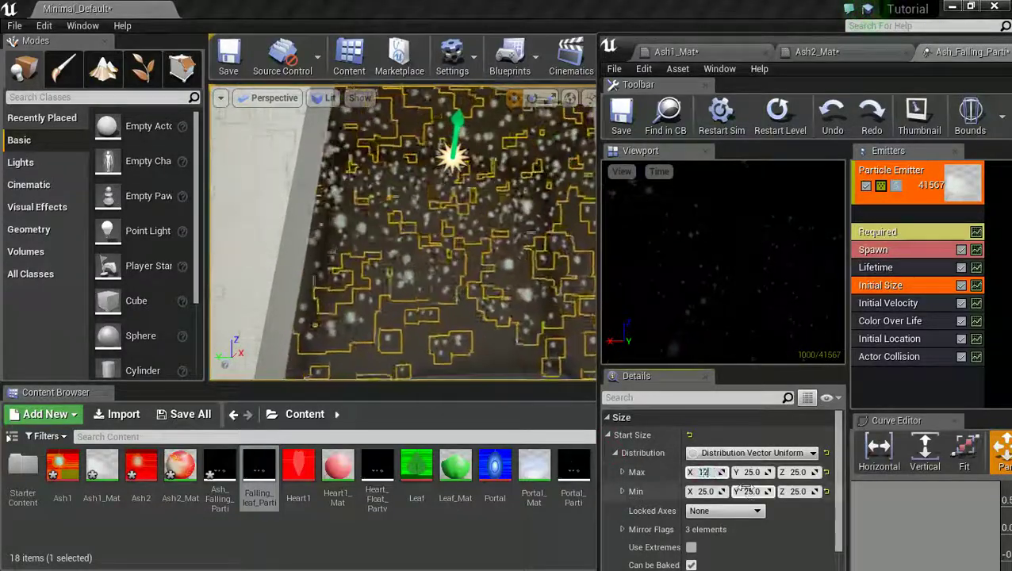
text(12)
key(Tab)
text(12)
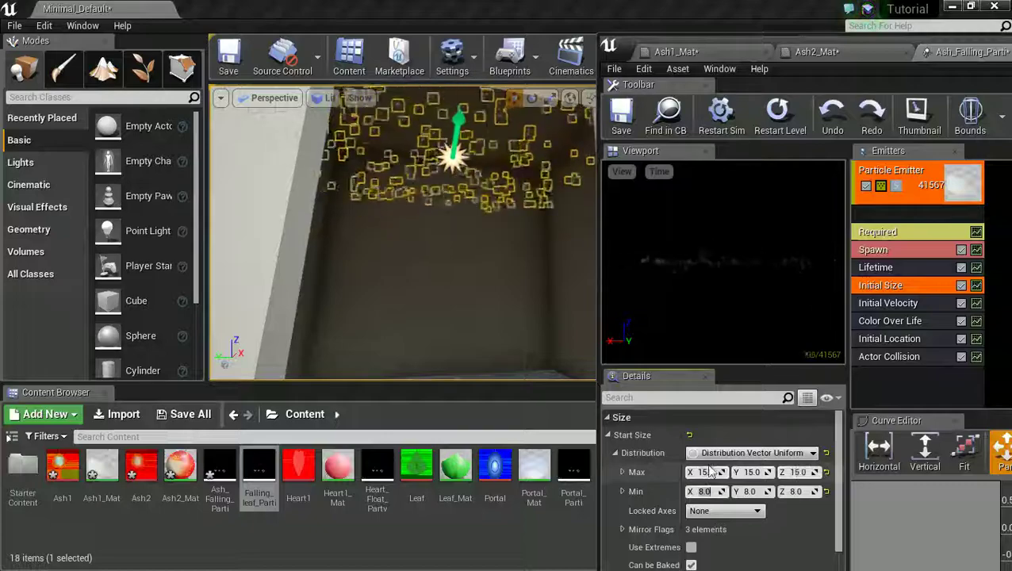
scroll(531, 303, up, 3)
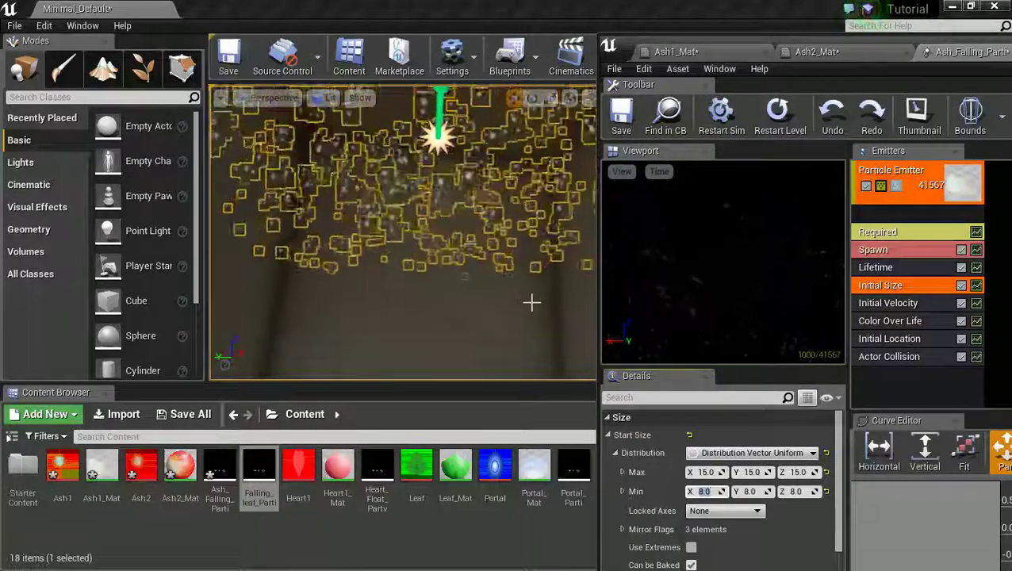
Step: Reduce the Start Size Max values to 10
click(703, 475)
text(10)
key(Tab)
text(1)
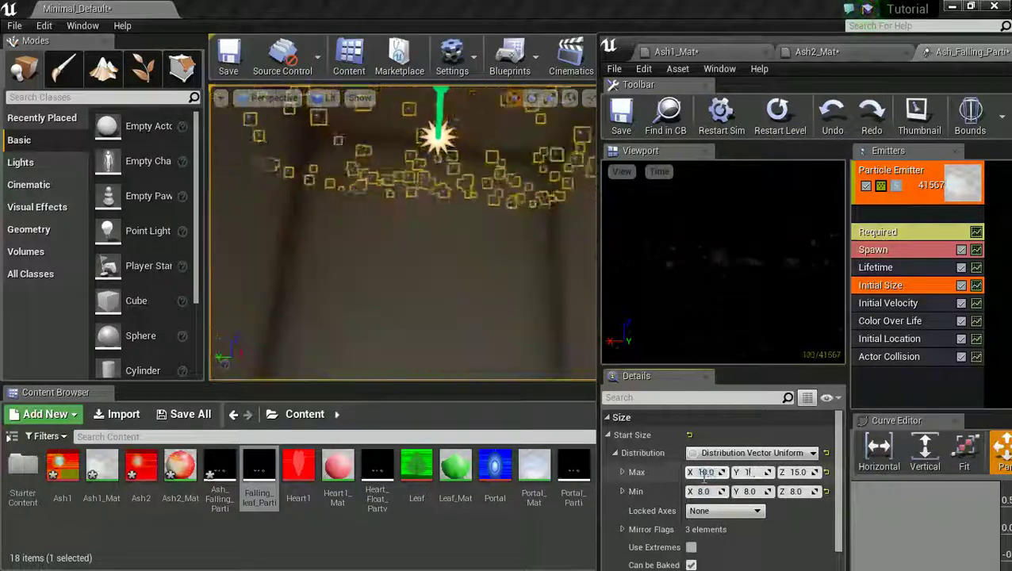
Step: Add an Initial Rotation Rate module to the particle emitter
click(886, 398)
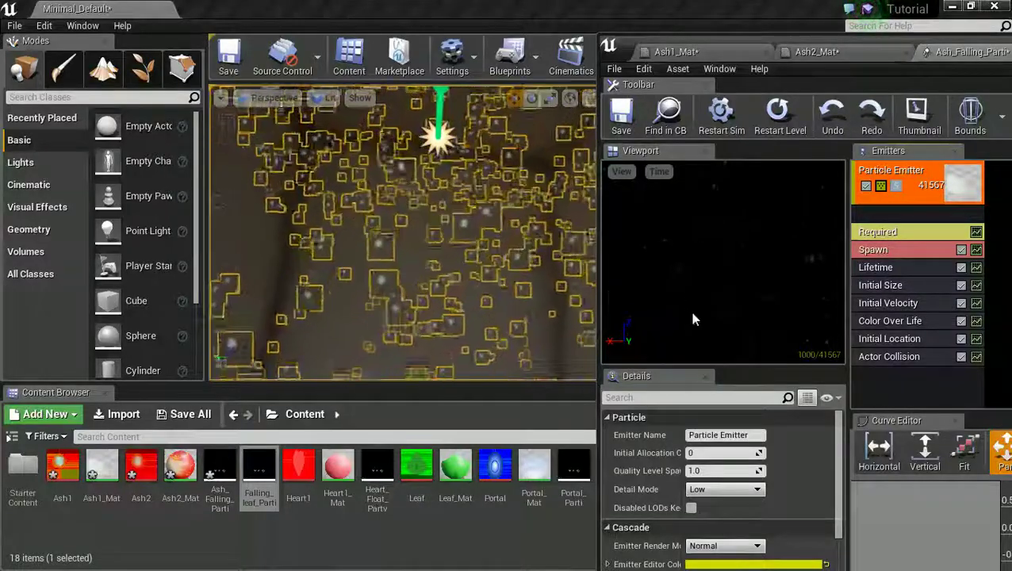
right_click(872, 384)
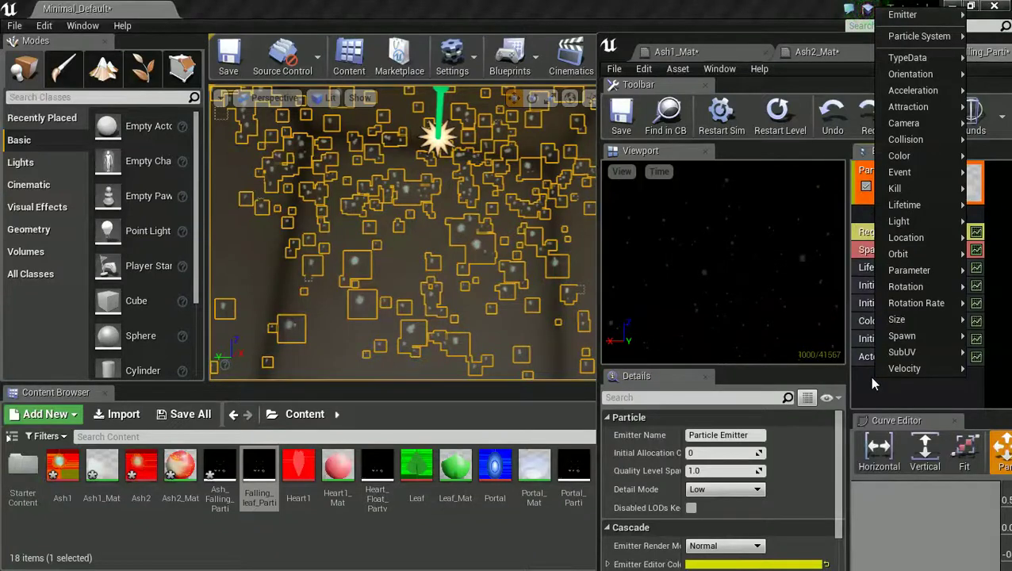
mouse_move(906, 302)
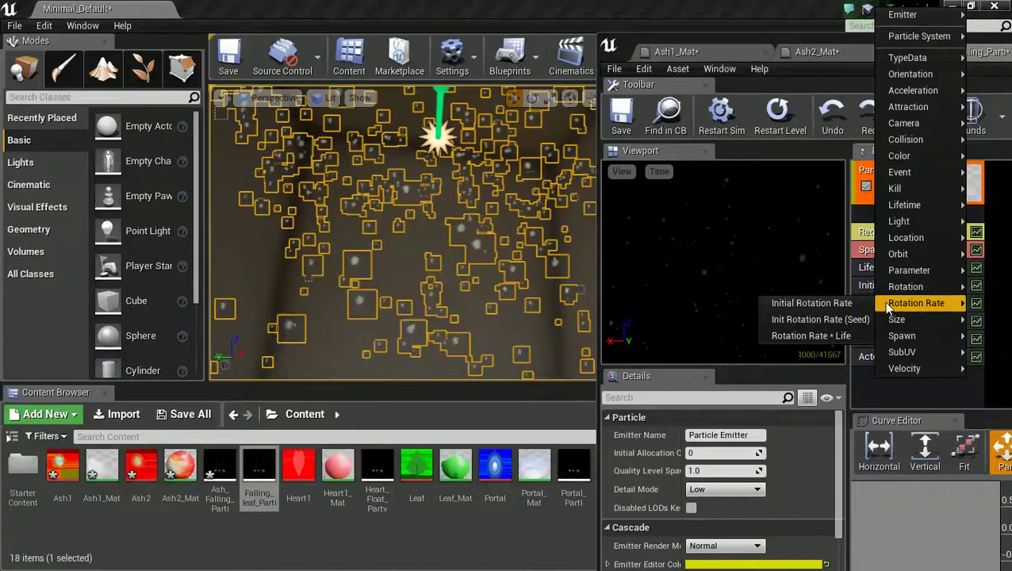
click(841, 305)
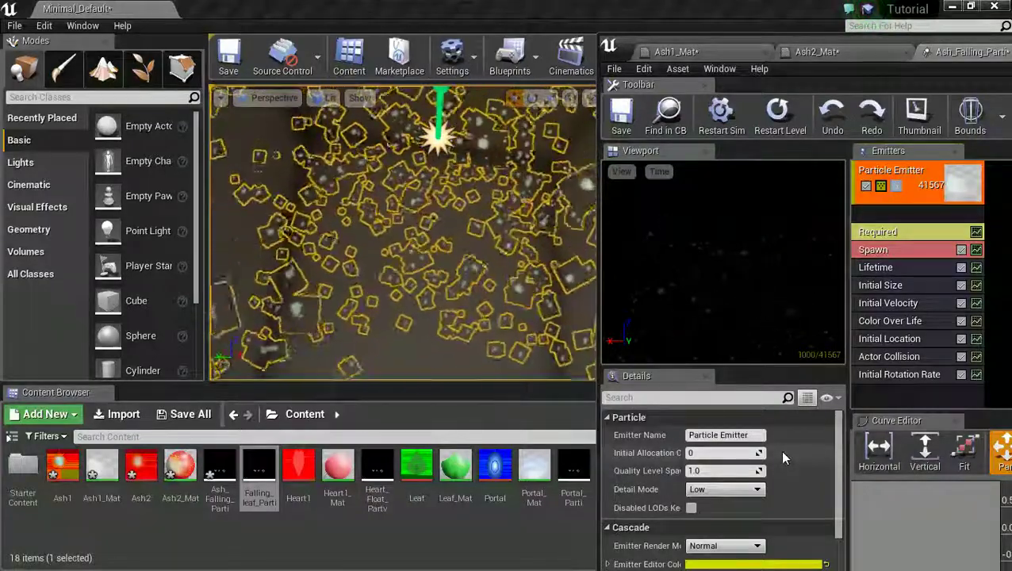
Step: Set the Initial Rotation Rate module's Start Rotation Rate to about -0.055 for Min and 0.055 for Max
click(880, 376)
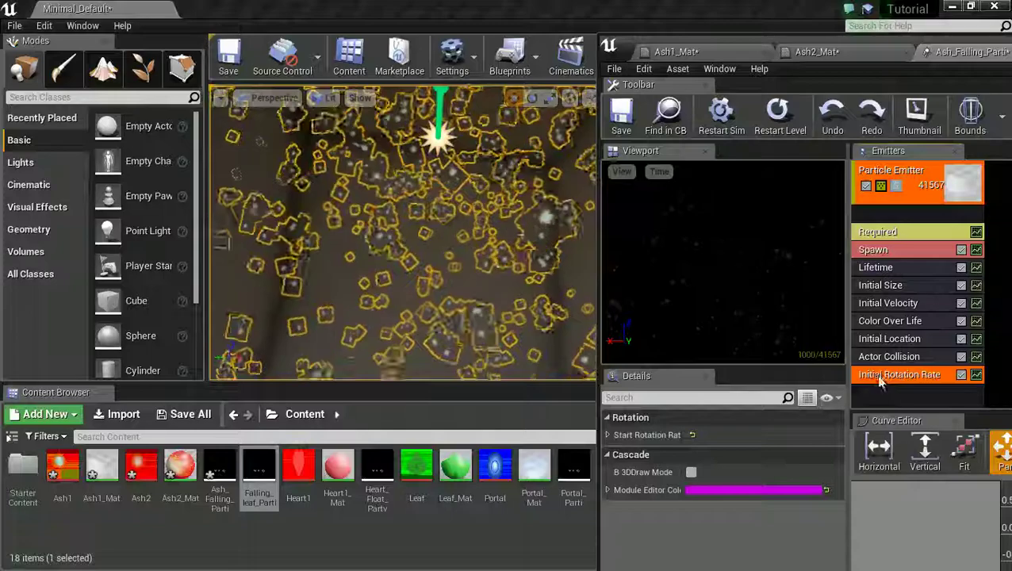
click(609, 436)
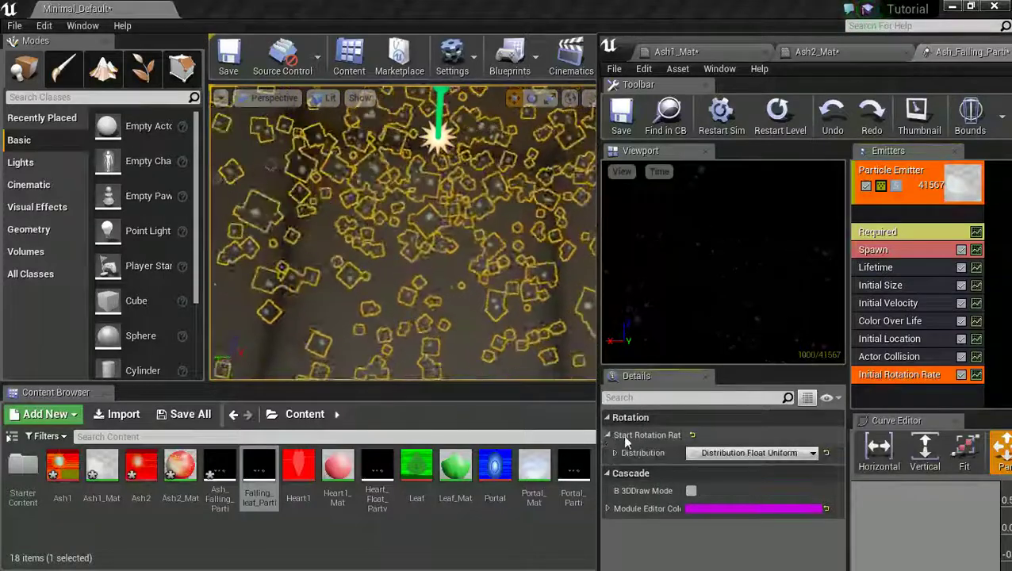
click(615, 453)
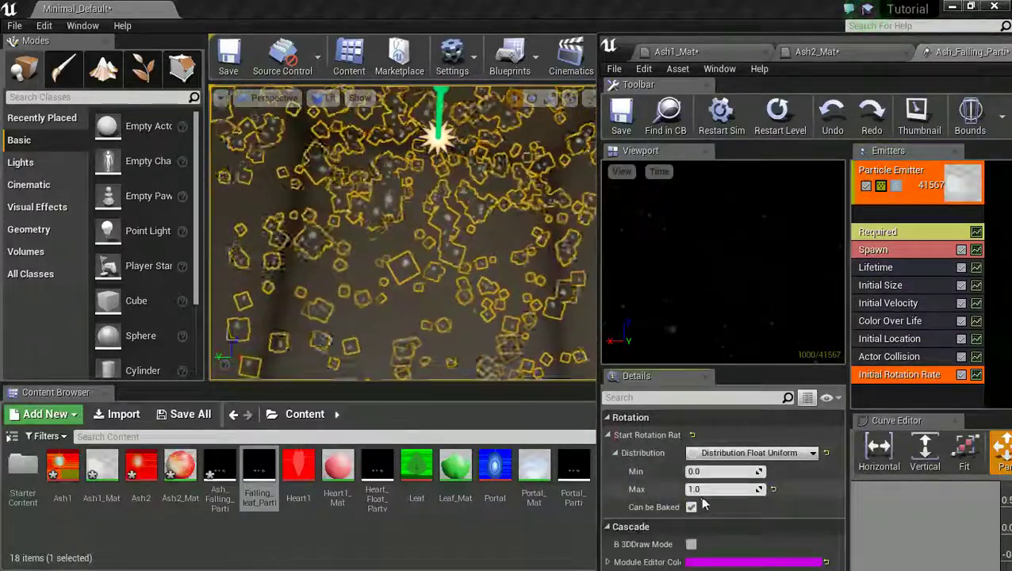
mouse_move(707, 492)
mouse_down()
mouse_move(710, 474)
mouse_move(704, 493)
mouse_up()
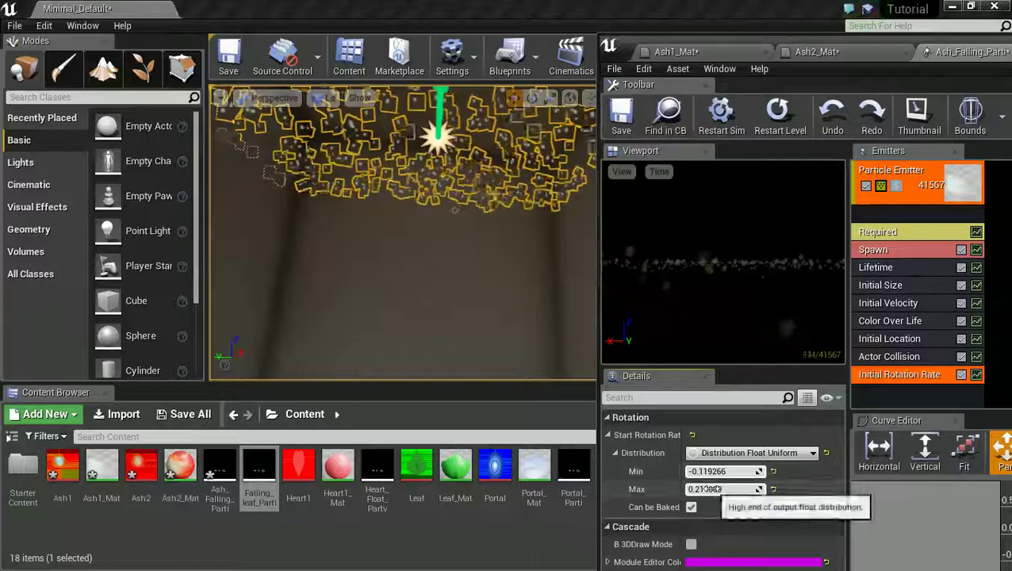
drag(706, 490, 711, 490)
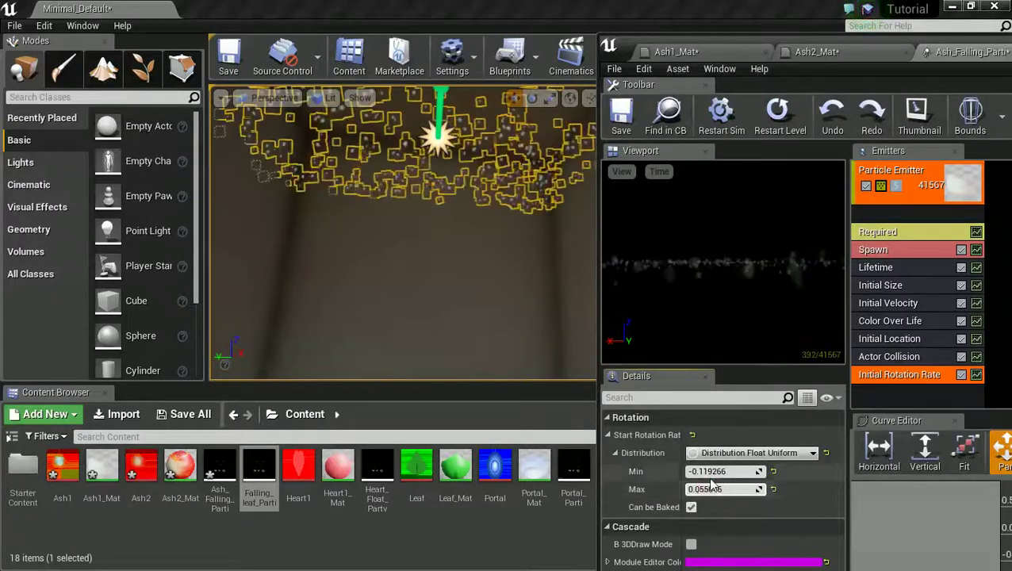
drag(710, 473, 714, 474)
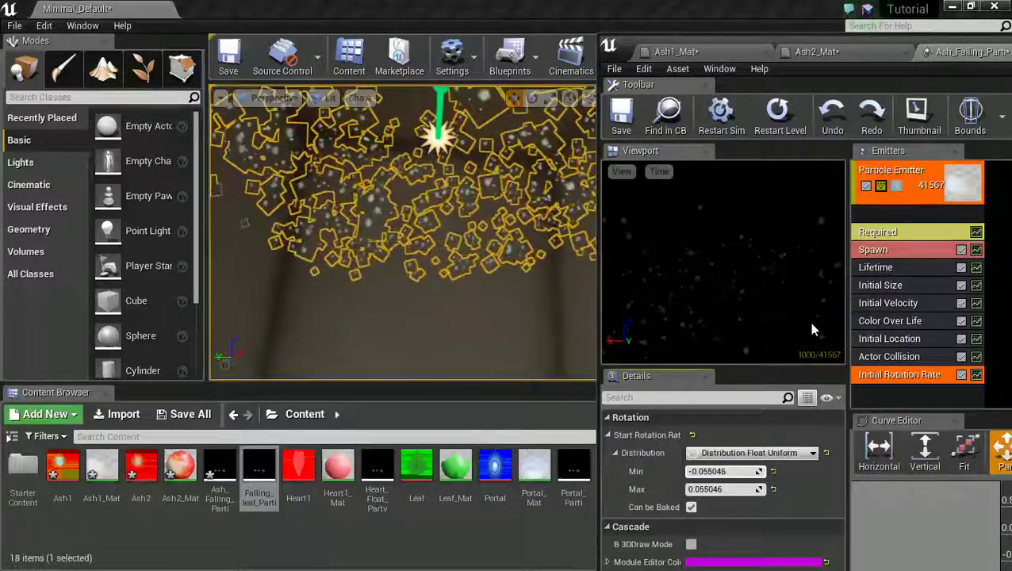
Step: Add an Initial Rotation module to the particle emitter and delete its Color Over Life module
right_click(888, 392)
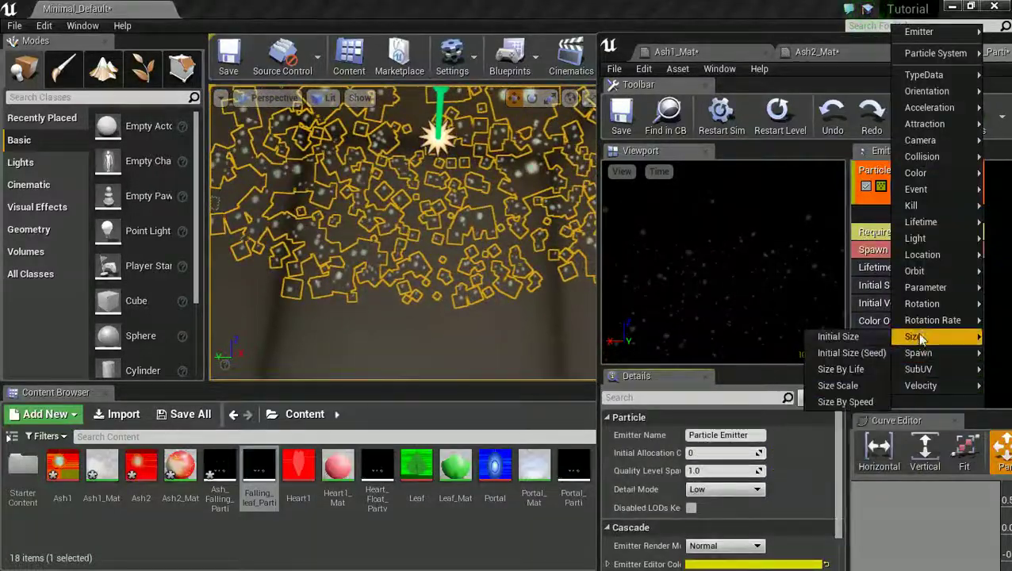
mouse_move(906, 310)
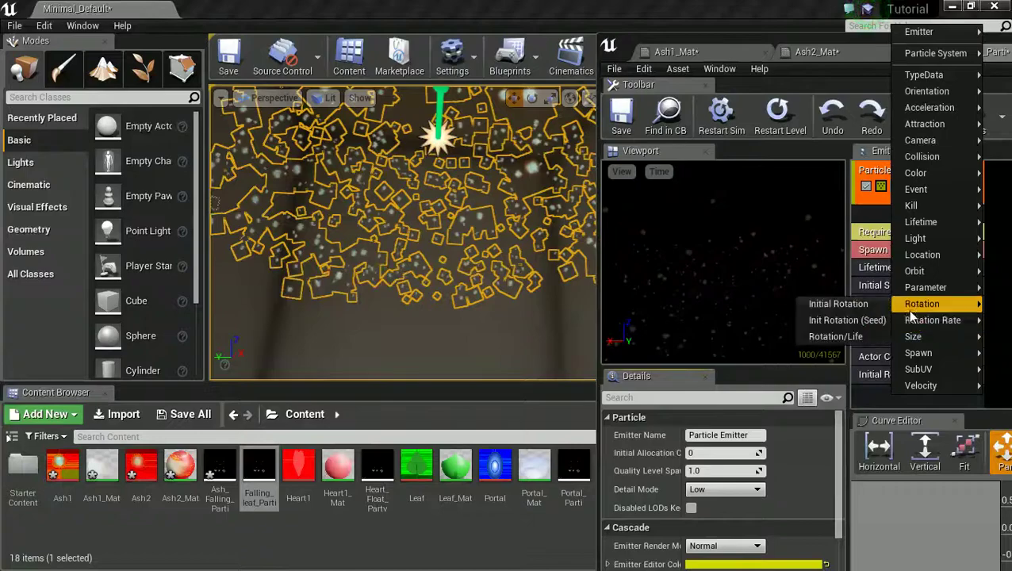
click(868, 304)
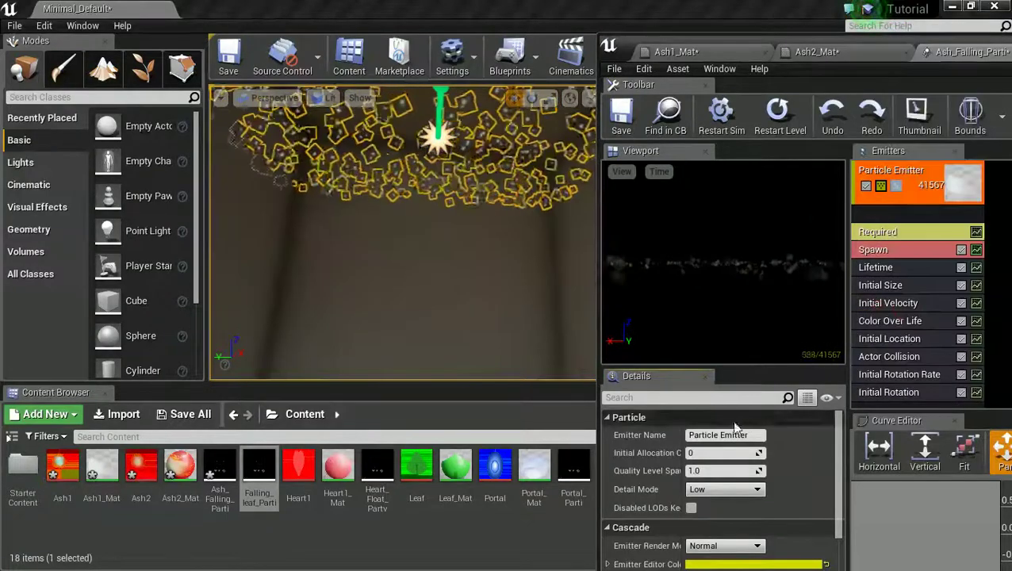
click(879, 393)
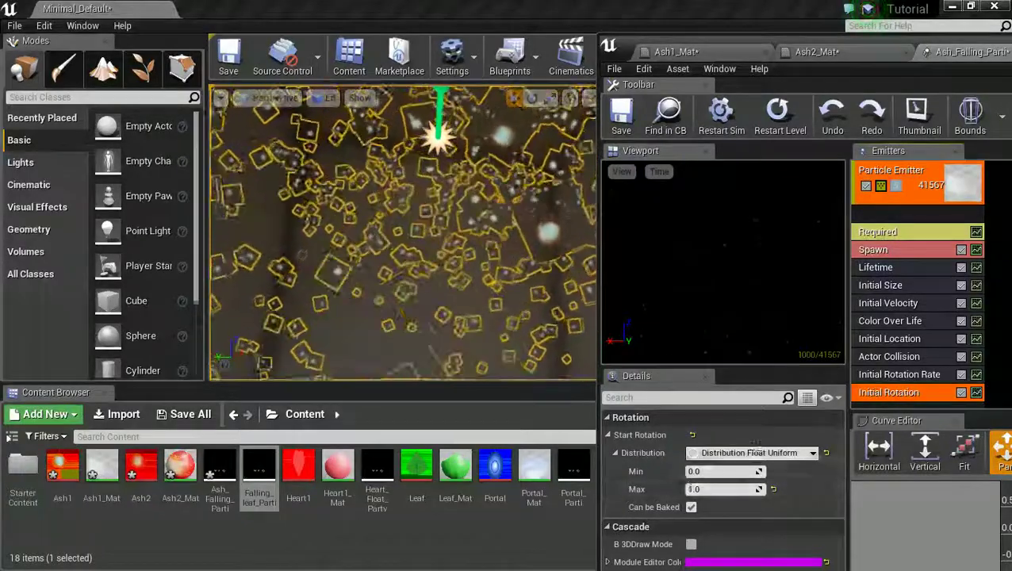
click(873, 326)
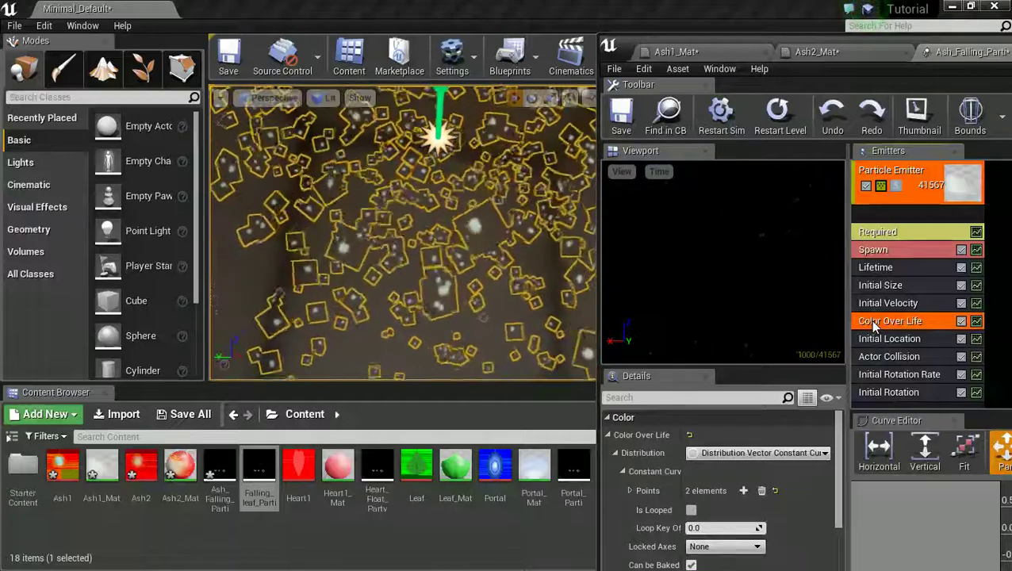
key(Delete)
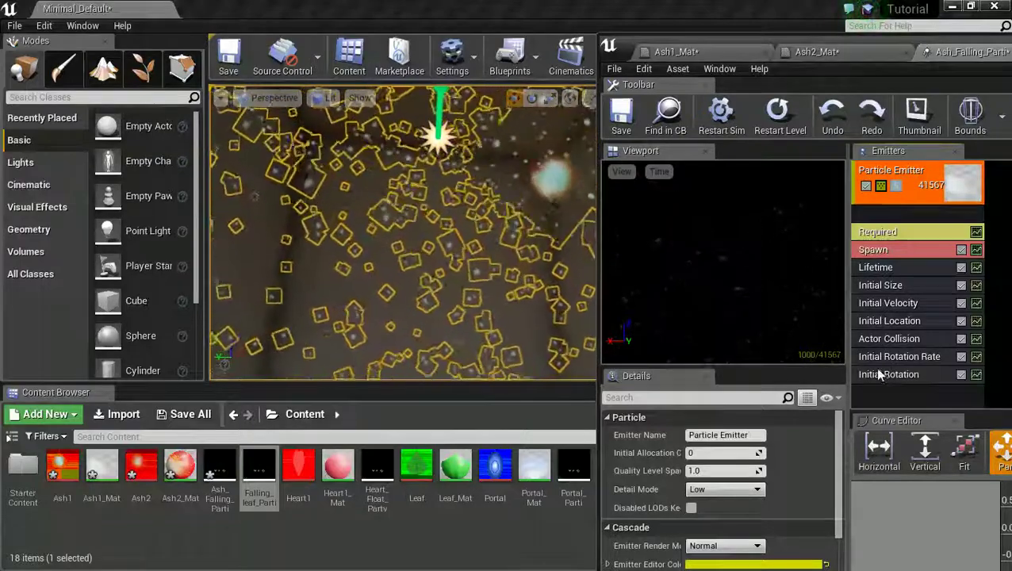
Step: Lower the Spawn module's constant Rate to about 17.16
click(875, 251)
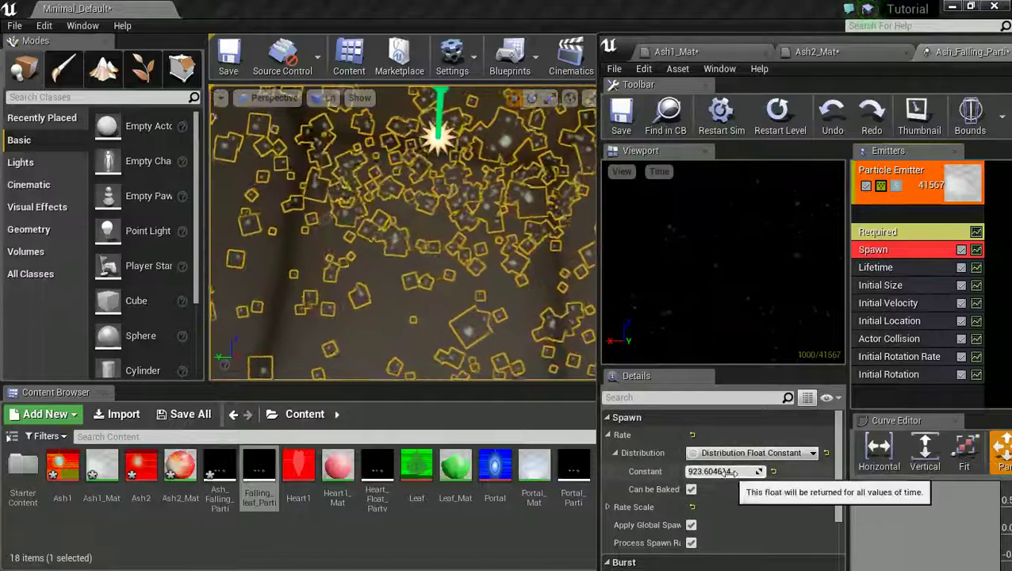
drag(731, 472, 723, 472)
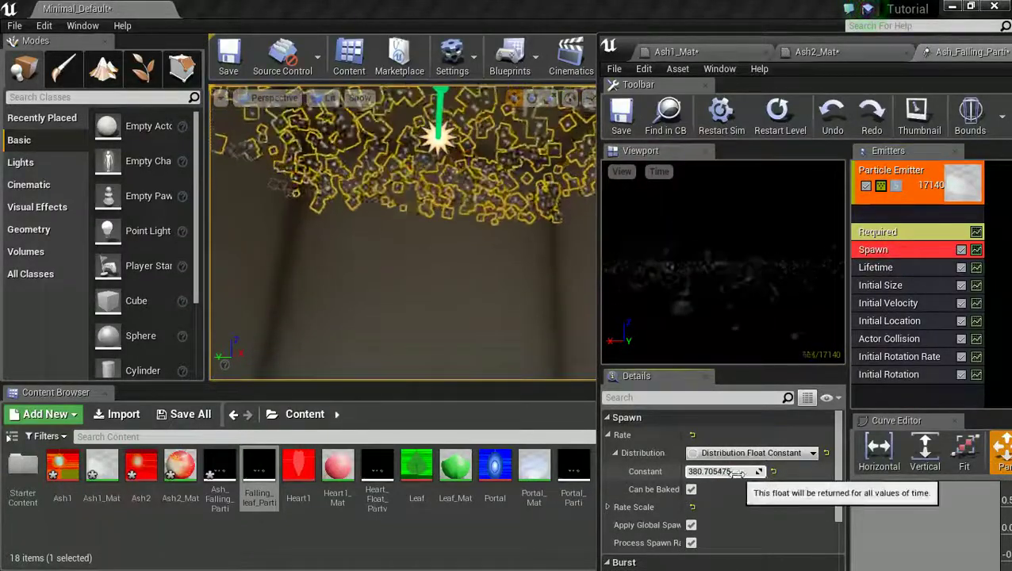
drag(737, 473, 708, 473)
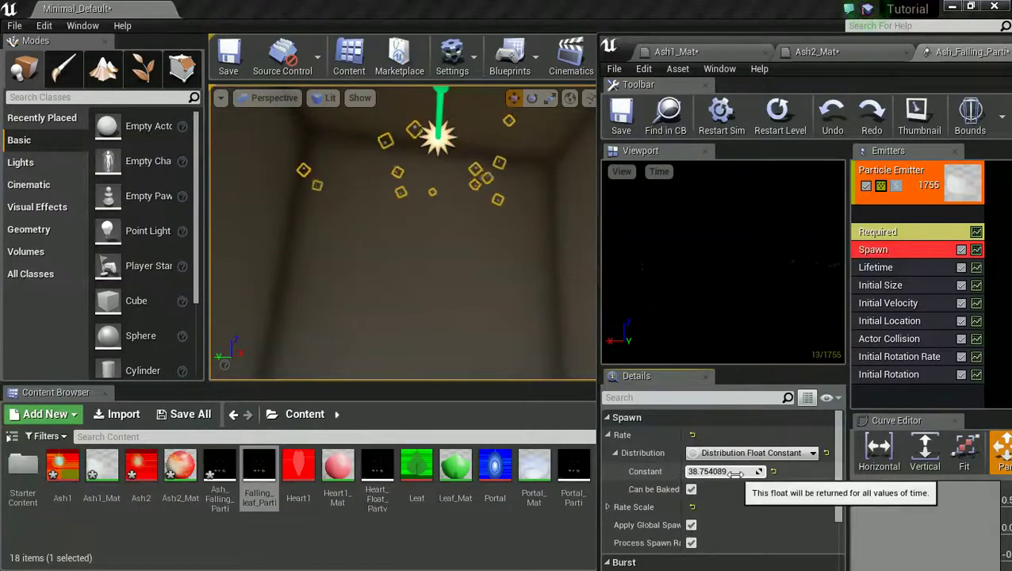
drag(738, 472, 729, 472)
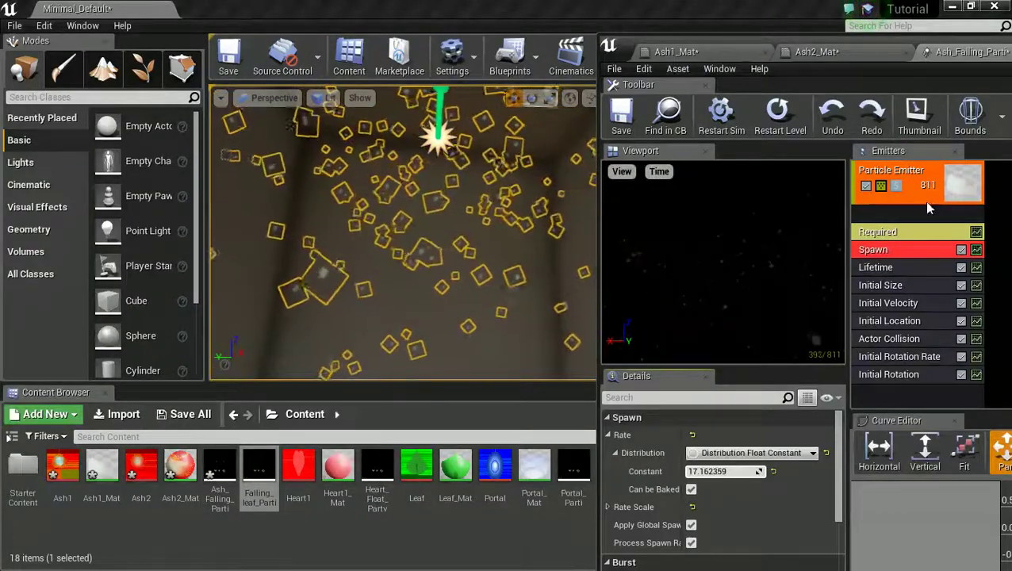
Step: Duplicate the ash particle emitter within the particle system
right_click(925, 203)
mouse_move(929, 212)
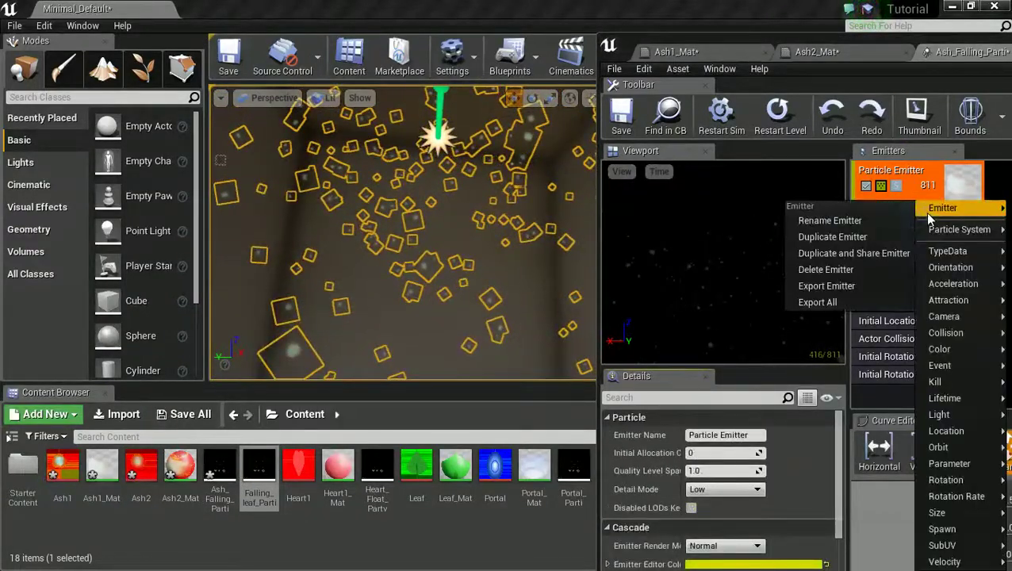
click(827, 238)
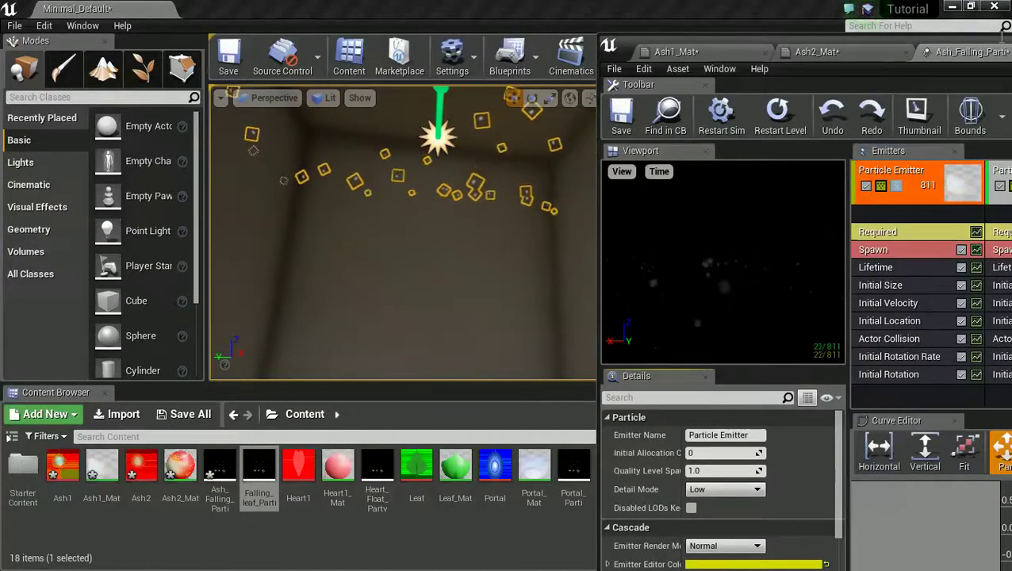
mouse_move(1002, 37)
mouse_down()
mouse_move(880, 38)
mouse_move(1007, 35)
mouse_up()
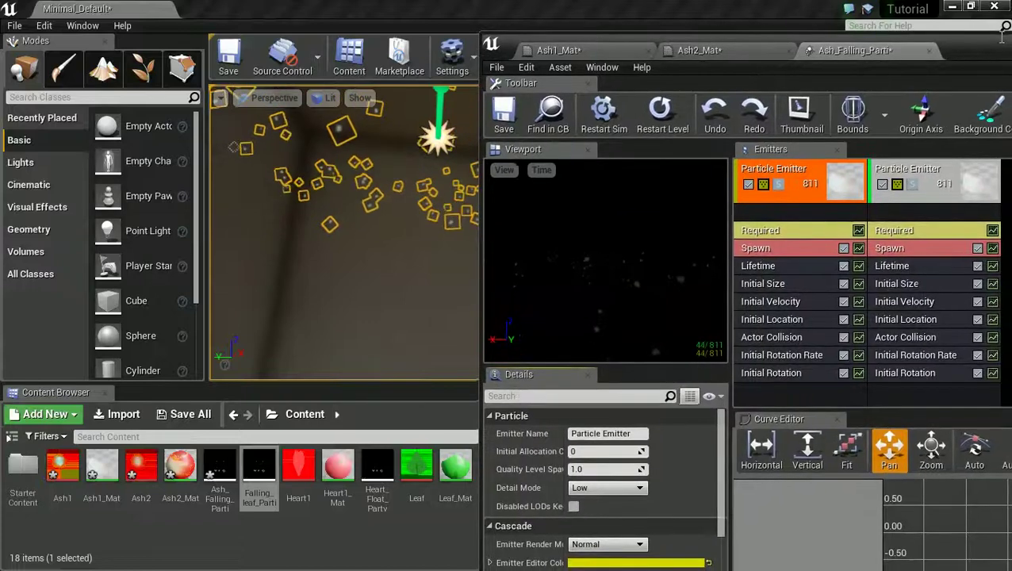
Step: Assign Ash2_Mat as the material in the duplicate emitter's Required module
click(894, 231)
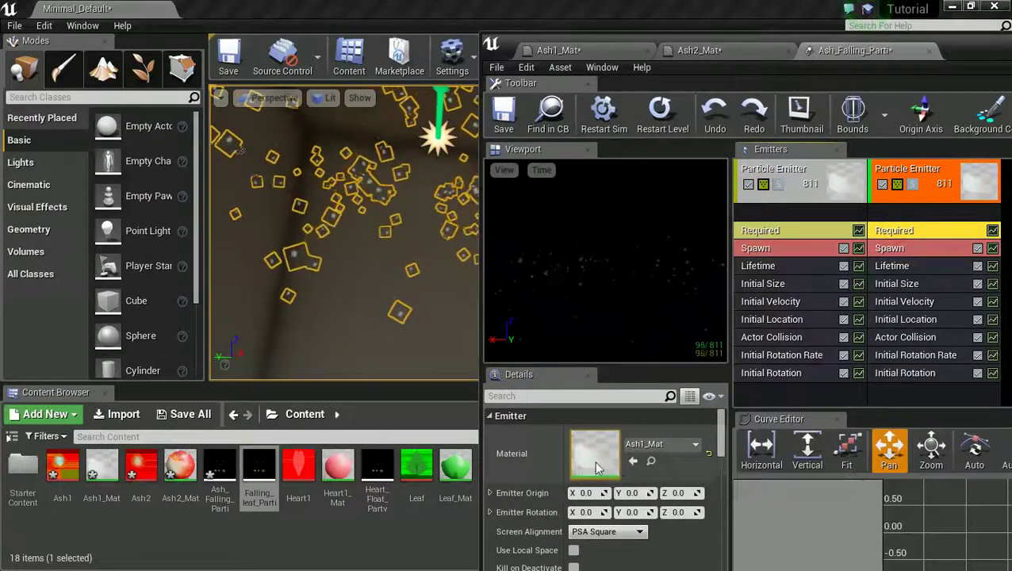
click(175, 466)
drag(175, 467, 599, 449)
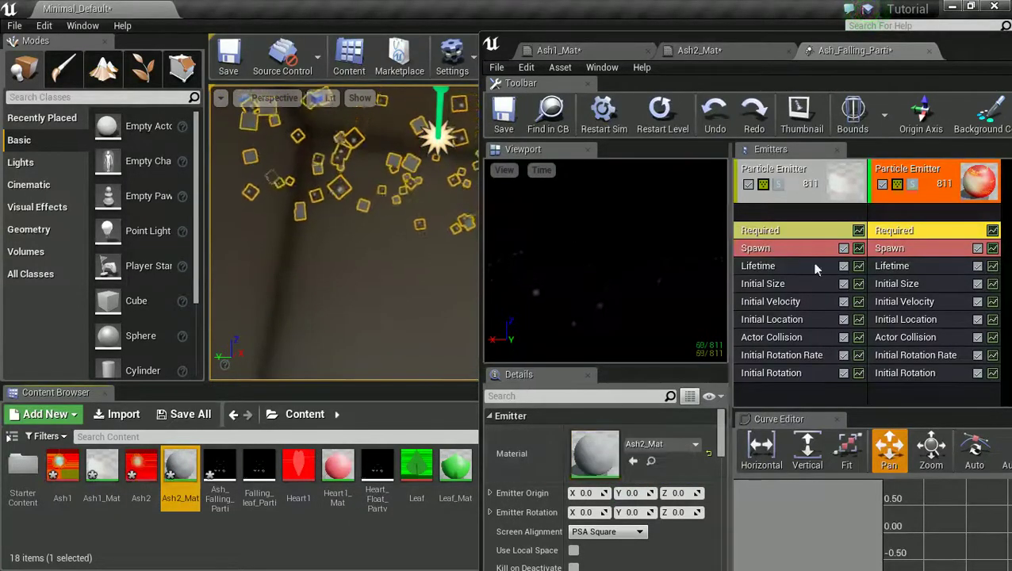
click(892, 230)
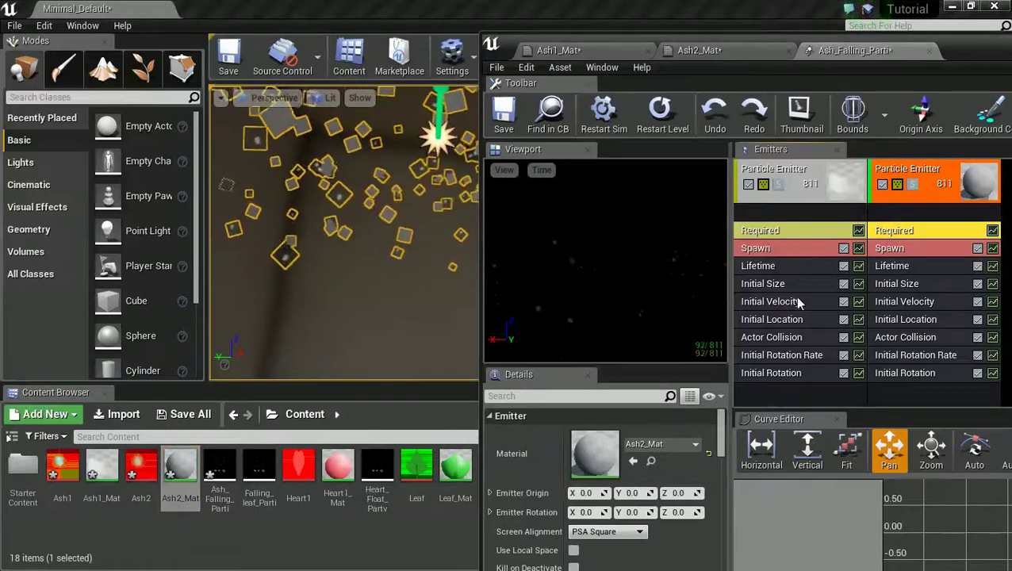
Step: Lower both emitters' constant Spawn rates, the original's to about 13.88, and set the duplicate's Lifetime to about 25.14 Min and 56.89 Max
click(890, 248)
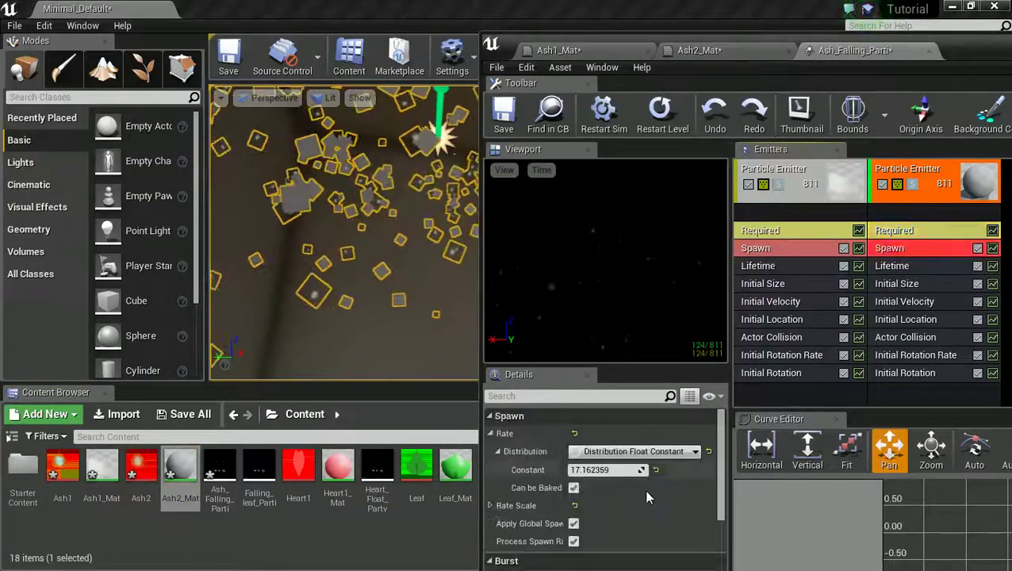
drag(625, 470, 621, 471)
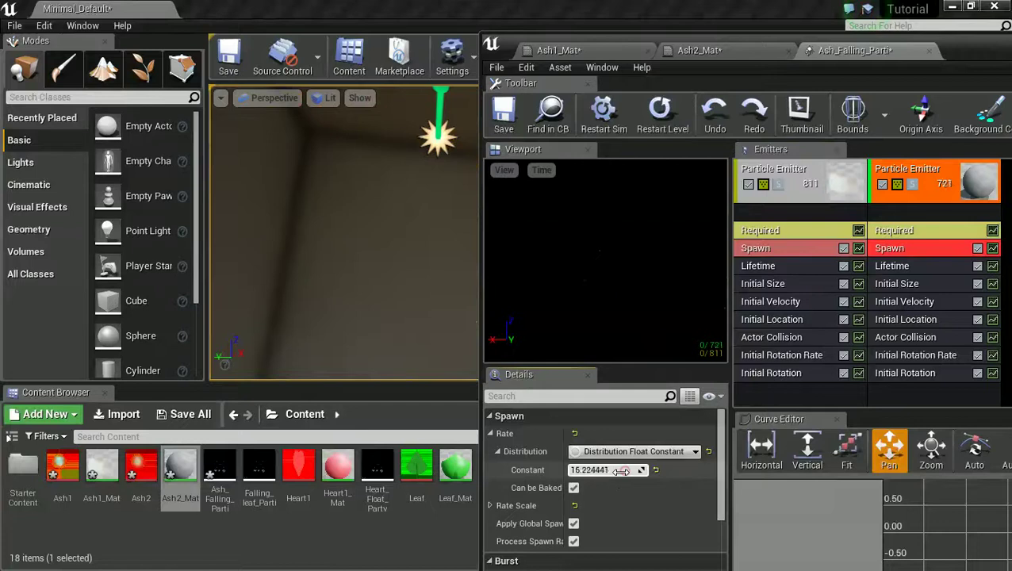
click(756, 249)
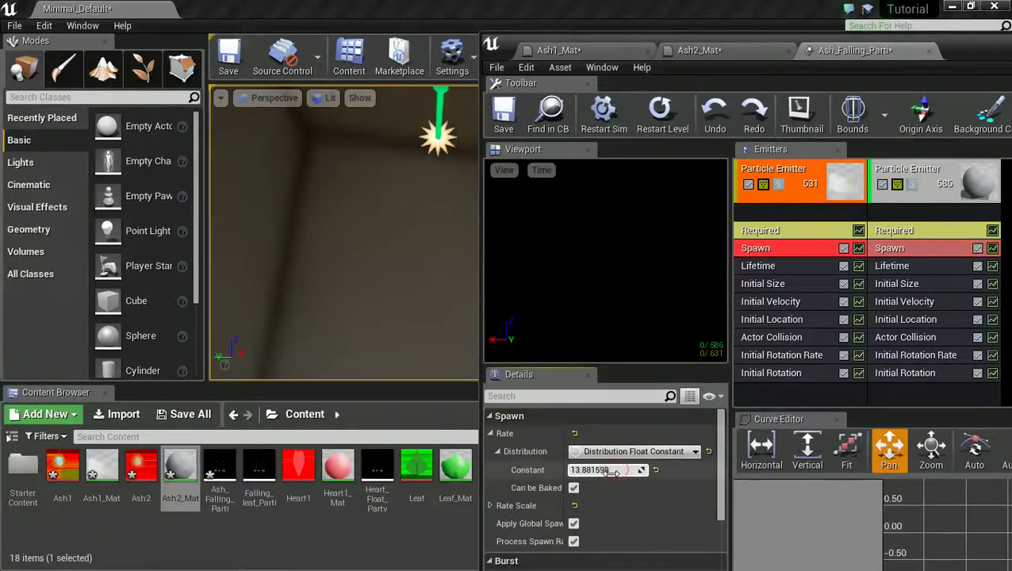
click(889, 268)
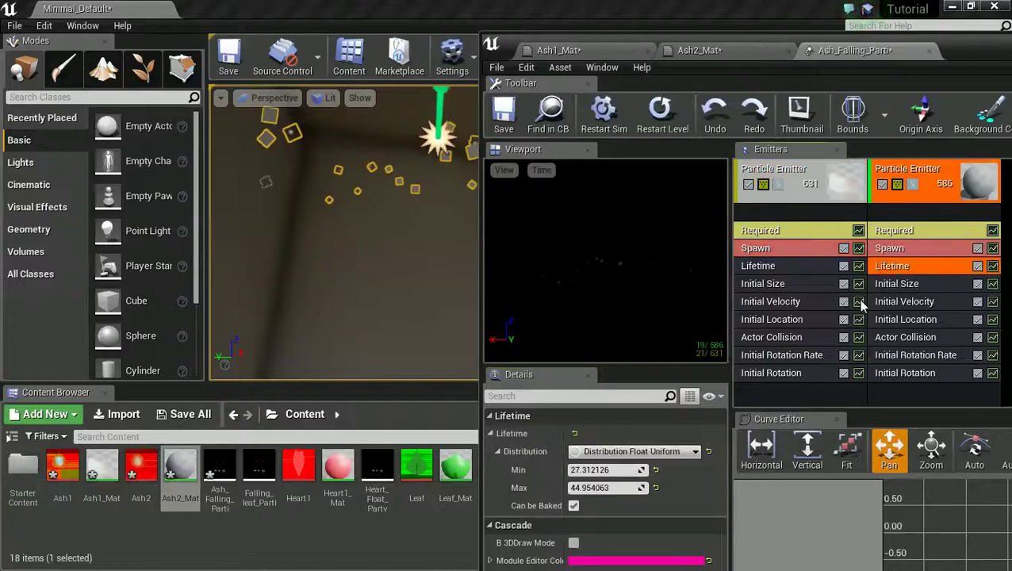
drag(627, 488, 610, 488)
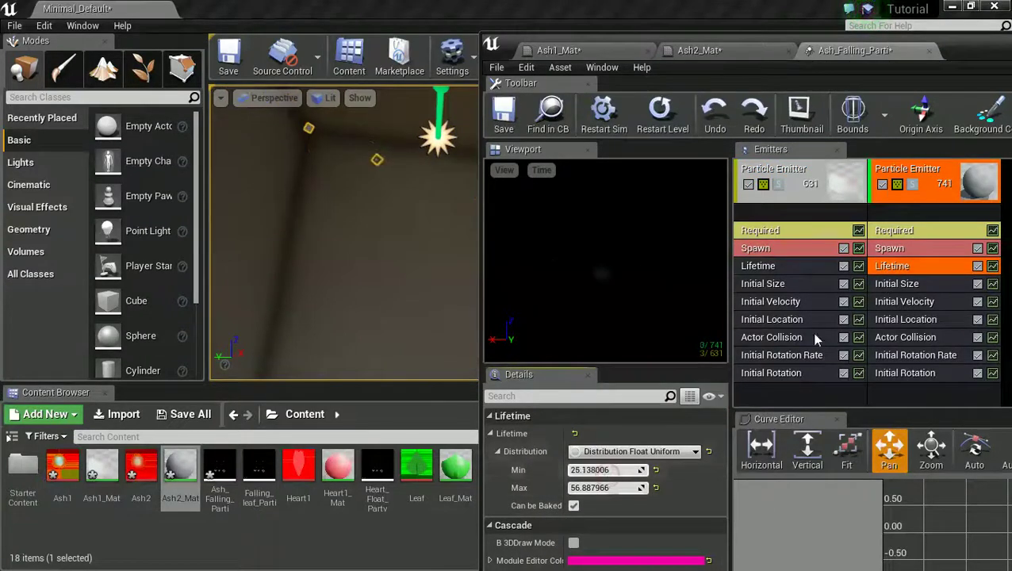
Step: Set the duplicate emitter's Initial Size to 19 Max and 6 Min on all three axes
click(877, 285)
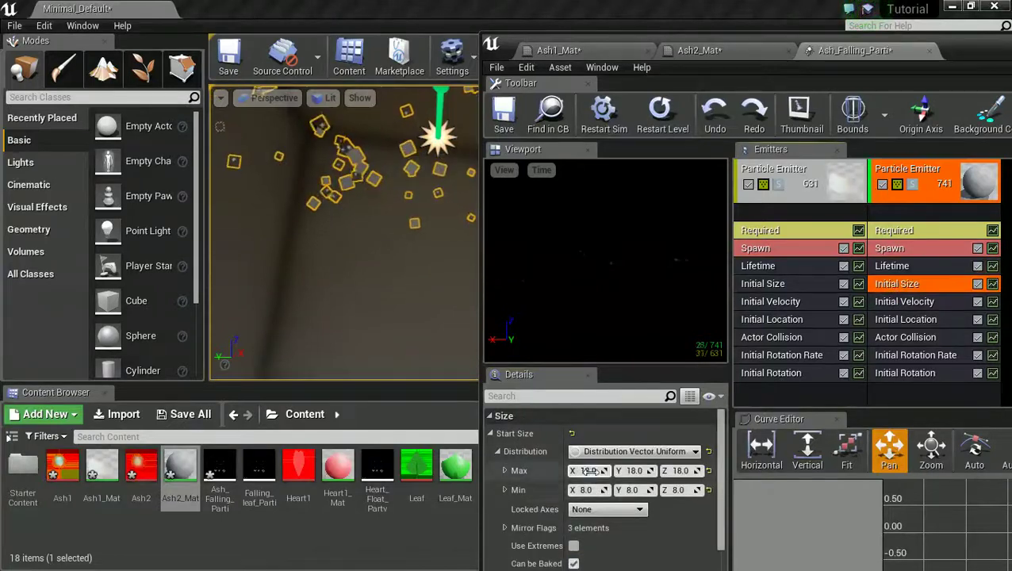
text(19)
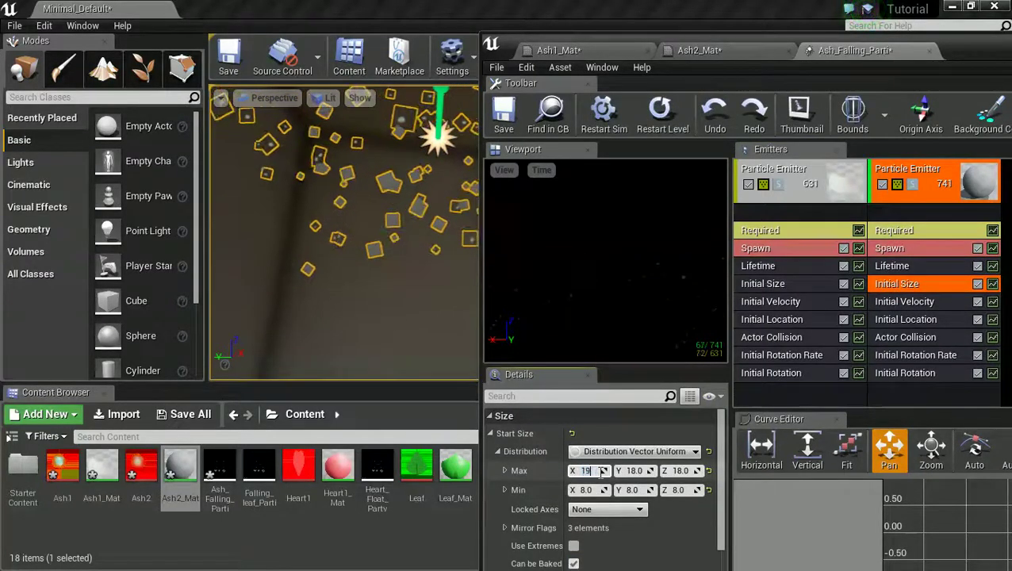
key(Tab)
text(19)
key(Tab)
text(19)
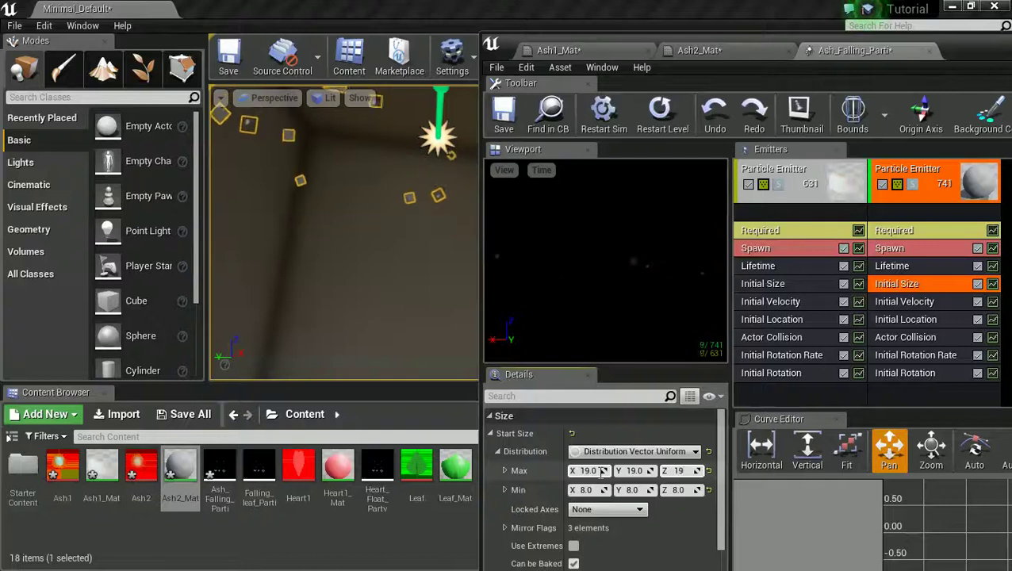
key(Tab)
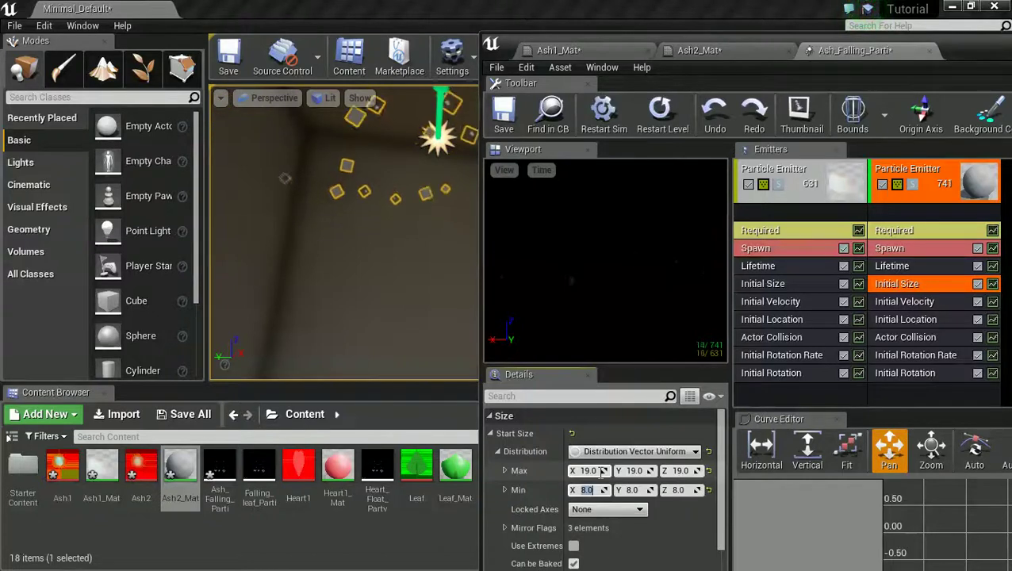
text(6)
key(Tab)
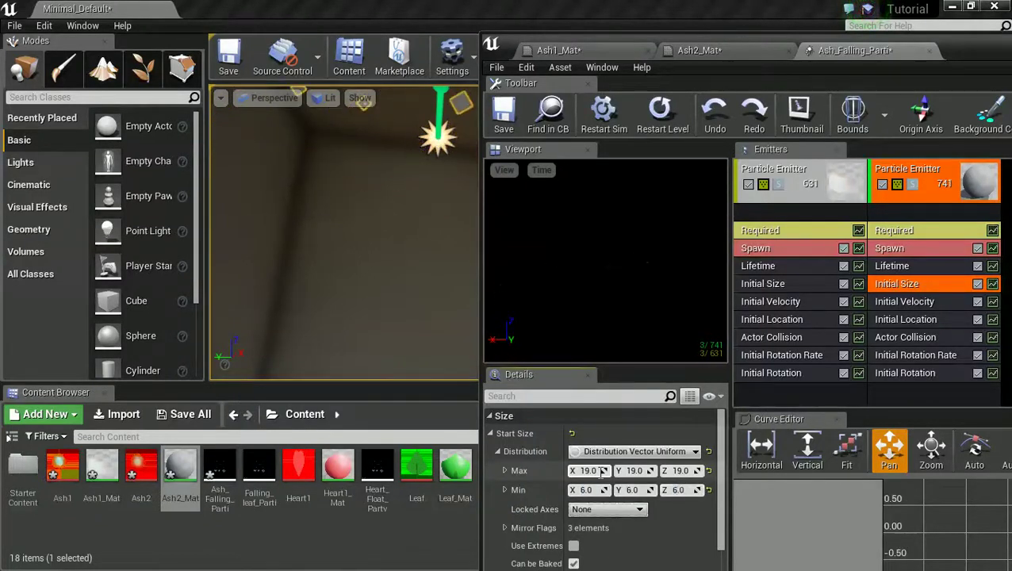
Step: Set the duplicate emitter's Start Velocity Z to about 7.05 Max and -42.4 Min, and save the particle system
click(904, 301)
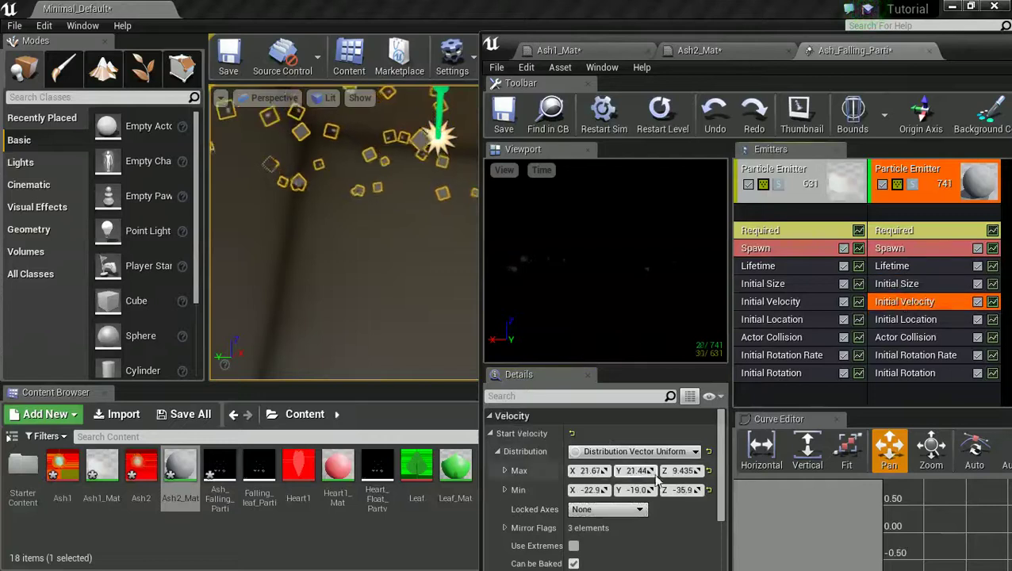
drag(687, 492, 683, 495)
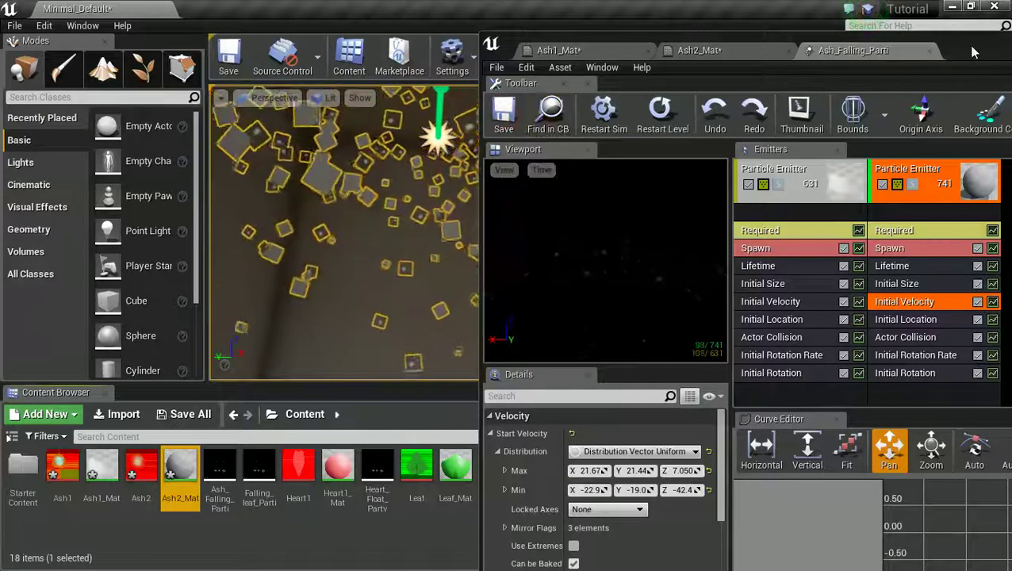
Step: Move the particle editor window out of the way and build the level's lighting
drag(968, 45, 1011, 51)
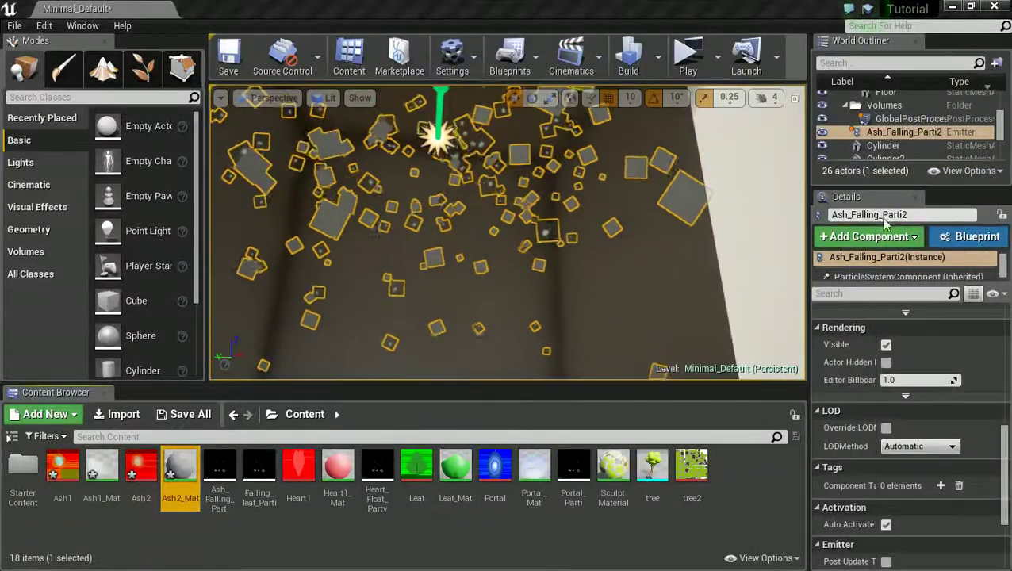
click(631, 67)
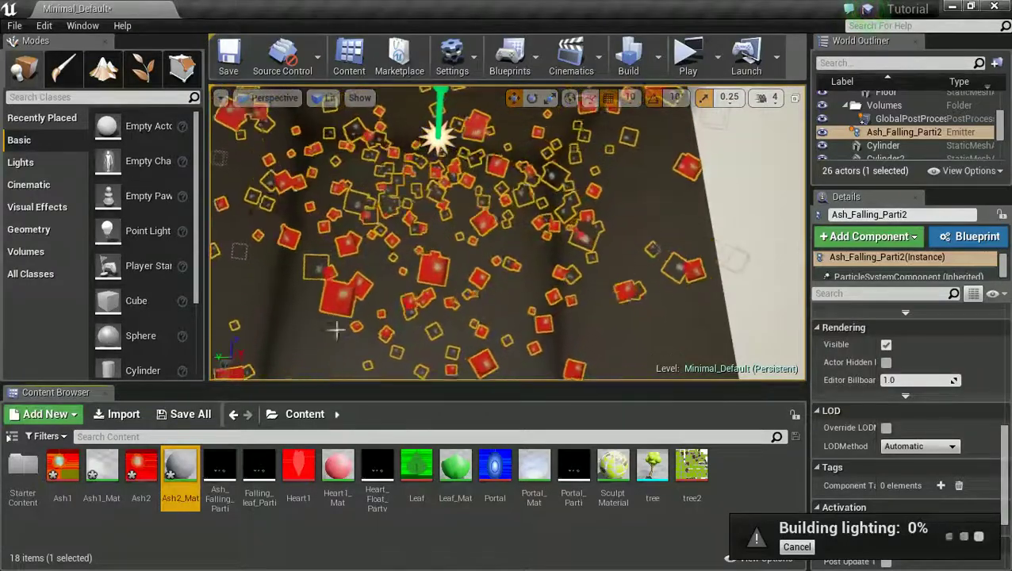
Step: Compare Ash2_Mat with Ash1_Mat, keep its Additive blend mode, apply and save Ash2_Mat, and close the material editor window
double_click(178, 469)
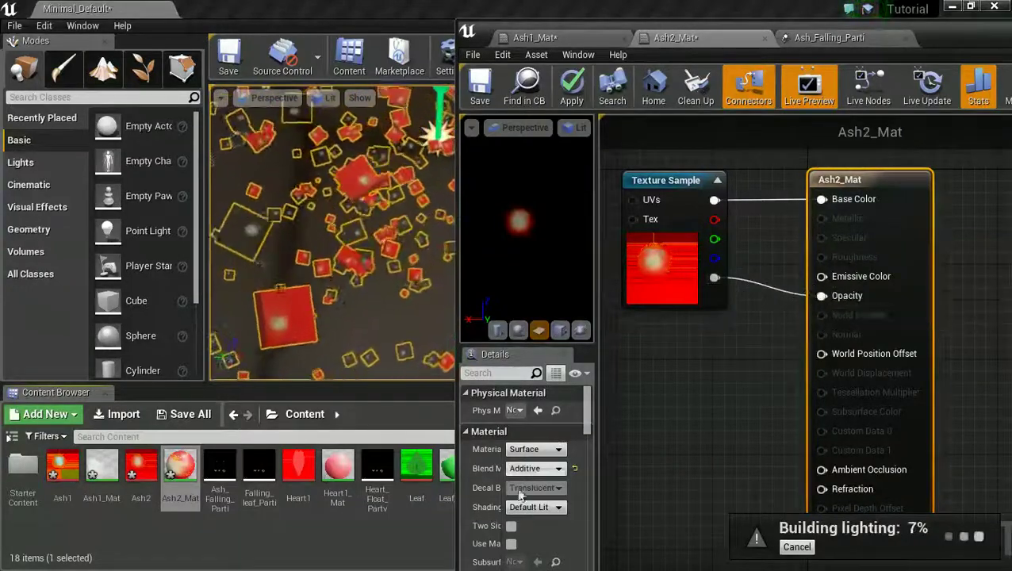
click(524, 469)
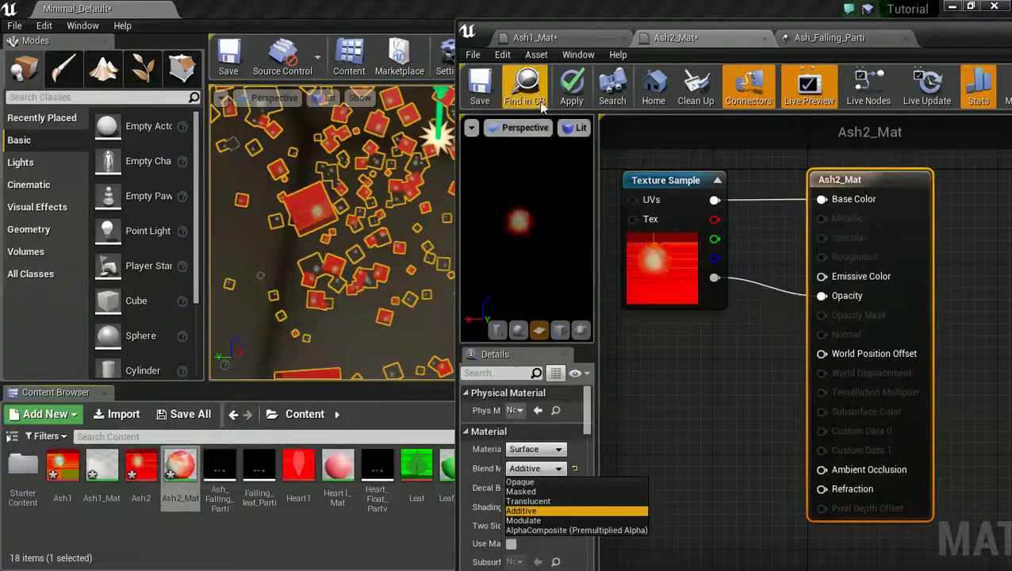
click(590, 31)
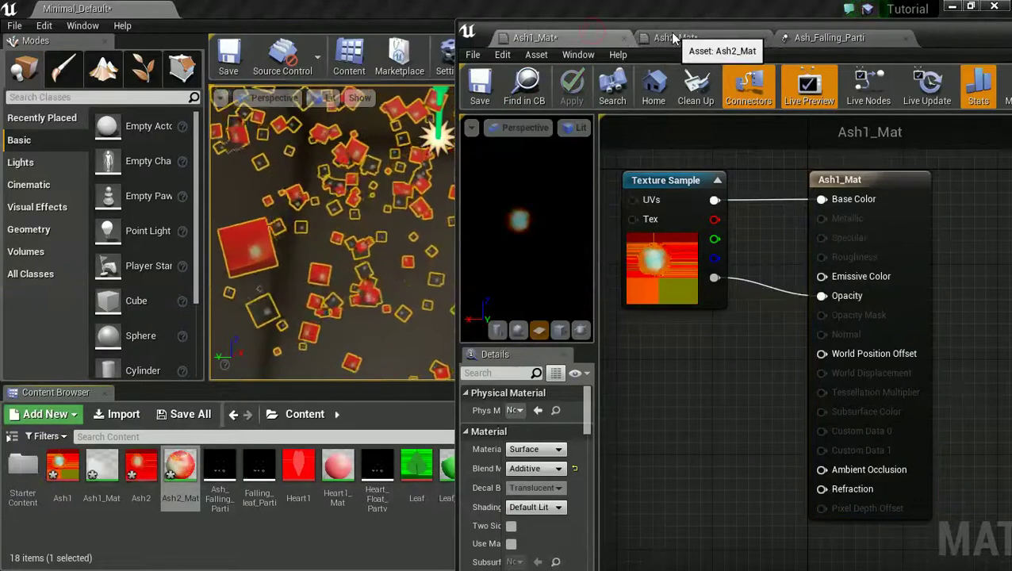
click(673, 38)
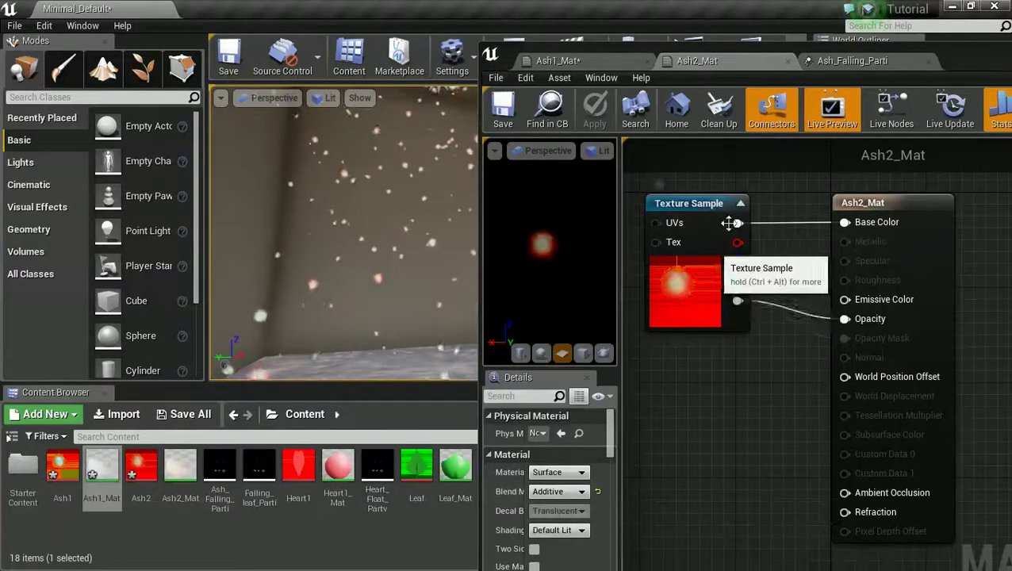
drag(966, 53, 1011, 13)
drag(1002, 56, 730, 34)
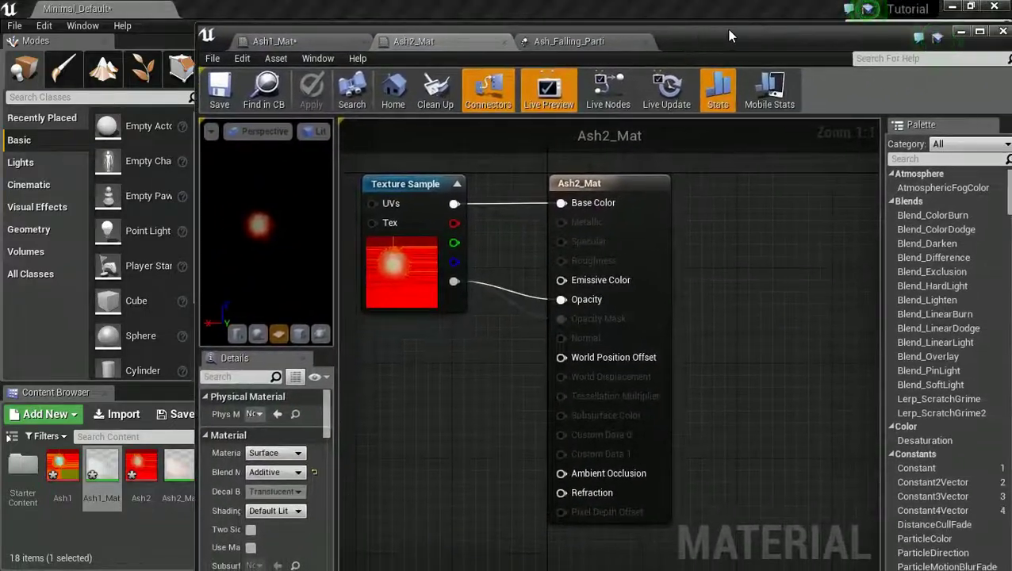
click(1001, 33)
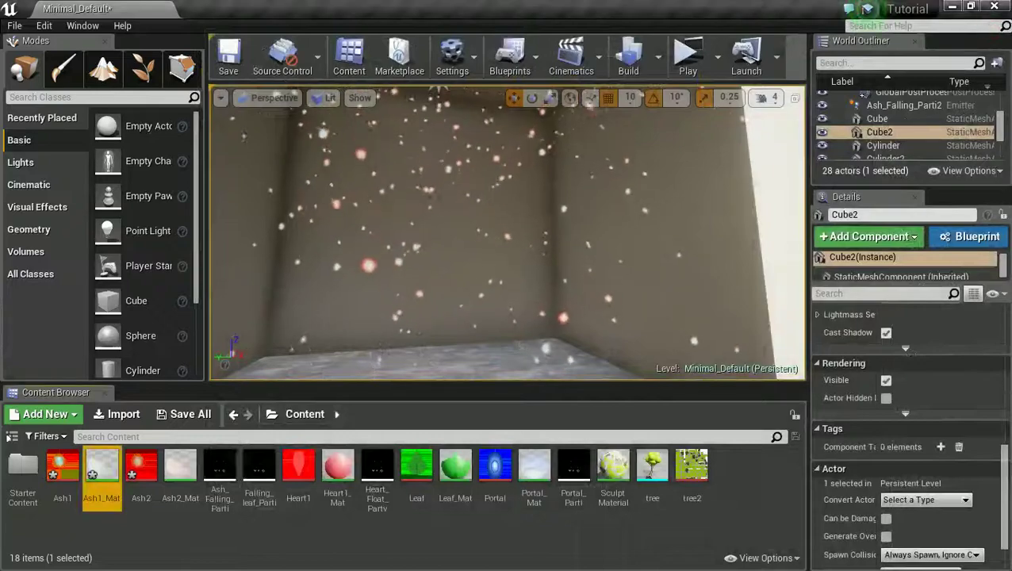
Step: Place a Point Light near the ceiling inside the building, beside the falling-ash emitter
mouse_move(422, 340)
right_down()
mouse_move(423, 314)
mouse_move(417, 324)
right_up()
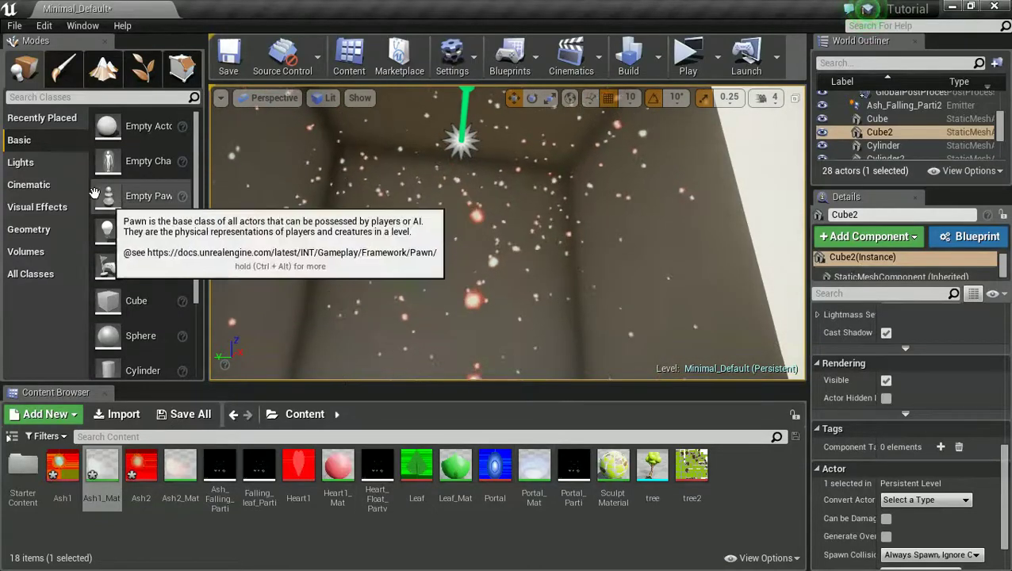
click(56, 168)
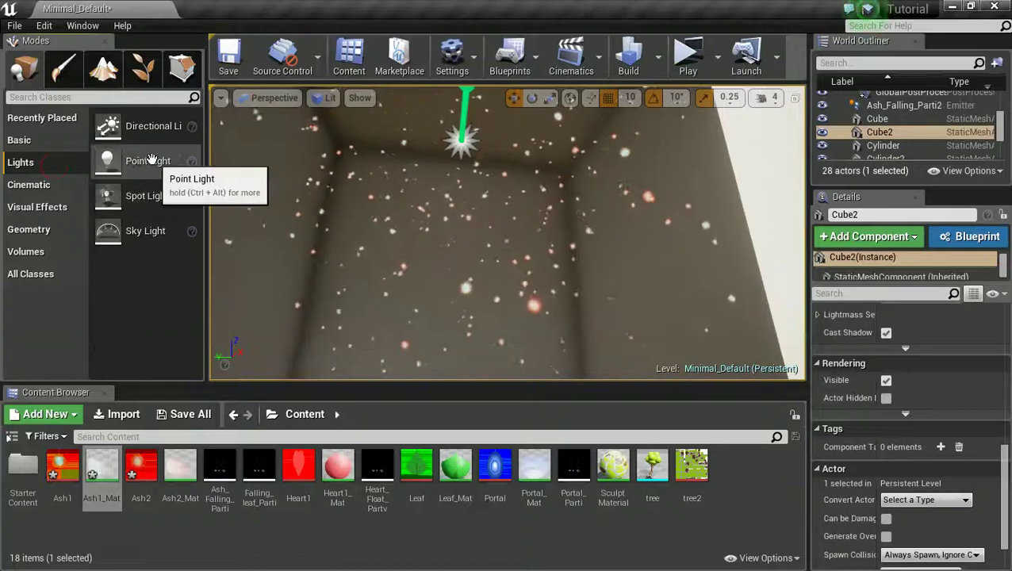
drag(151, 161, 454, 162)
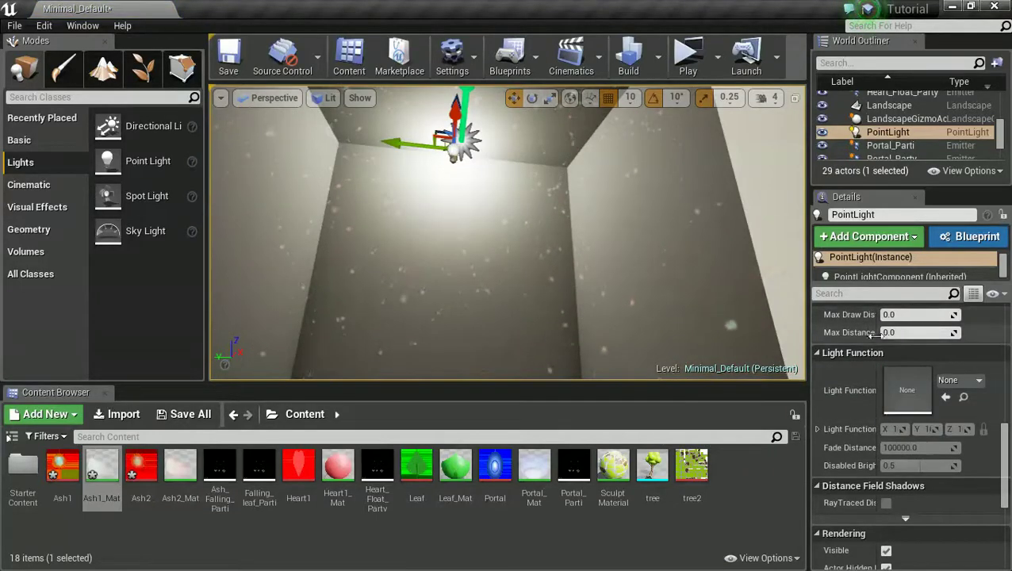
Step: Set the point light's Light Color to a saturated orange, sRGB hex FF9900FF
scroll(906, 360, down, 3)
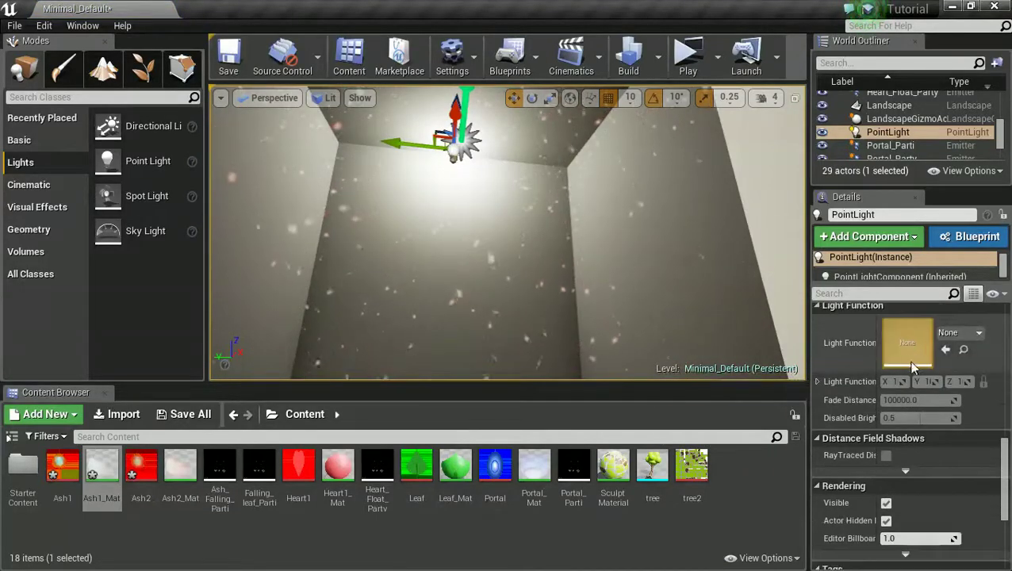
scroll(915, 410, down, 3)
scroll(915, 410, up, 2)
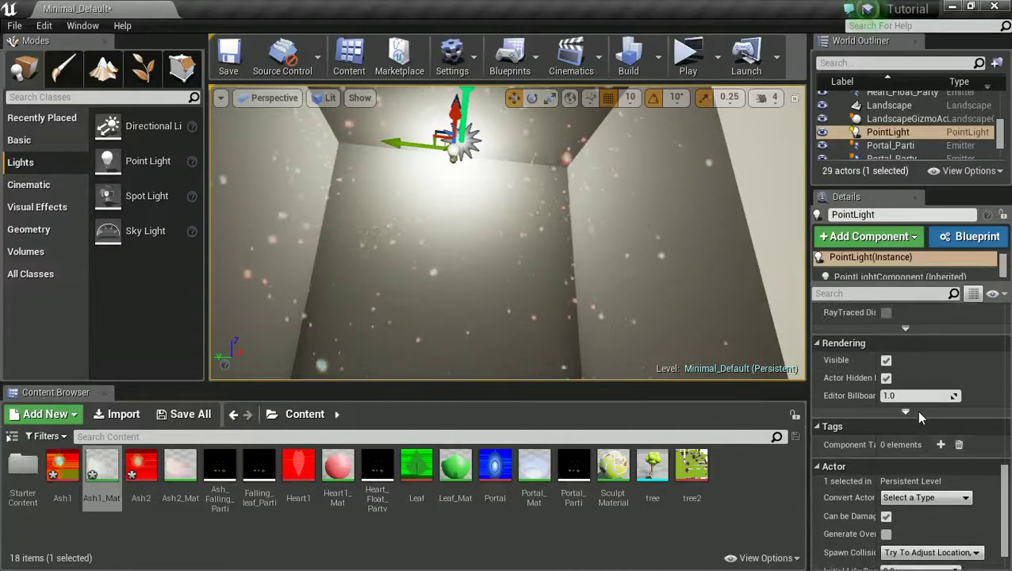
scroll(916, 410, up, 6)
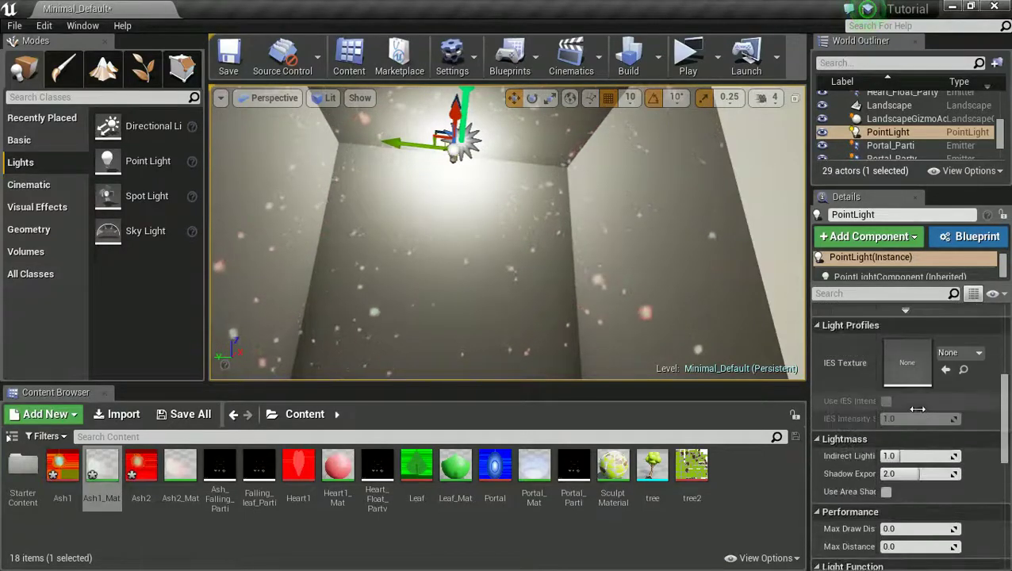
scroll(918, 414, up, 3)
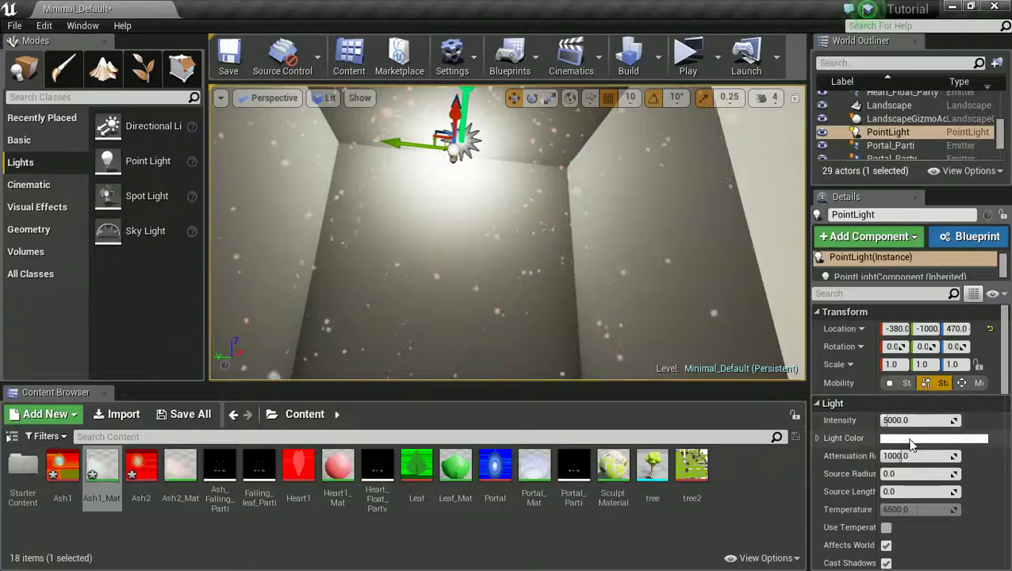
click(913, 439)
drag(738, 300, 737, 293)
click(776, 266)
drag(775, 266, 778, 236)
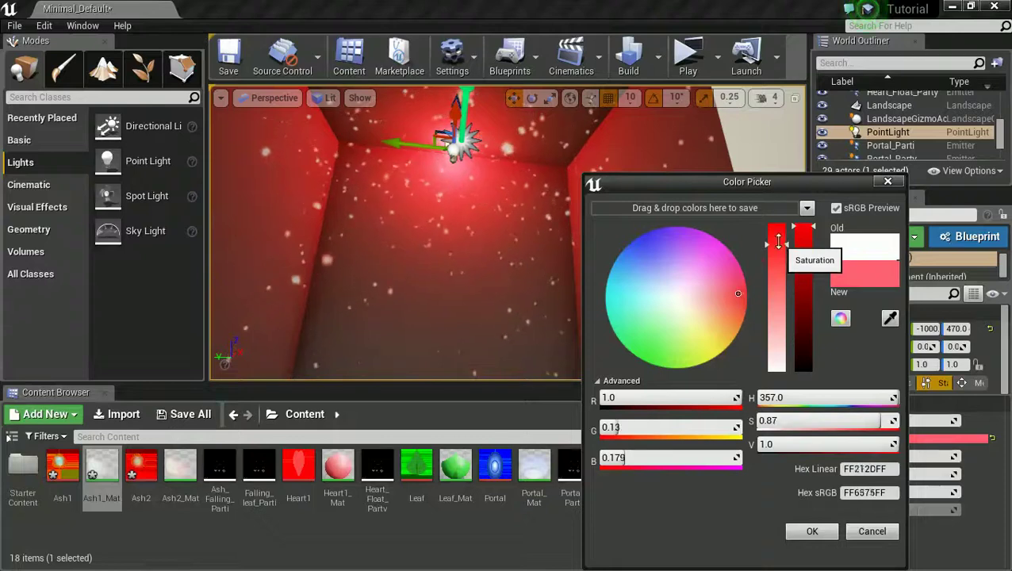
mouse_move(728, 303)
mouse_down()
mouse_move(735, 296)
mouse_move(740, 338)
mouse_move(743, 321)
mouse_up()
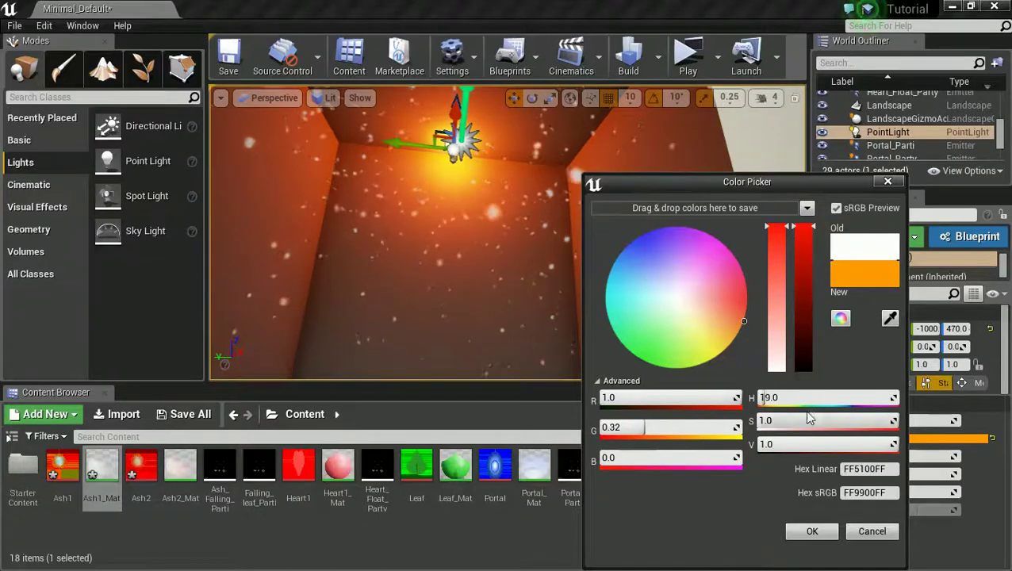
click(811, 532)
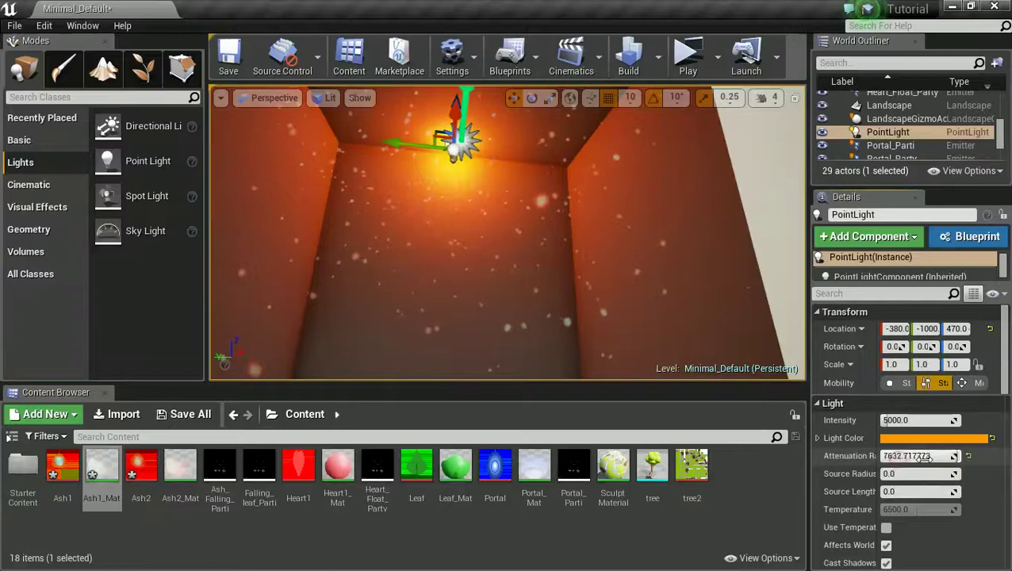
Step: Set the point light's Attenuation Radius to about 486 and its Intensity to about 8442
mouse_move(918, 457)
mouse_down()
mouse_move(885, 460)
mouse_move(899, 463)
mouse_up()
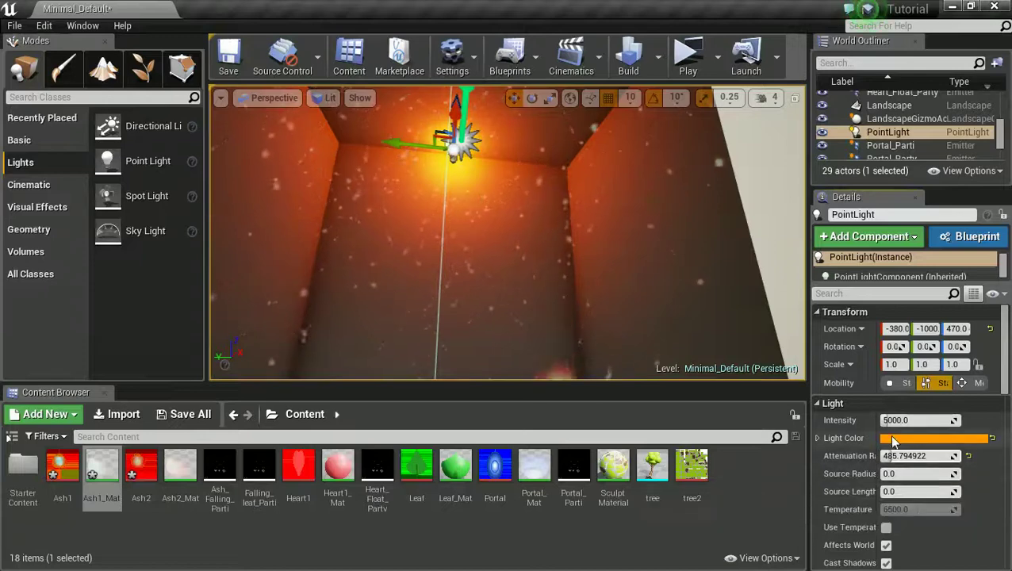
mouse_move(892, 421)
mouse_down()
mouse_move(905, 421)
mouse_move(888, 422)
mouse_up()
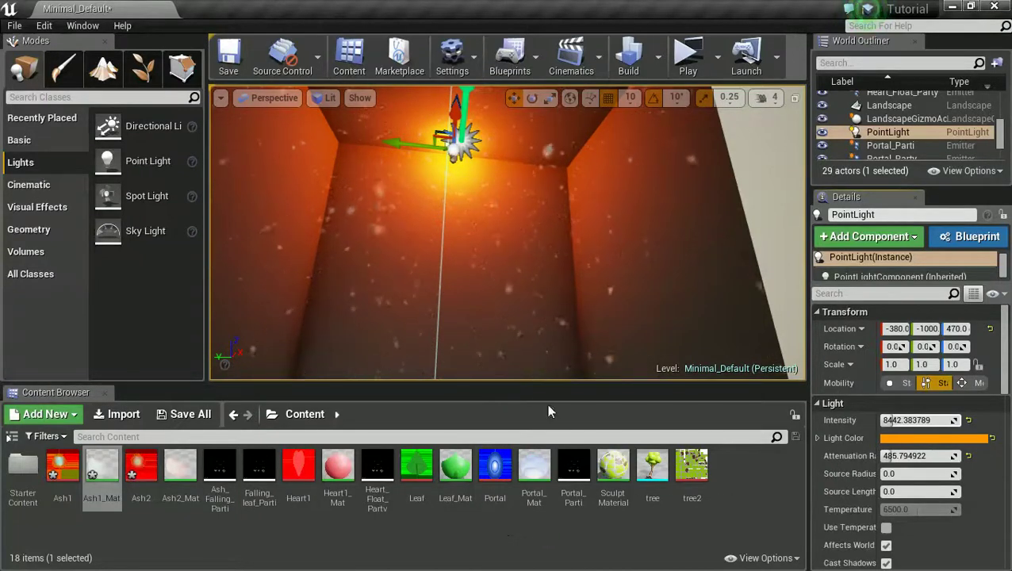
Step: Place the P_Fire particle system from StarterContent/Particles near the building's ceiling, beside the point light
double_click(23, 468)
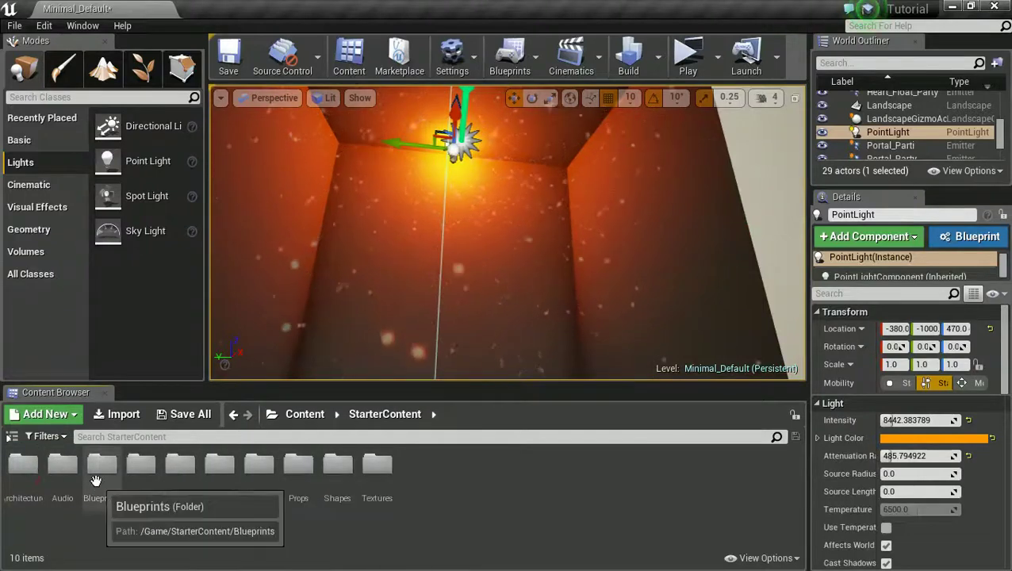
double_click(259, 466)
drag(141, 468, 473, 192)
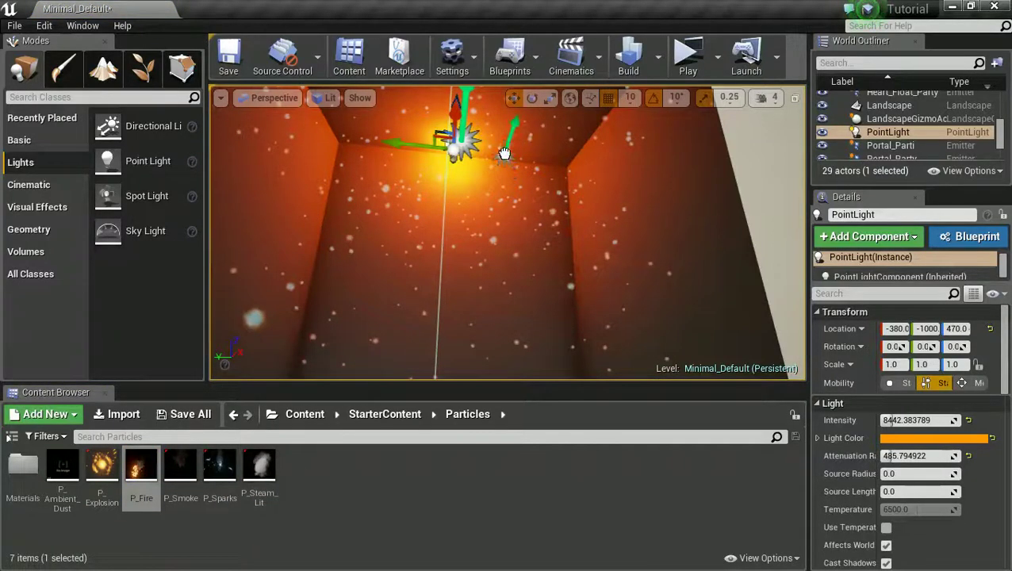
drag(486, 127, 468, 139)
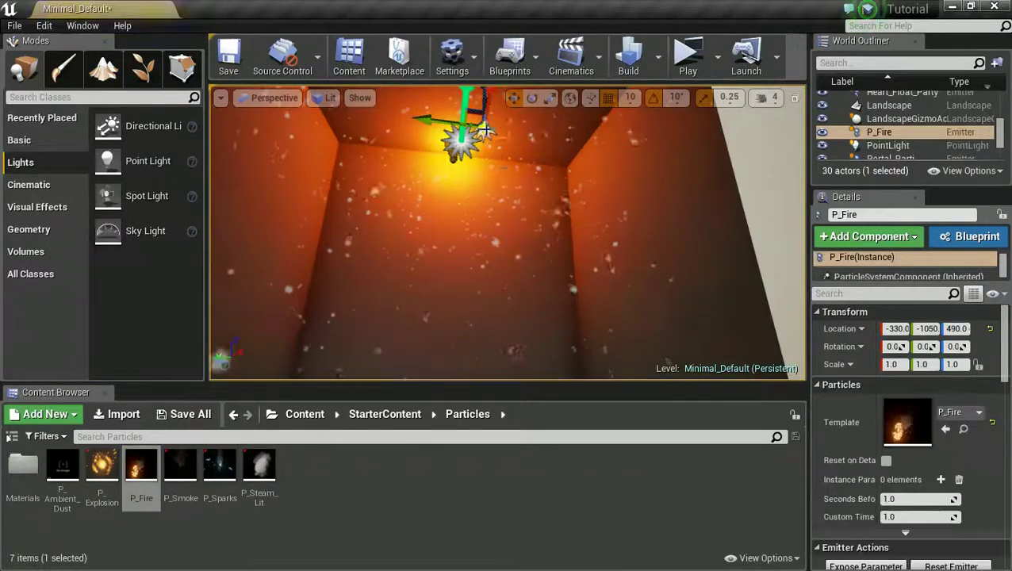
scroll(478, 185, down, 4)
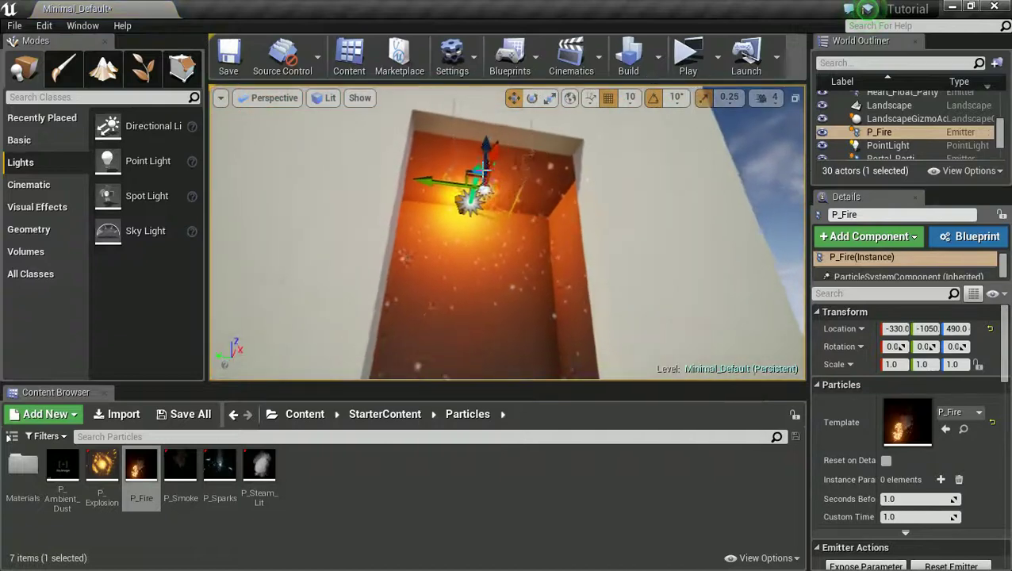
scroll(481, 181, up, 3)
mouse_move(481, 181)
right_down()
mouse_move(484, 154)
mouse_move(486, 165)
right_up()
Step: Try a Y-only stretch of P_Fire, undo it, and scale the emitter uniformly to 1.5
key(e)
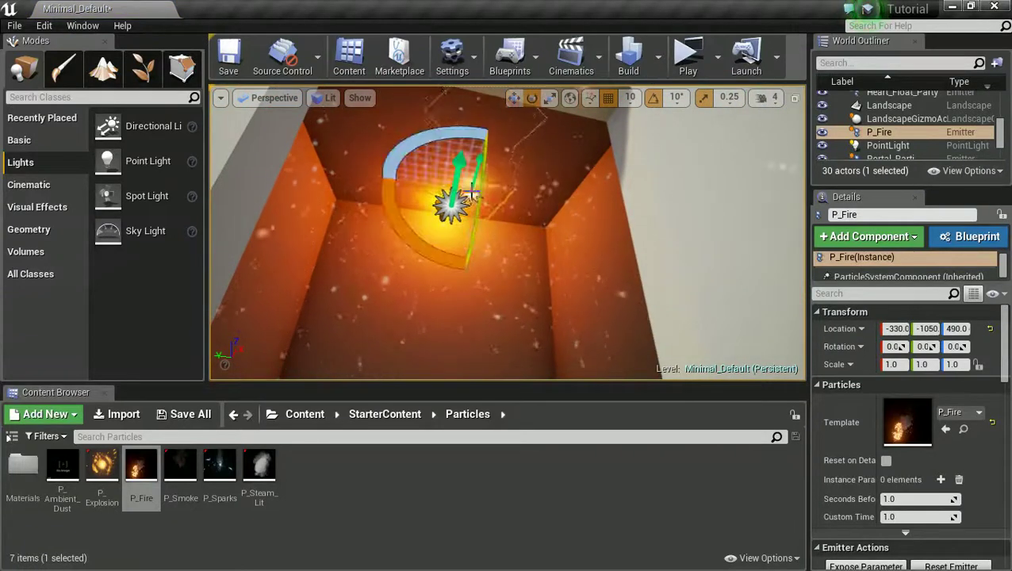
key(r)
drag(432, 187, 287, 178)
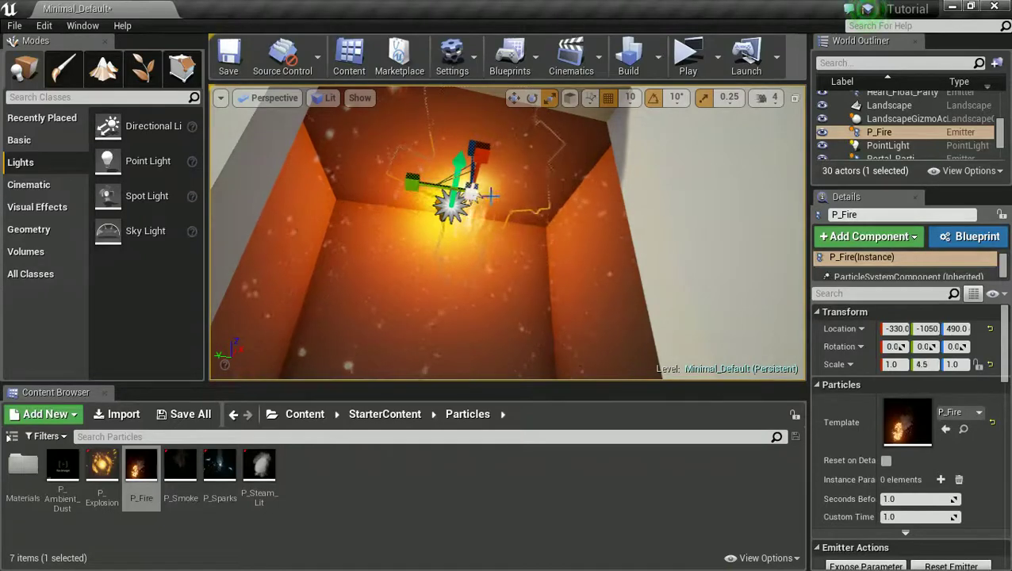
key(ctrl+z)
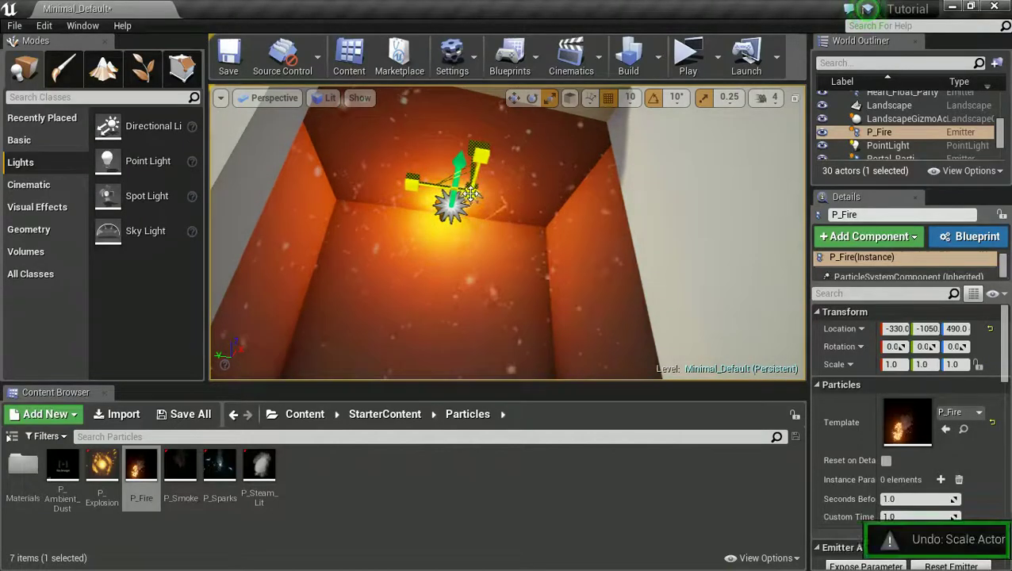
drag(469, 210, 199, 244)
Step: Lower P_Fire to Z 440 and widen its scale to X 4.25 and Y 4.0
key(w)
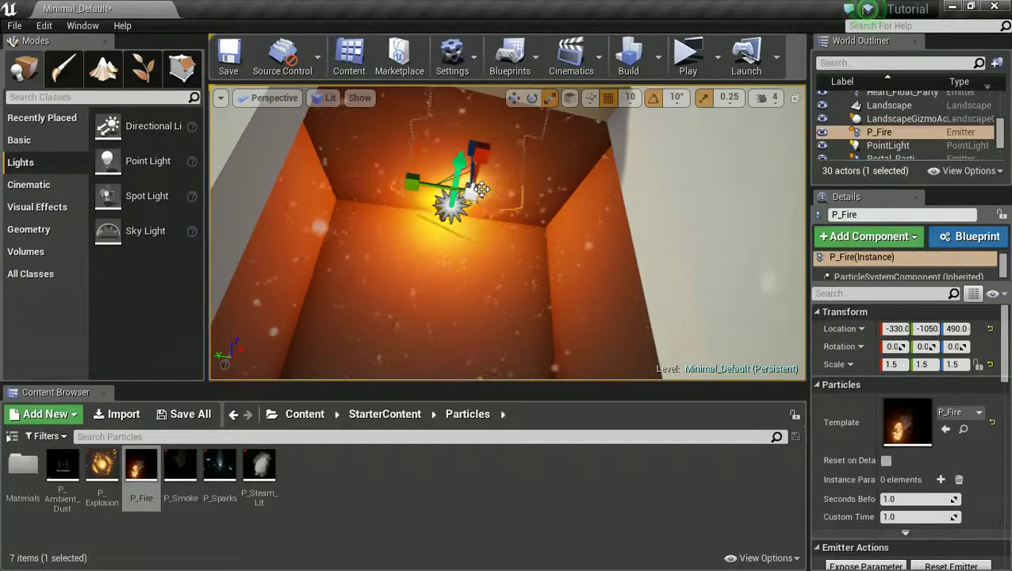
drag(470, 149, 487, 195)
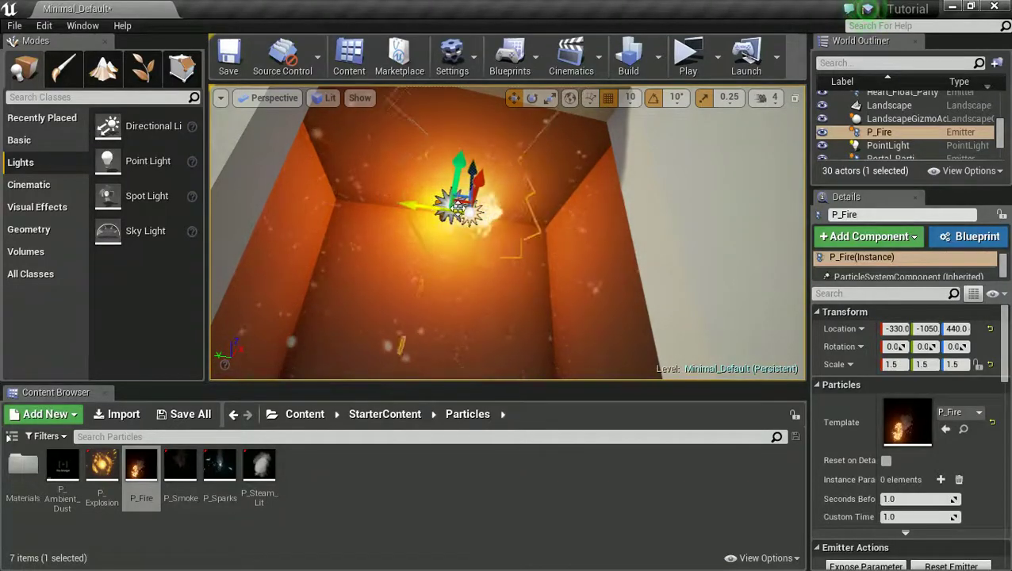
drag(365, 194, 313, 184)
drag(525, 152, 616, 122)
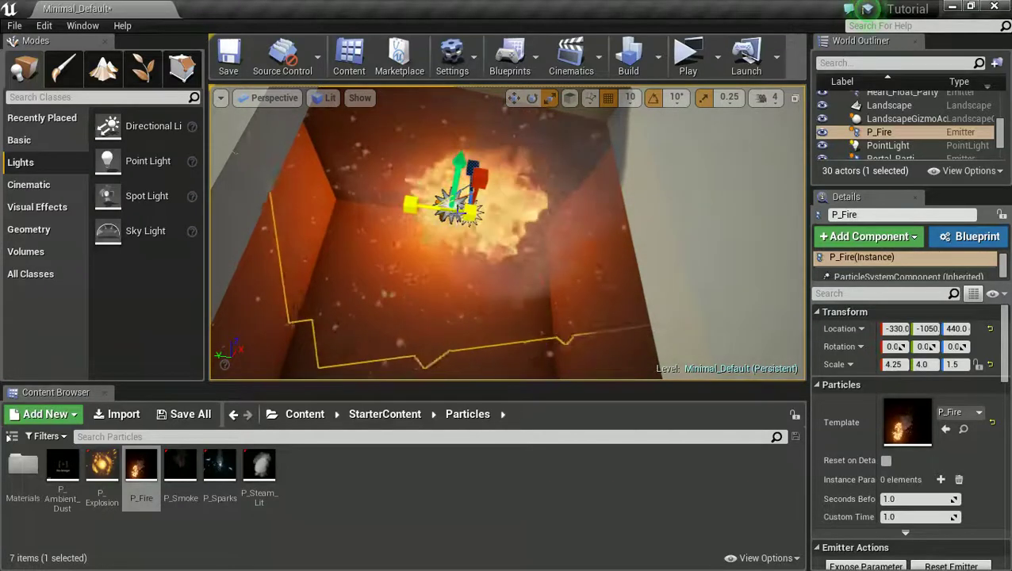
Step: Raise the P_Fire emitter toward the ceiling to Z 520
key(e)
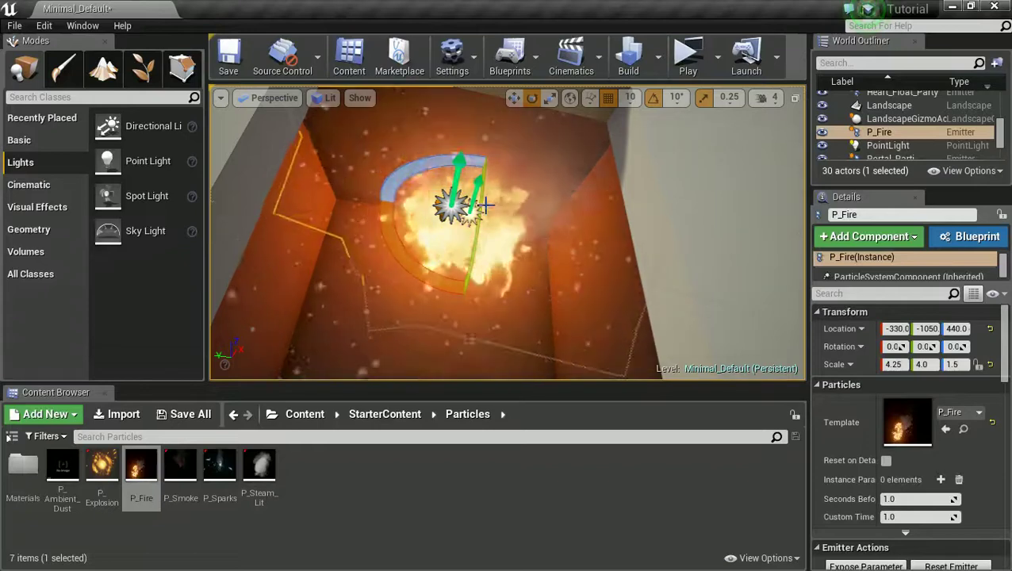
key(w)
mouse_move(472, 170)
mouse_down()
mouse_move(479, 129)
mouse_move(474, 176)
mouse_up()
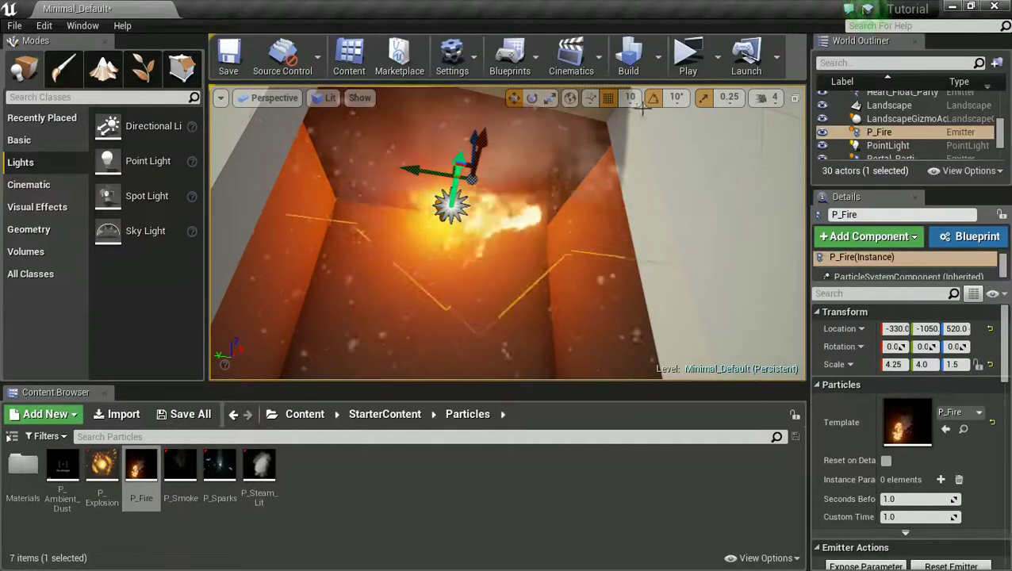
Step: Play the level, walk to the building to examine the fire, ash and orange light inside, and end the preview
click(680, 63)
key(w)
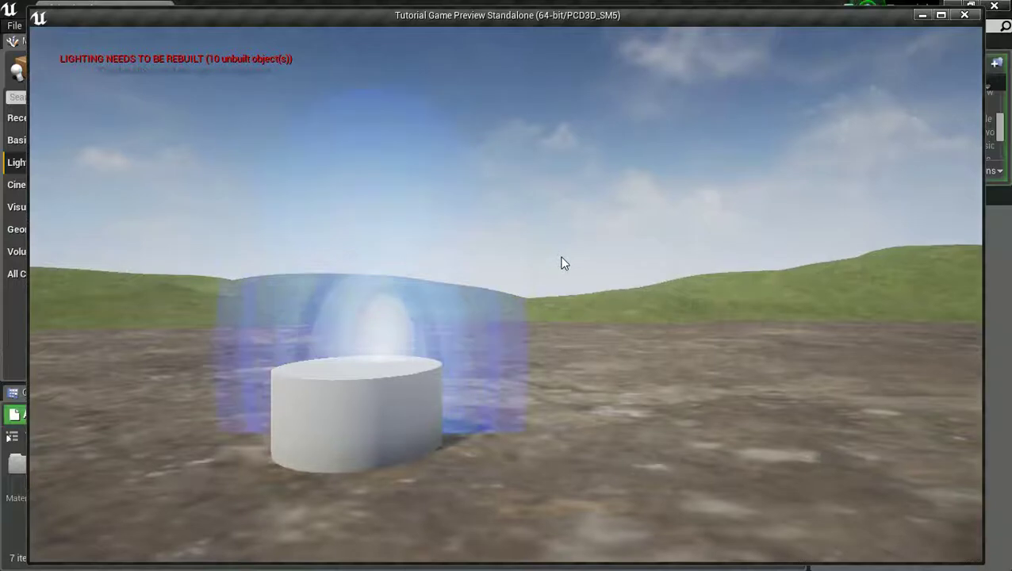
key(w)
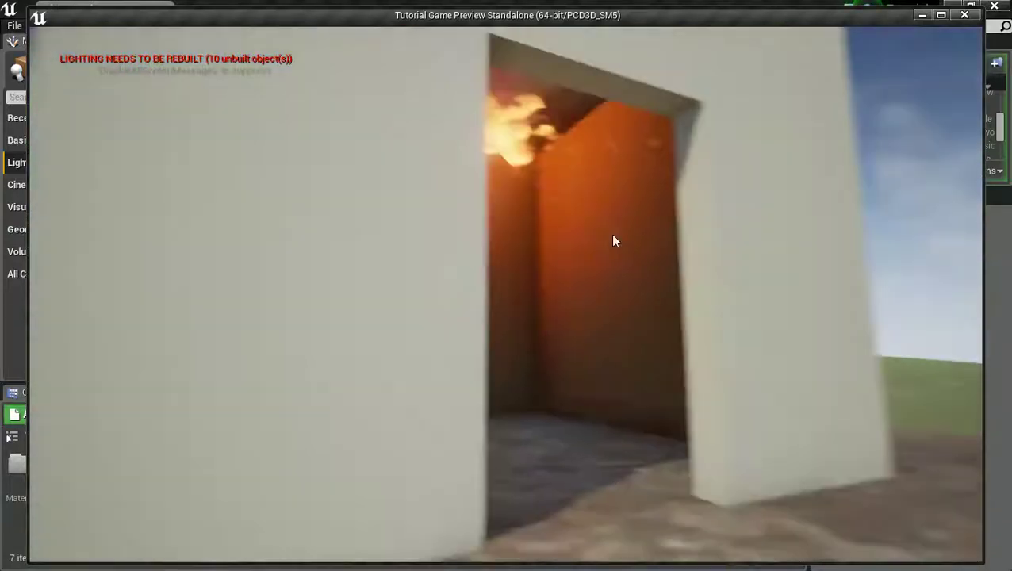
key(d)
key(w)
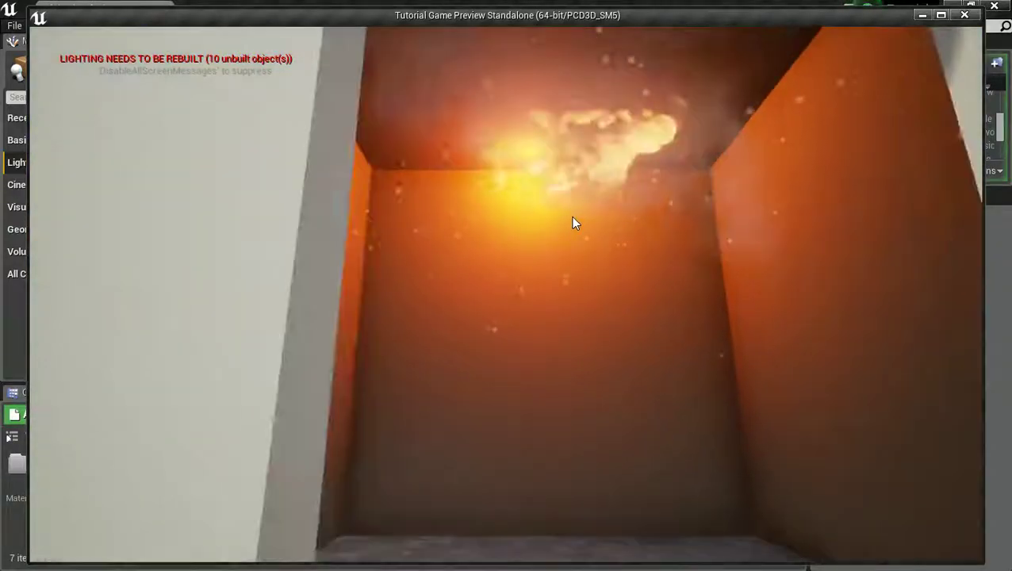
key(w)
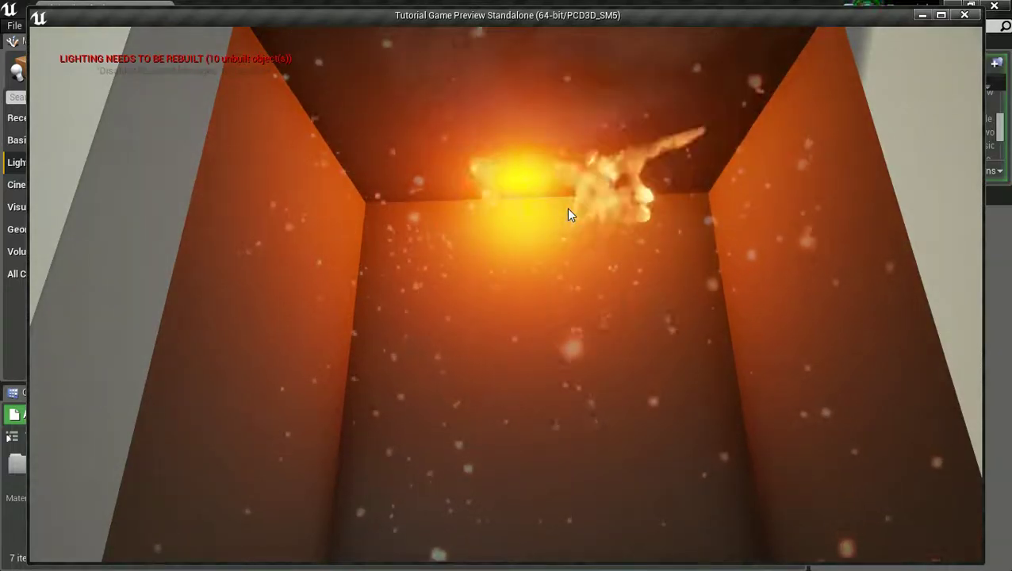
key(Escape)
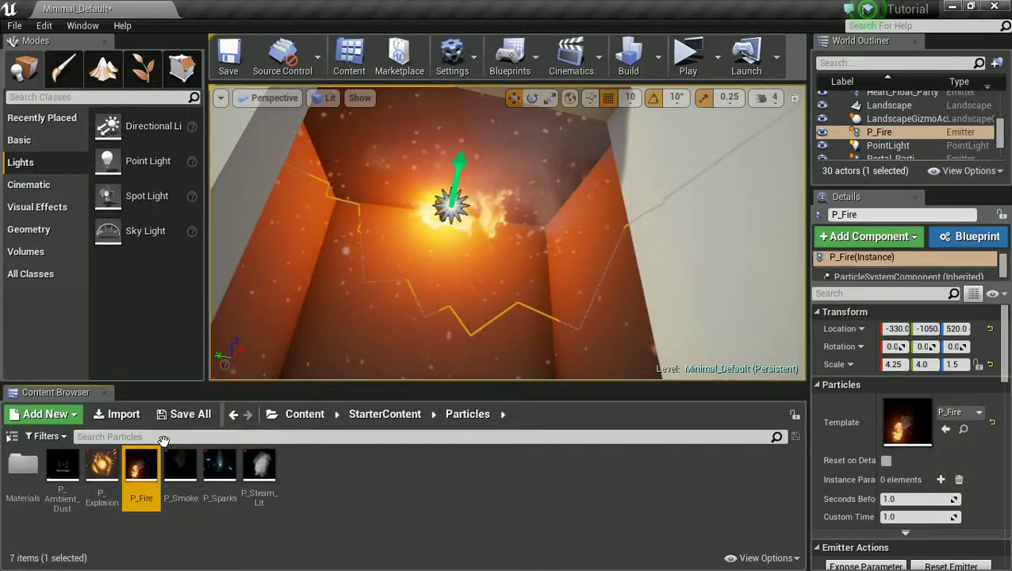
Step: Open Ash_Falling_Parti from the Content folder and solo each of its two emitters in turn to compare their particles
click(304, 414)
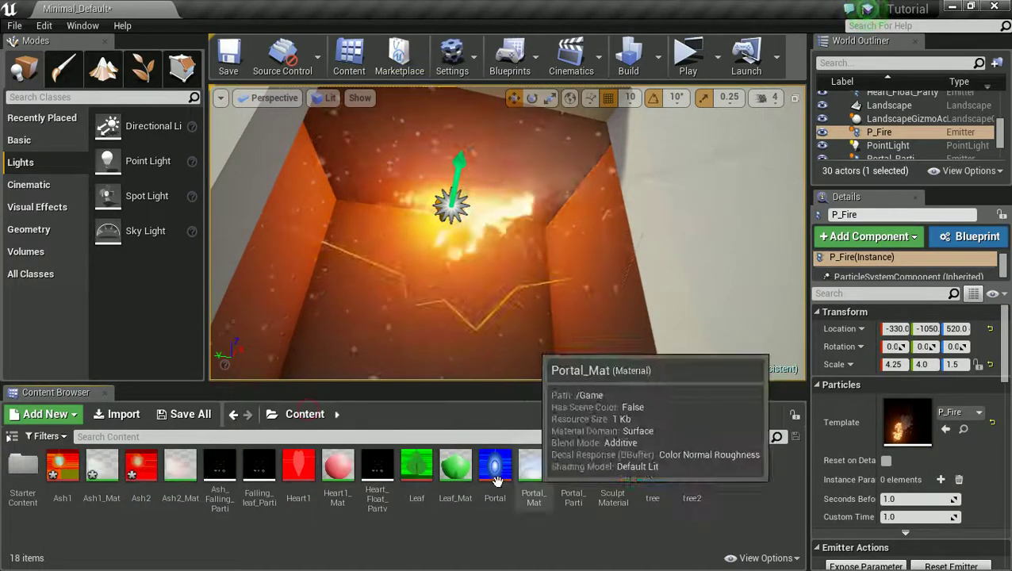
double_click(227, 473)
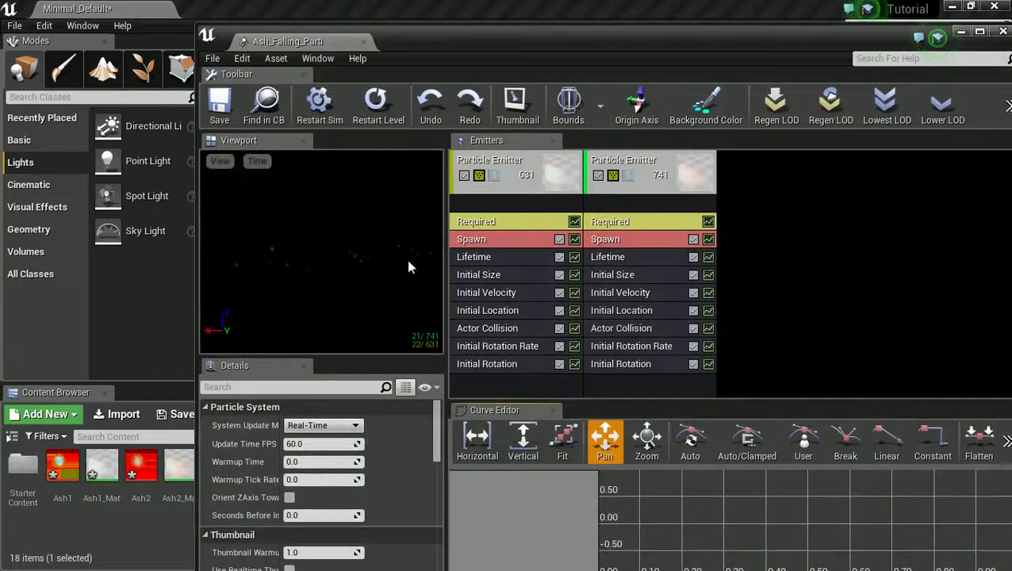
click(495, 178)
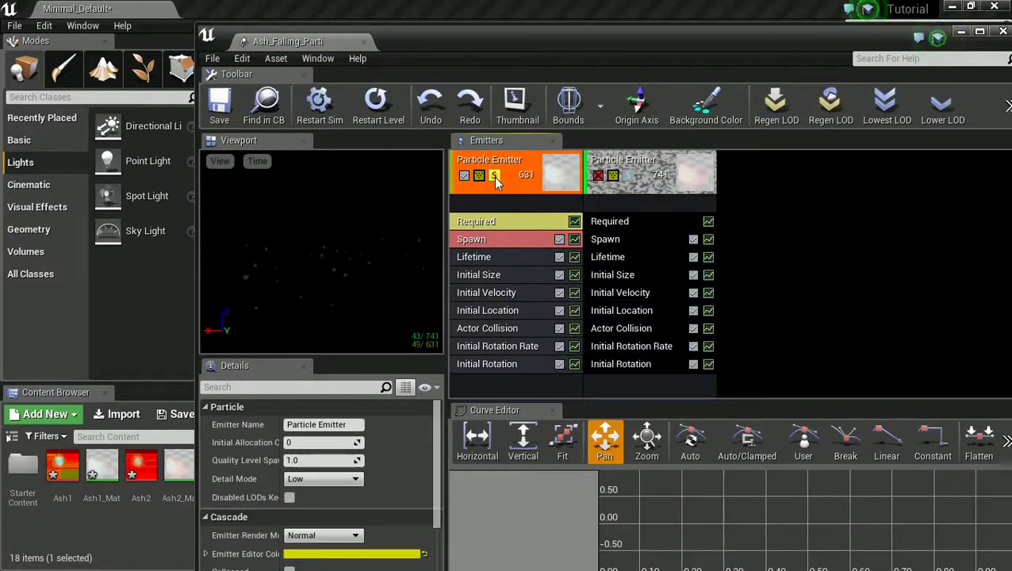
click(495, 177)
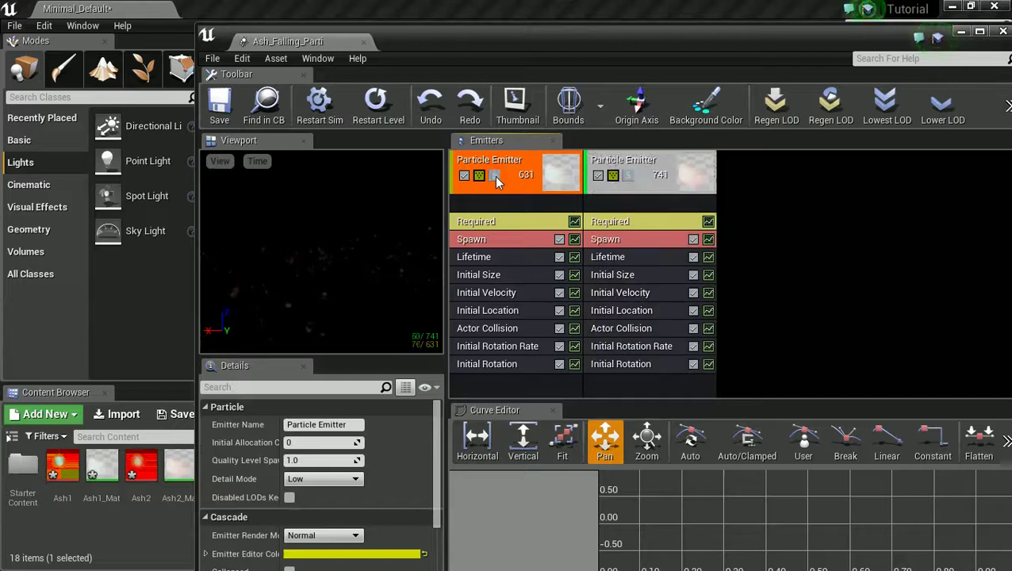
click(495, 177)
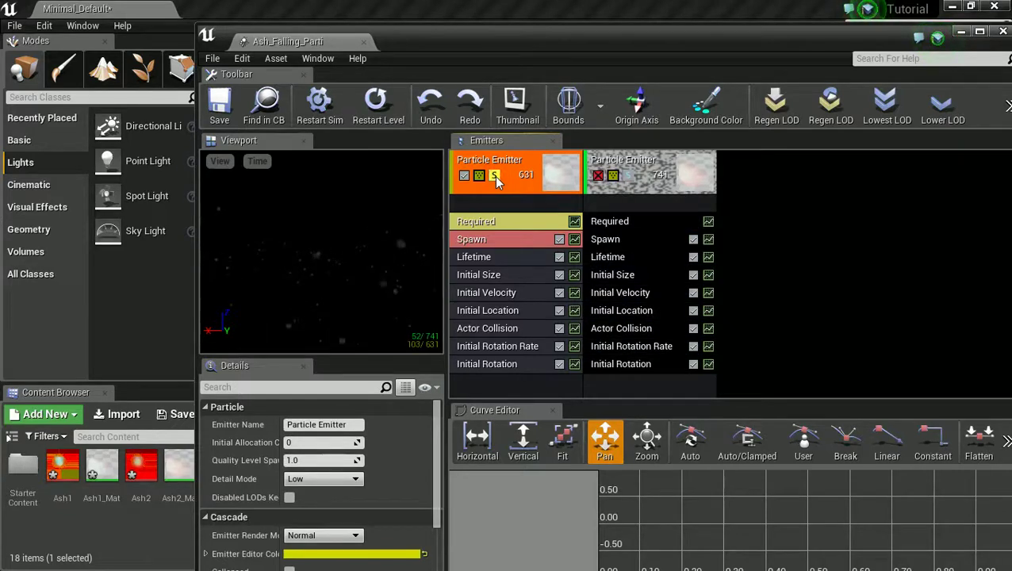
click(495, 177)
click(629, 177)
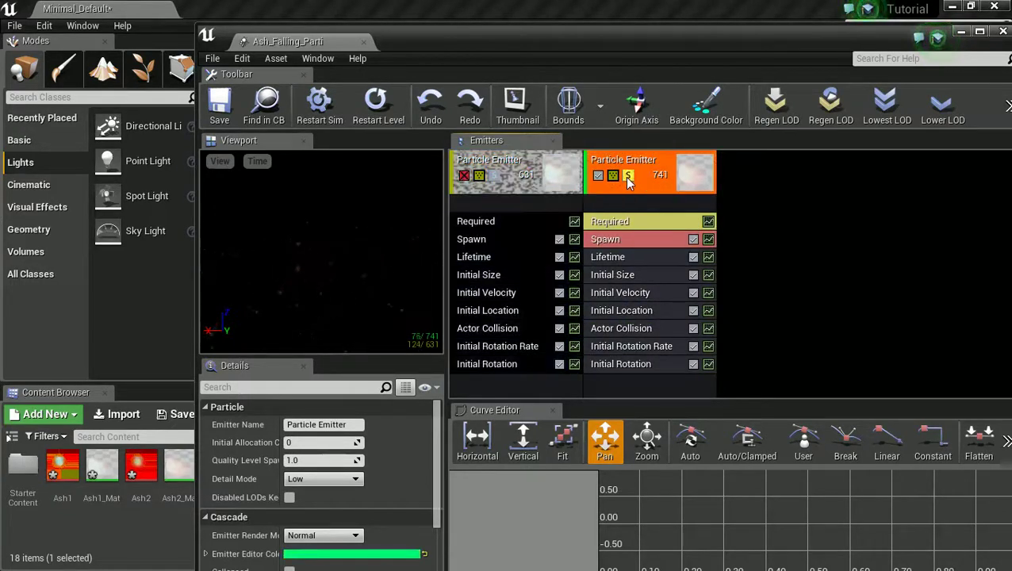
click(629, 176)
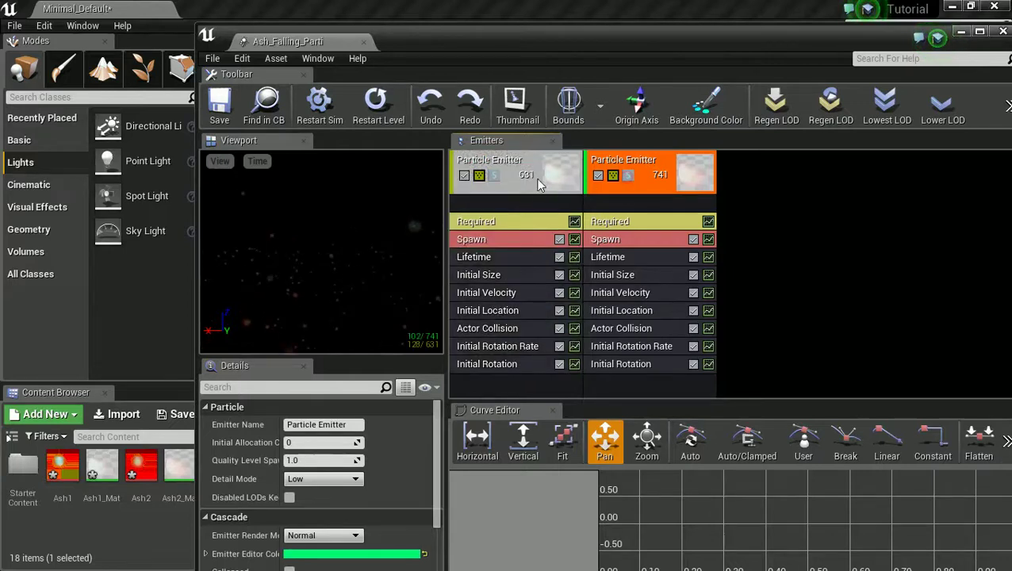
Step: Solo the first ash emitter and set its Initial Size's Start Size Max to 15 on X, Y and Z
click(495, 176)
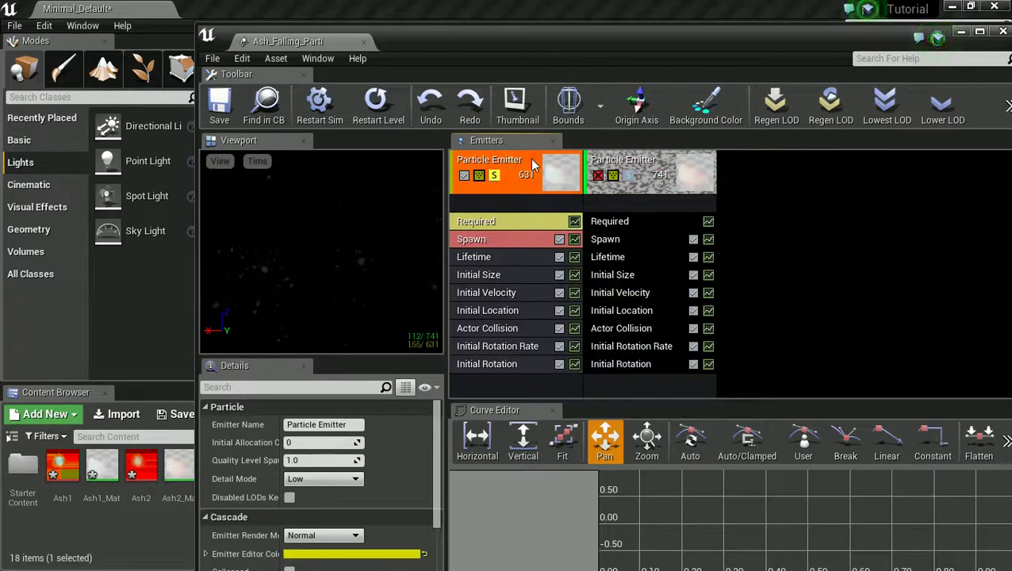
click(486, 274)
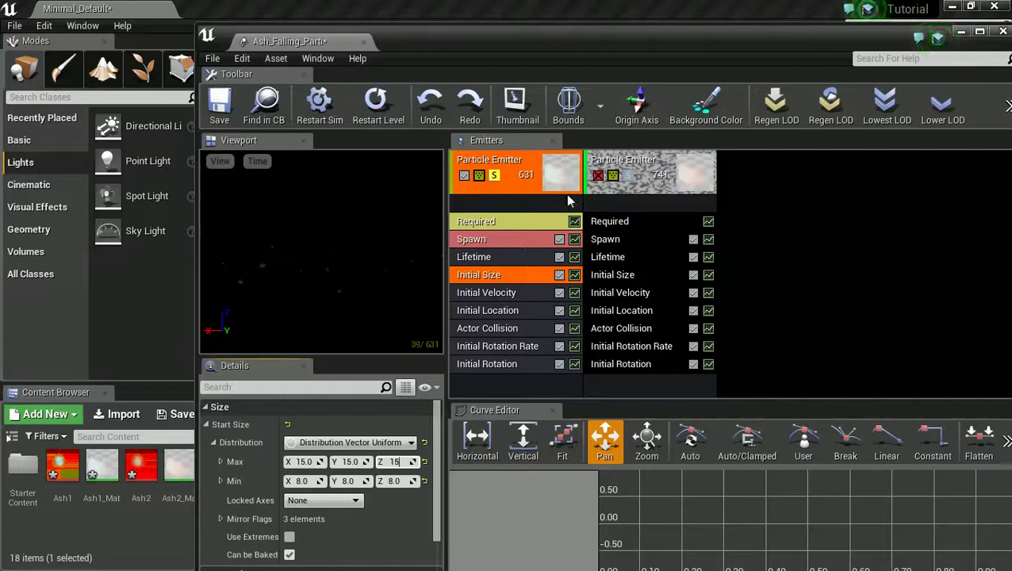
Step: Solo only the second ash emitter and inspect its Initial Size settings
click(628, 182)
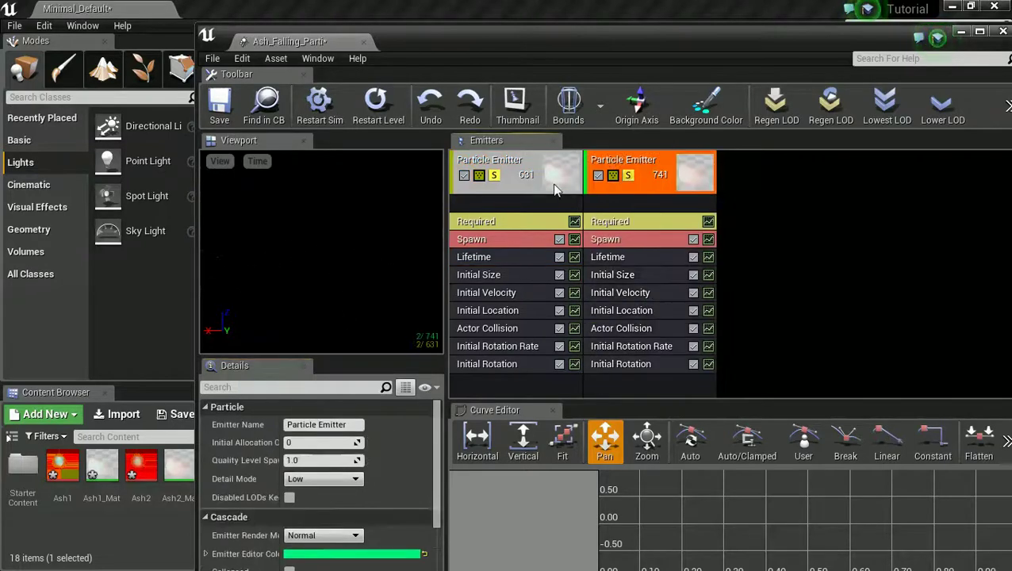
click(493, 176)
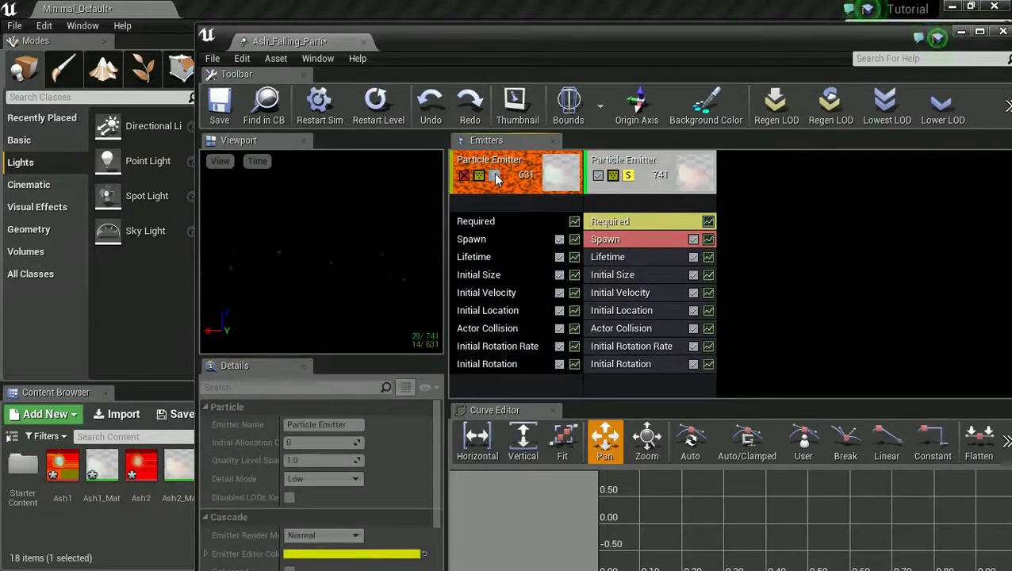
click(621, 276)
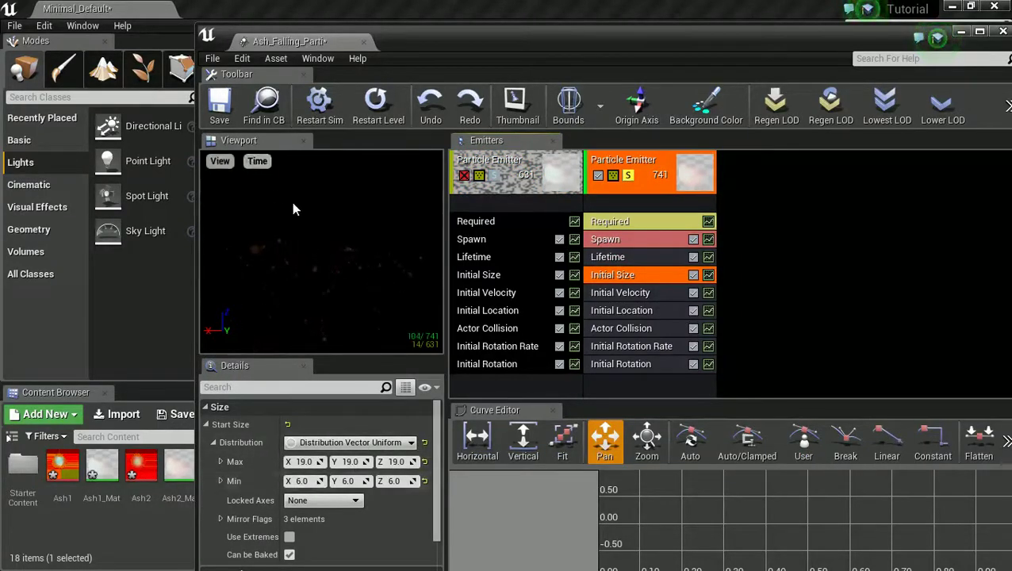
Step: Save the Ash_Falling_Parti particle system and close its editor
click(221, 105)
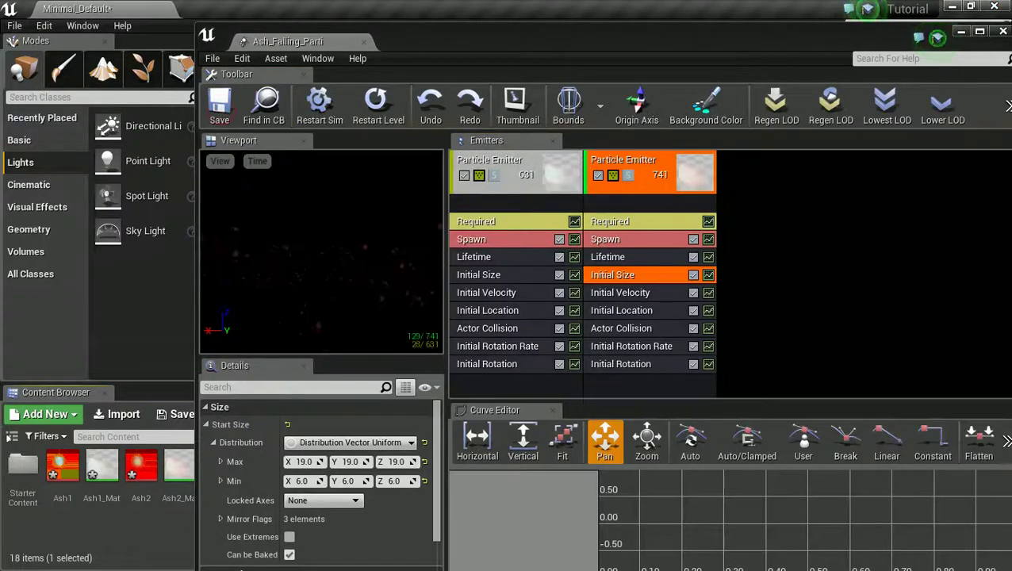
click(1003, 32)
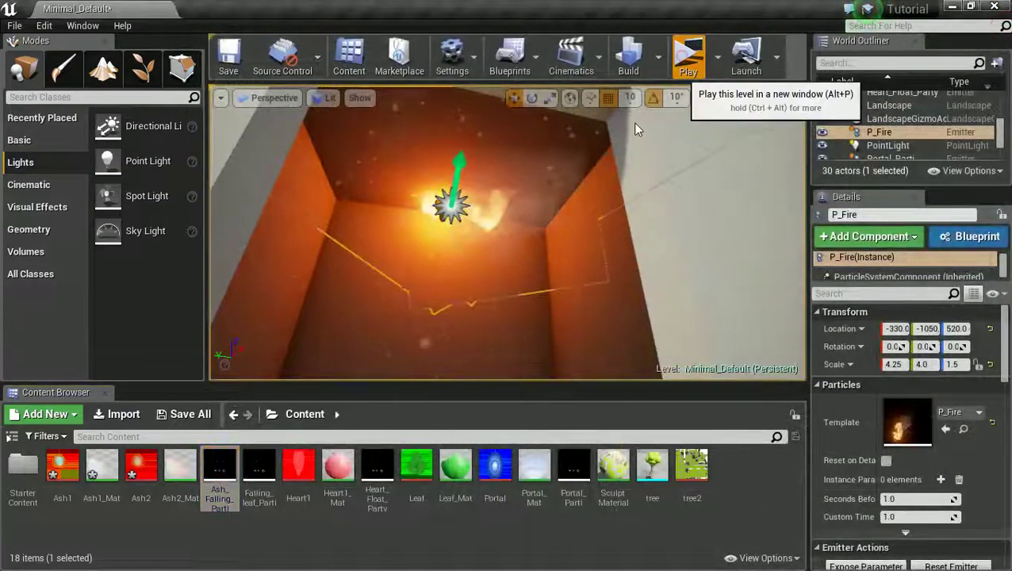
Step: Play the level, walk into the building to examine the resized ash with the fire and orange light, and end the preview
key(w)
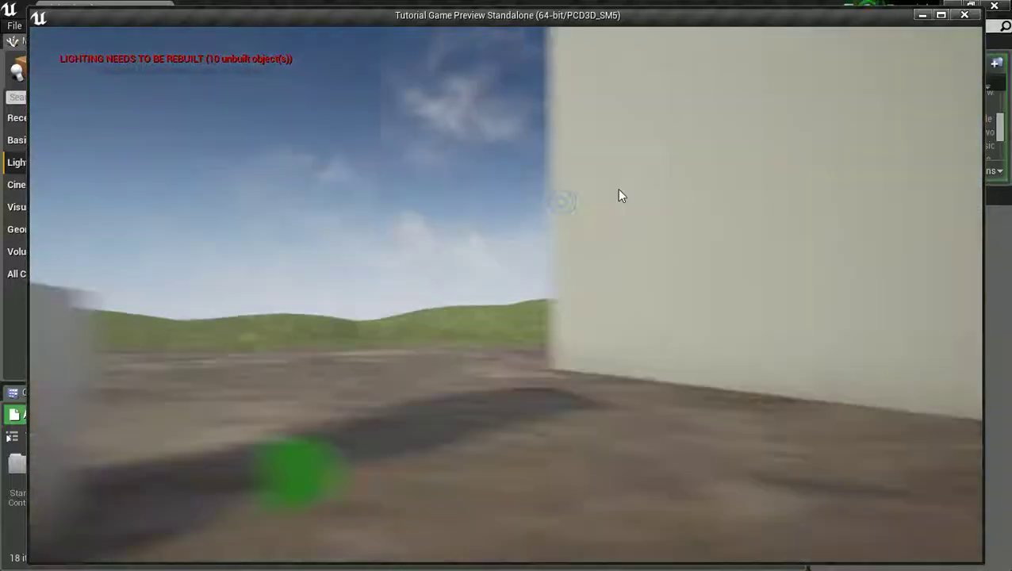
key(w)
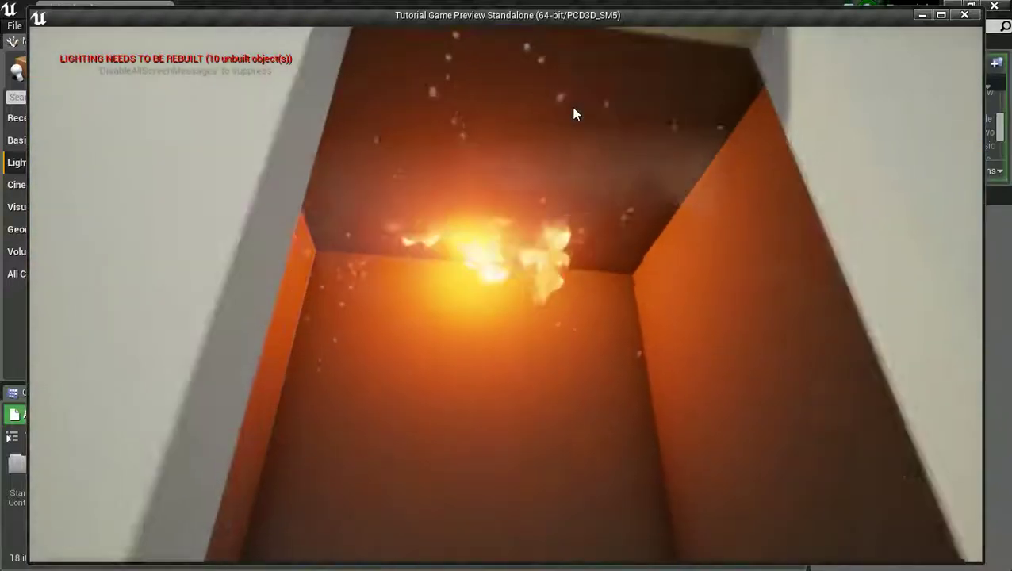
key(w)
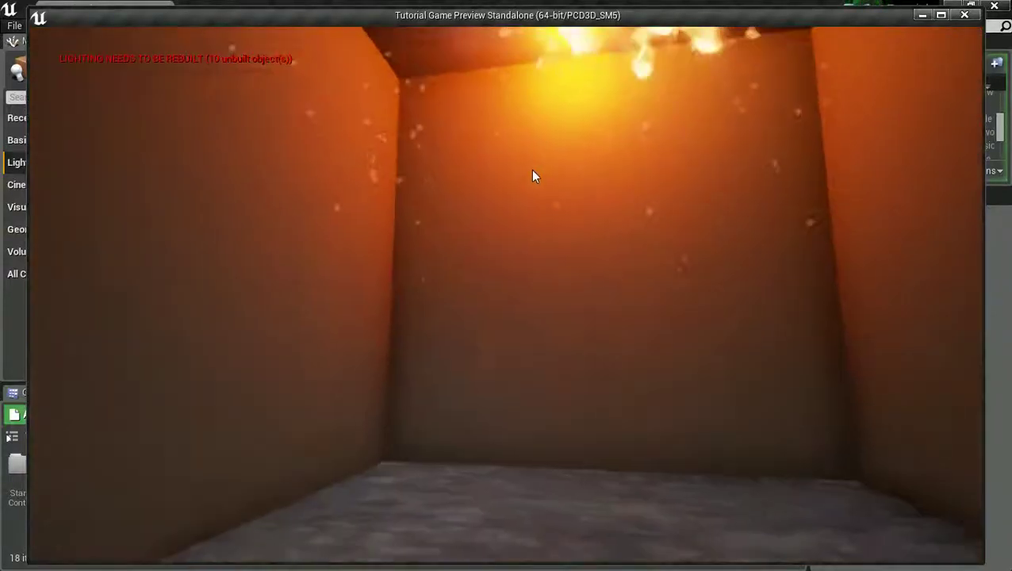
key(w)
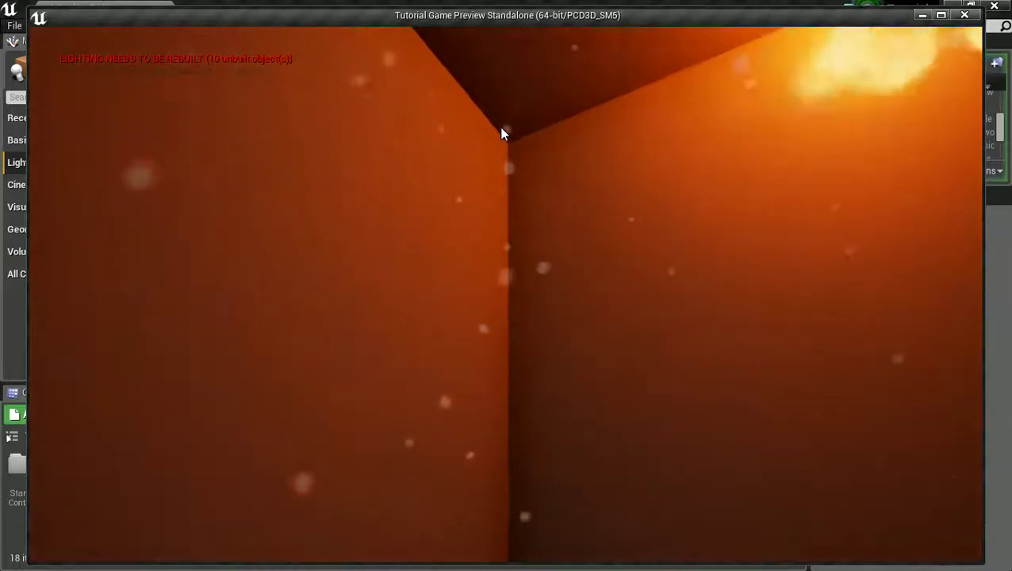
key(w)
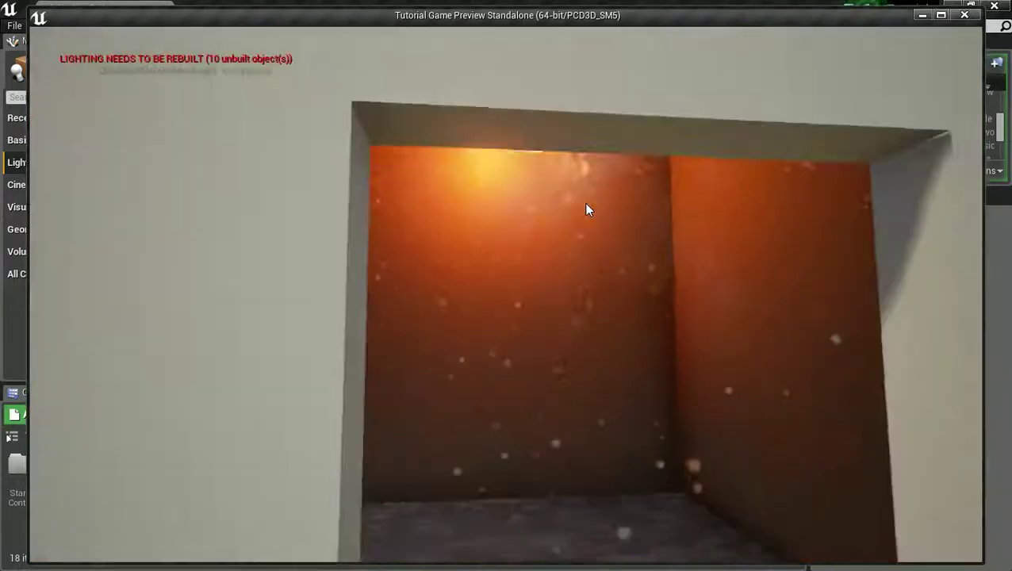
key(w)
key(w)
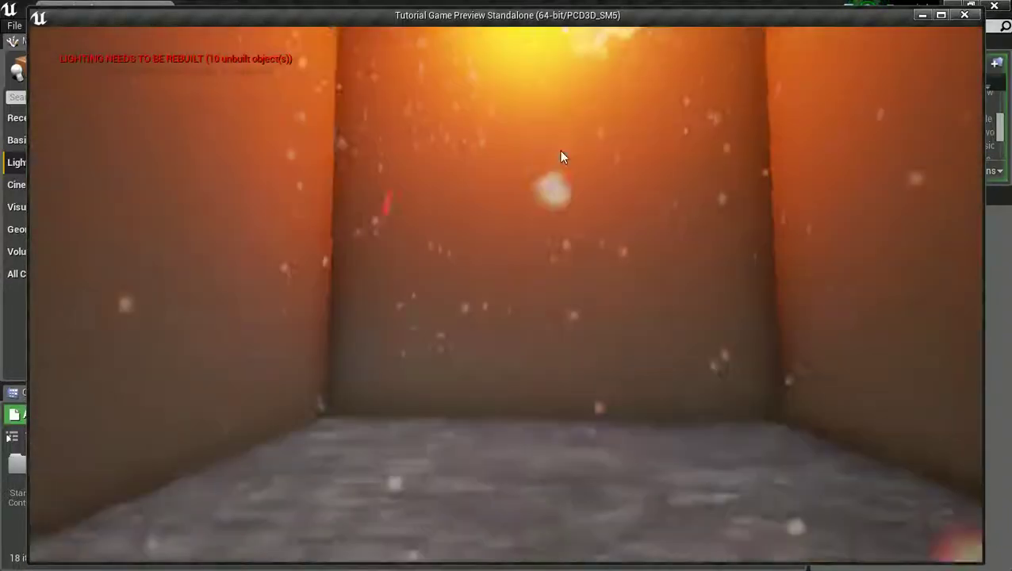
drag(561, 152, 568, 89)
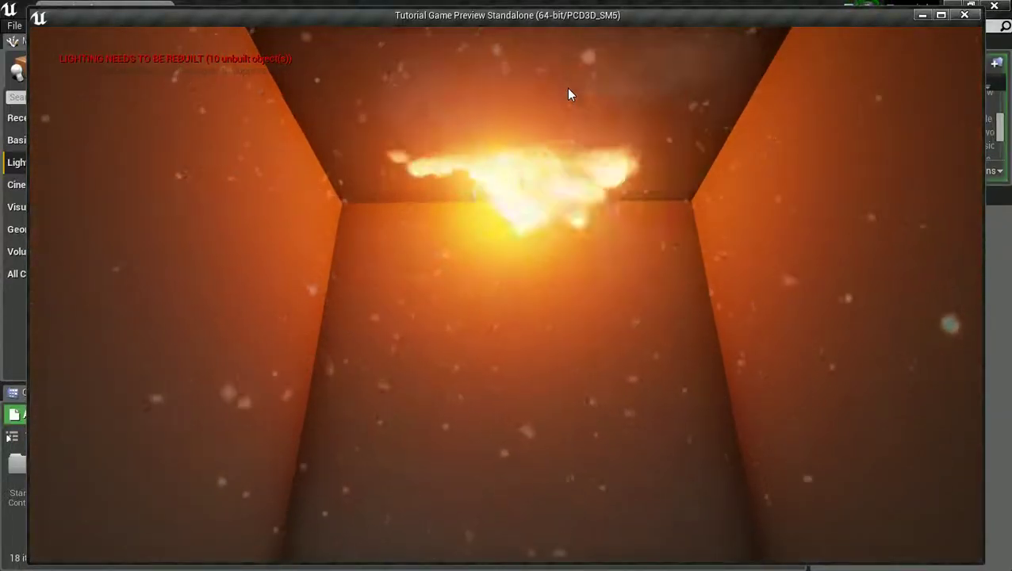
drag(568, 88, 569, 82)
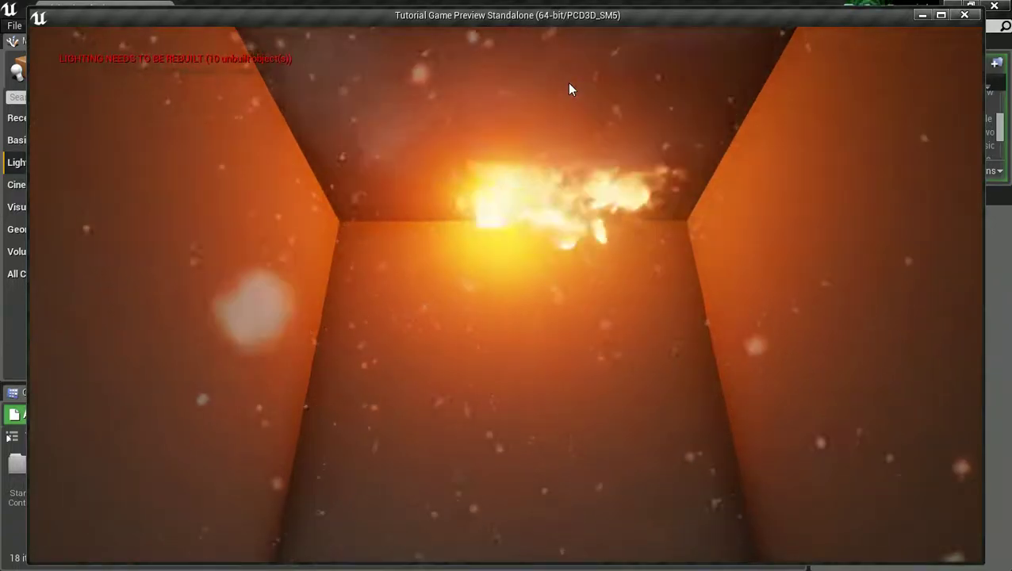
key(Escape)
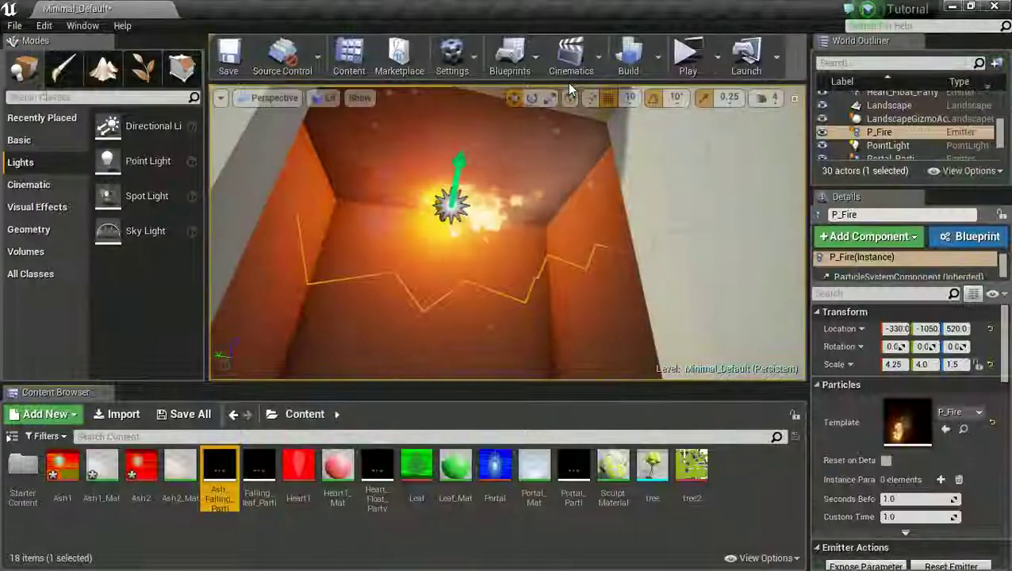